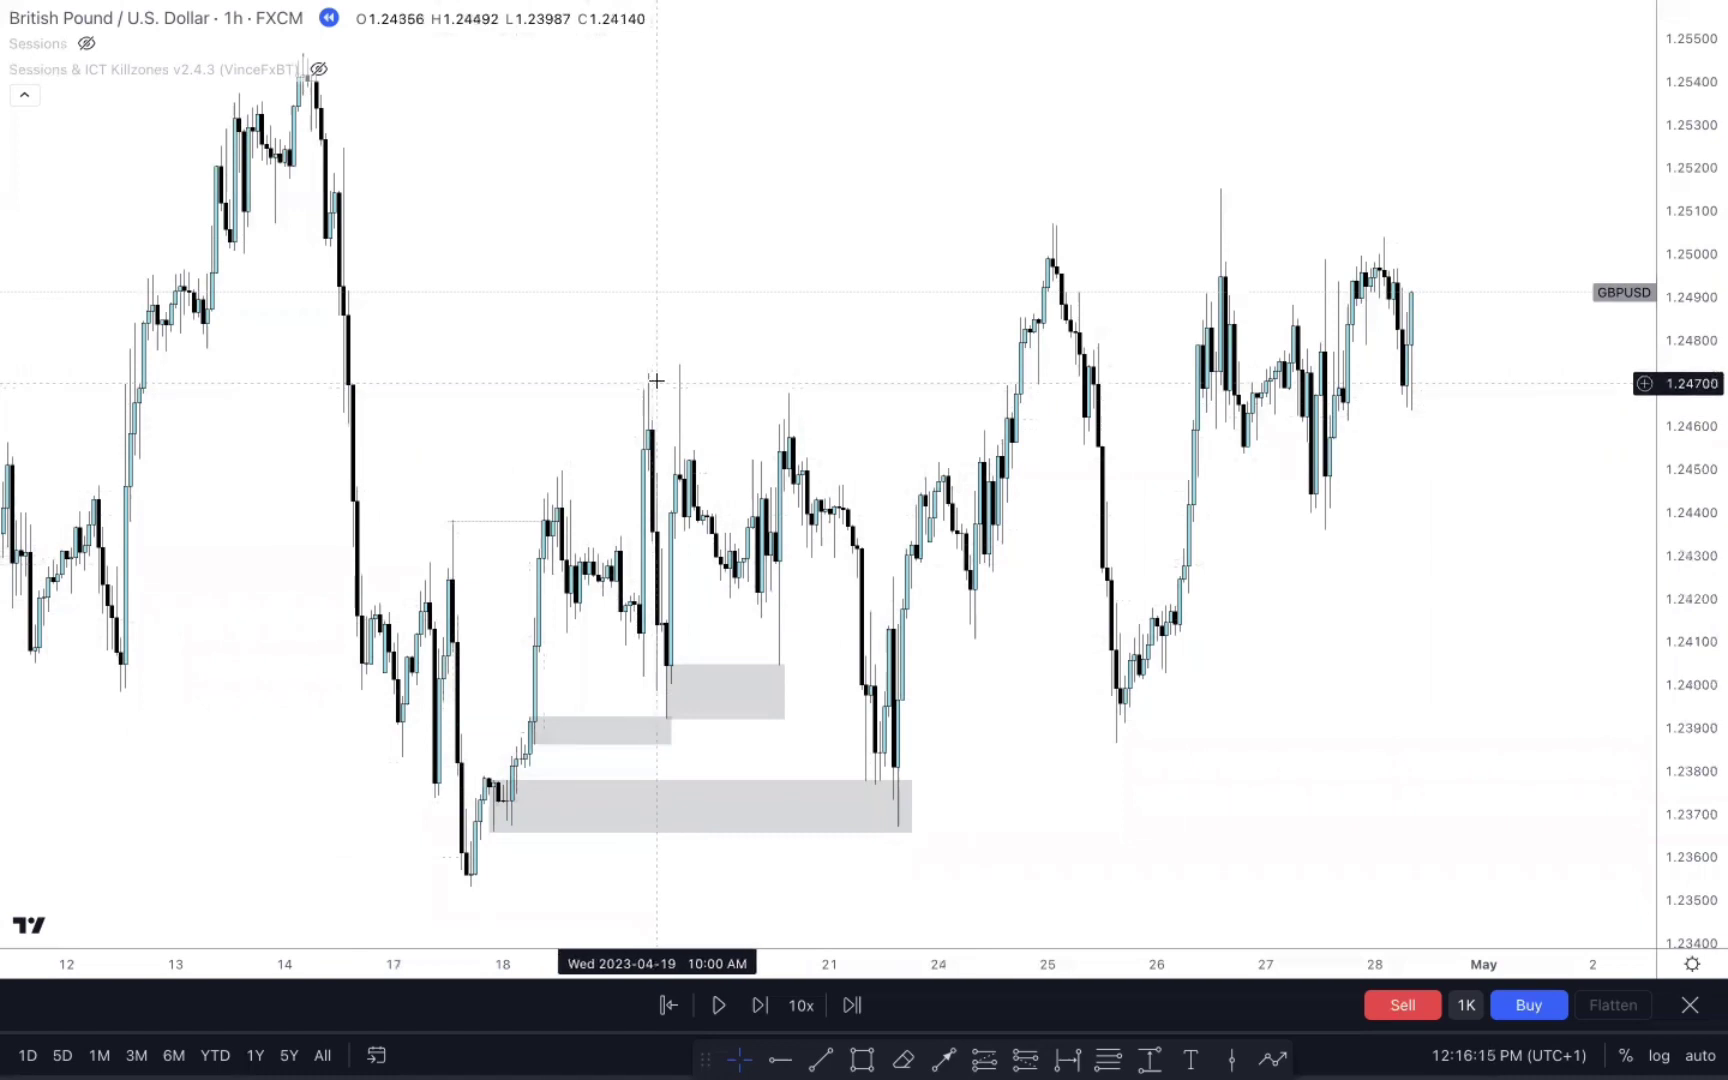
Select the lowest grey zone on the hourly GBPUSD chart.
click(889, 792)
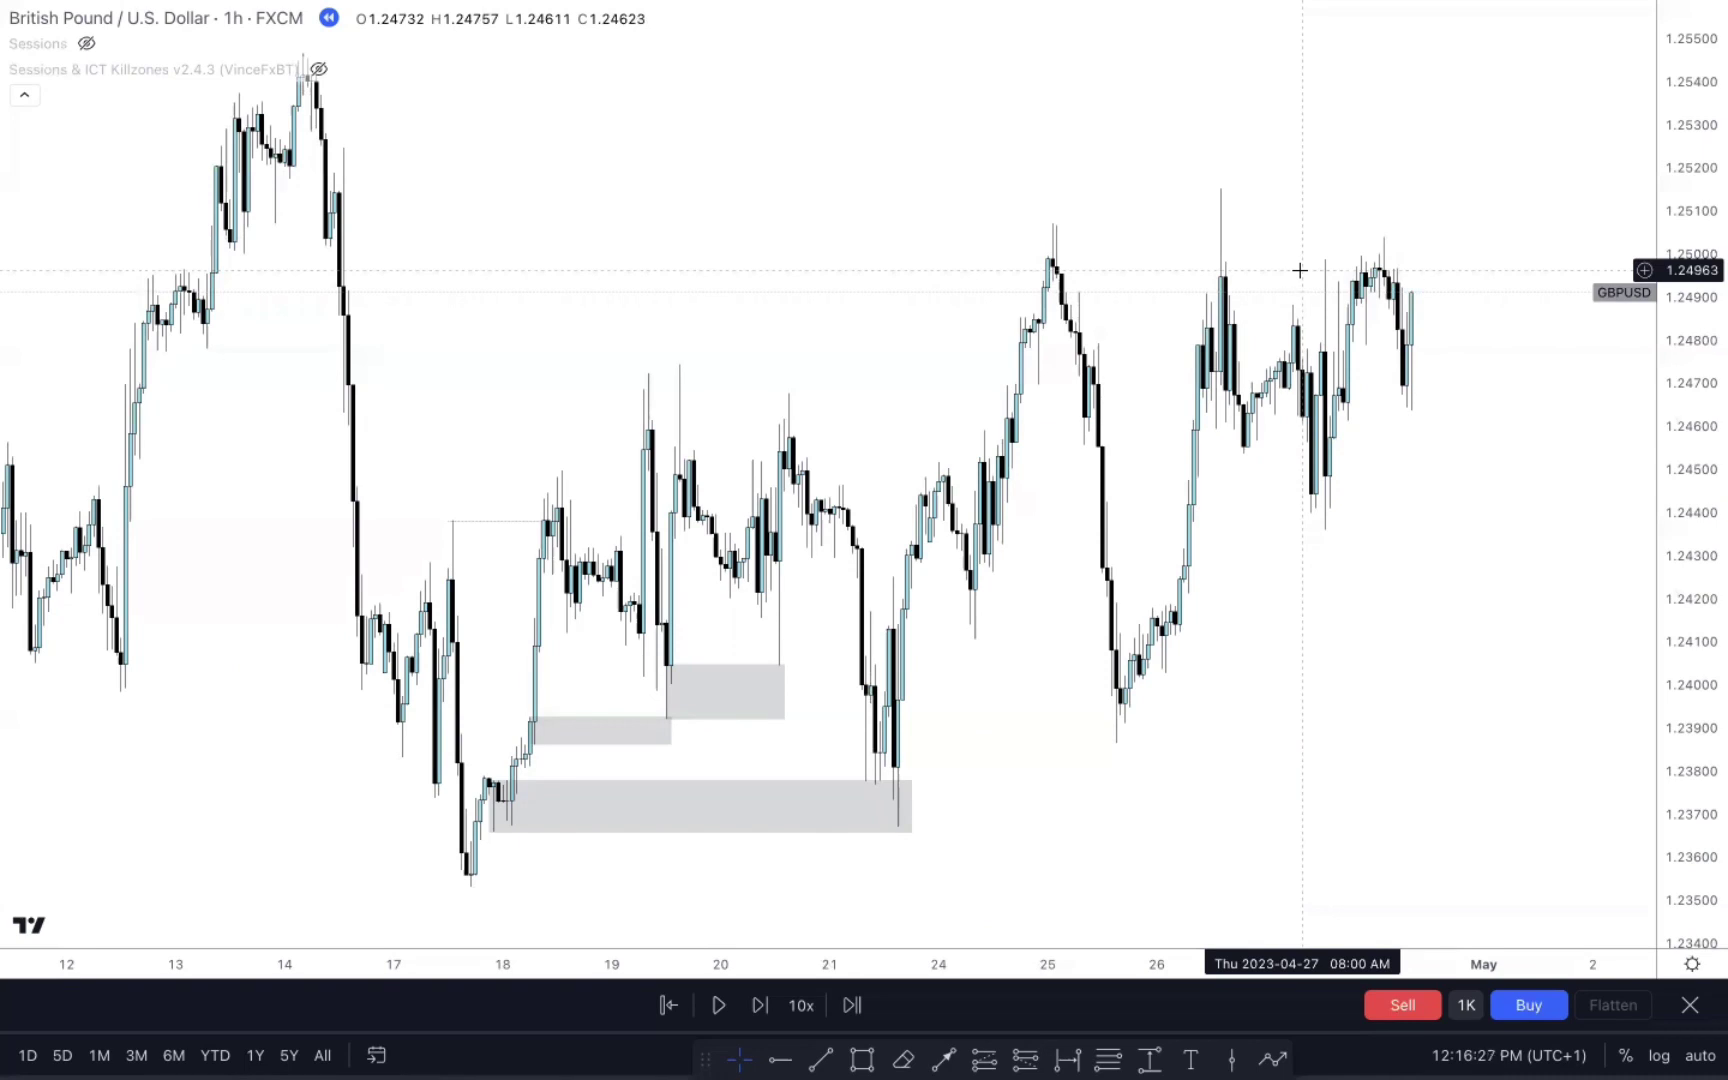
Switch to 15-minute candles, frame the 27 April lows, and briefly show then hide the killzone boxes.
text(1)
key(Return)
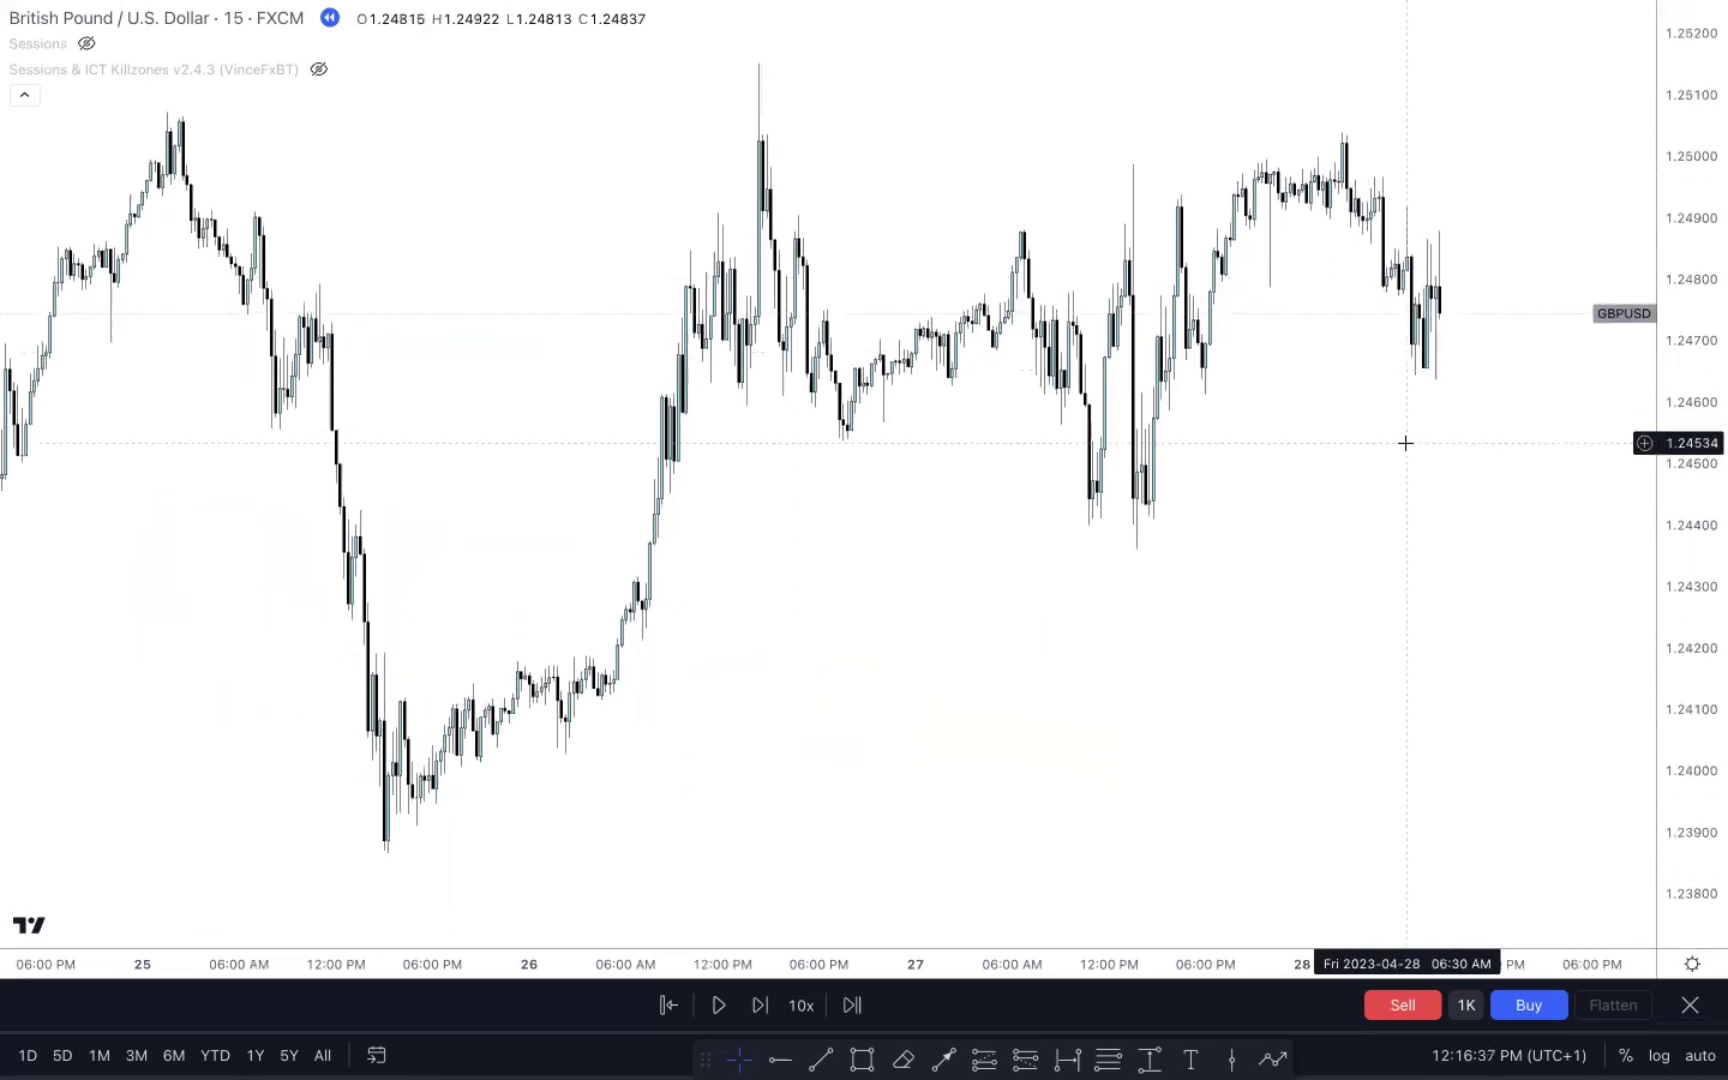
drag(1404, 452, 1374, 566)
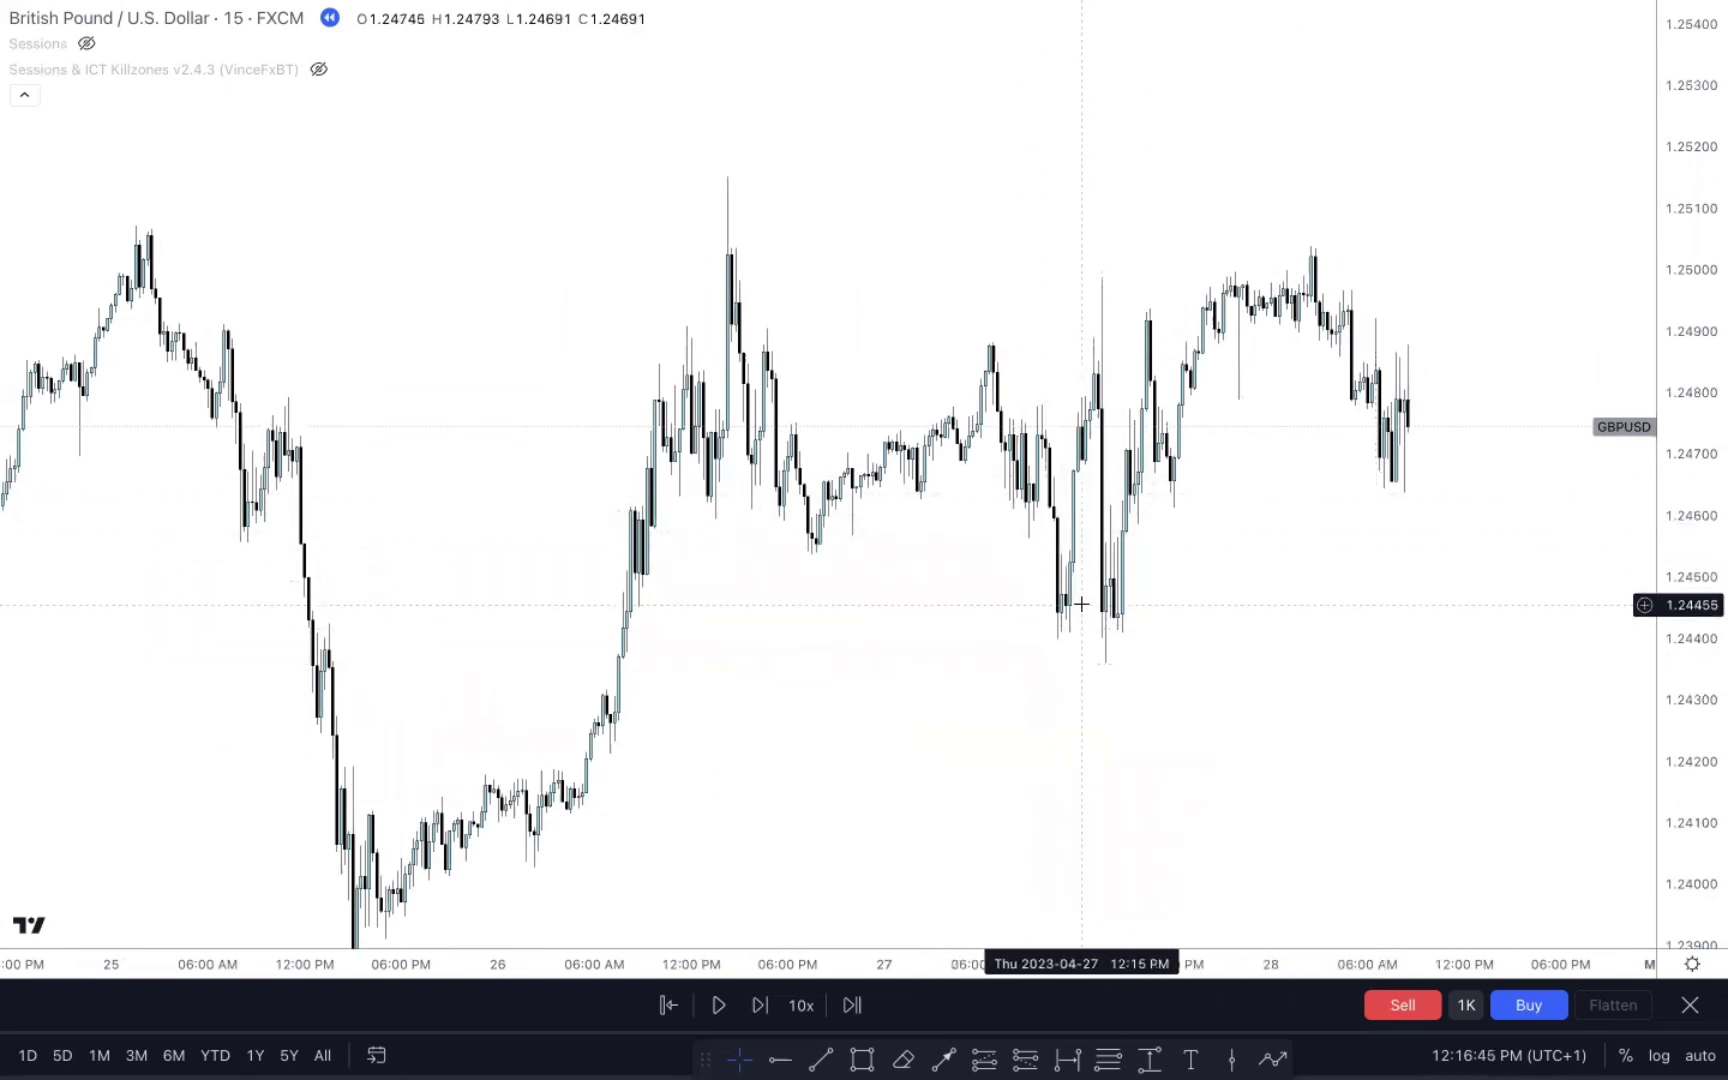
click(318, 69)
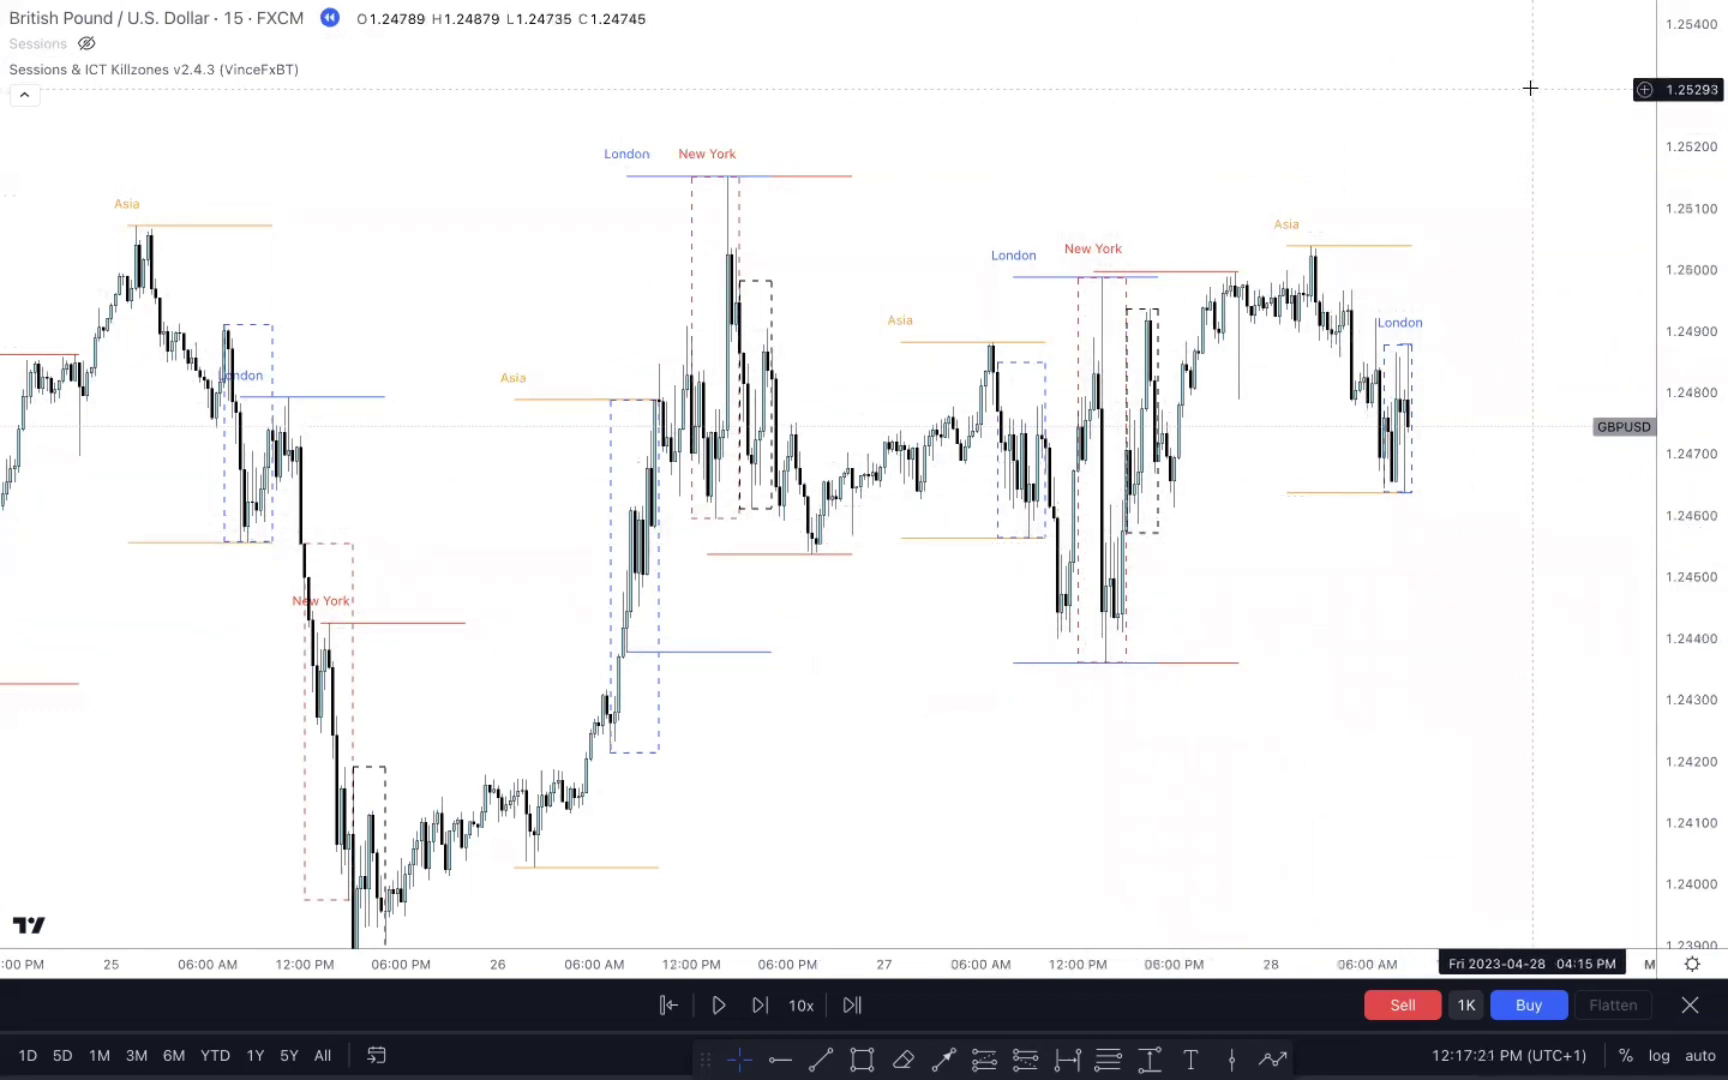
click(318, 69)
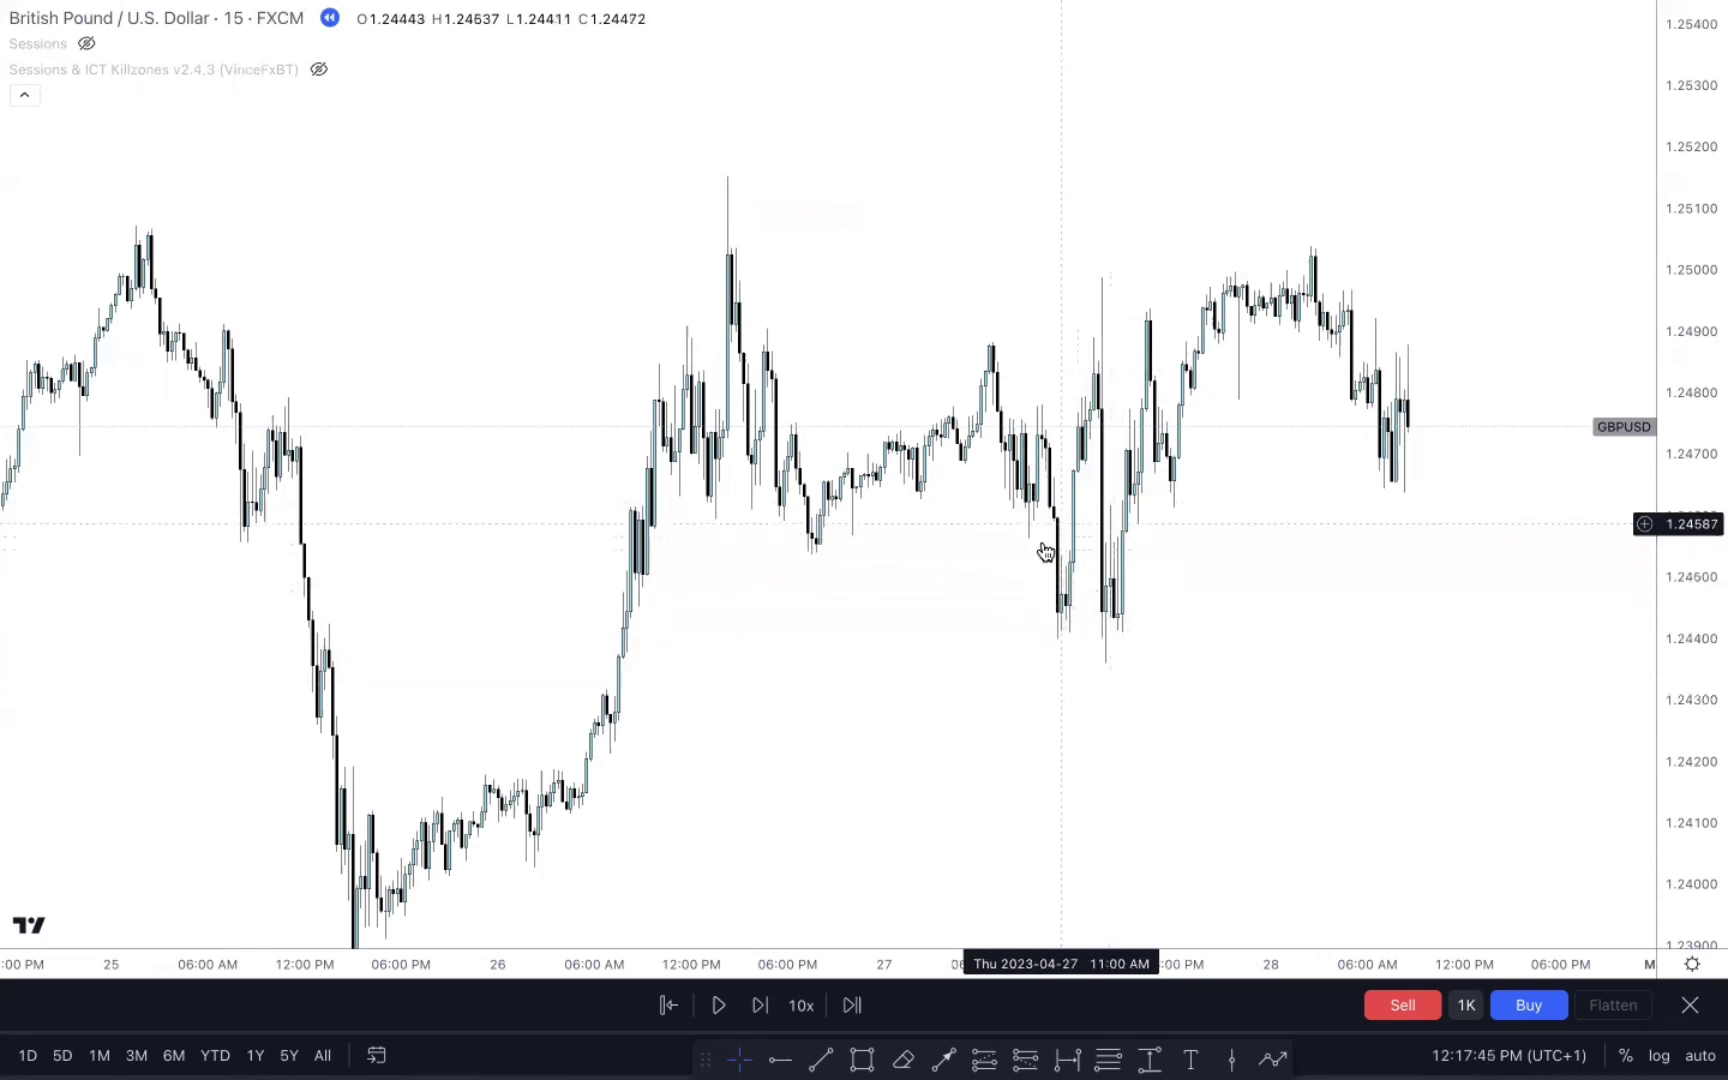
Switch the GBPUSD chart to 5-minute candles and zoom in.
key(1)
key(Return)
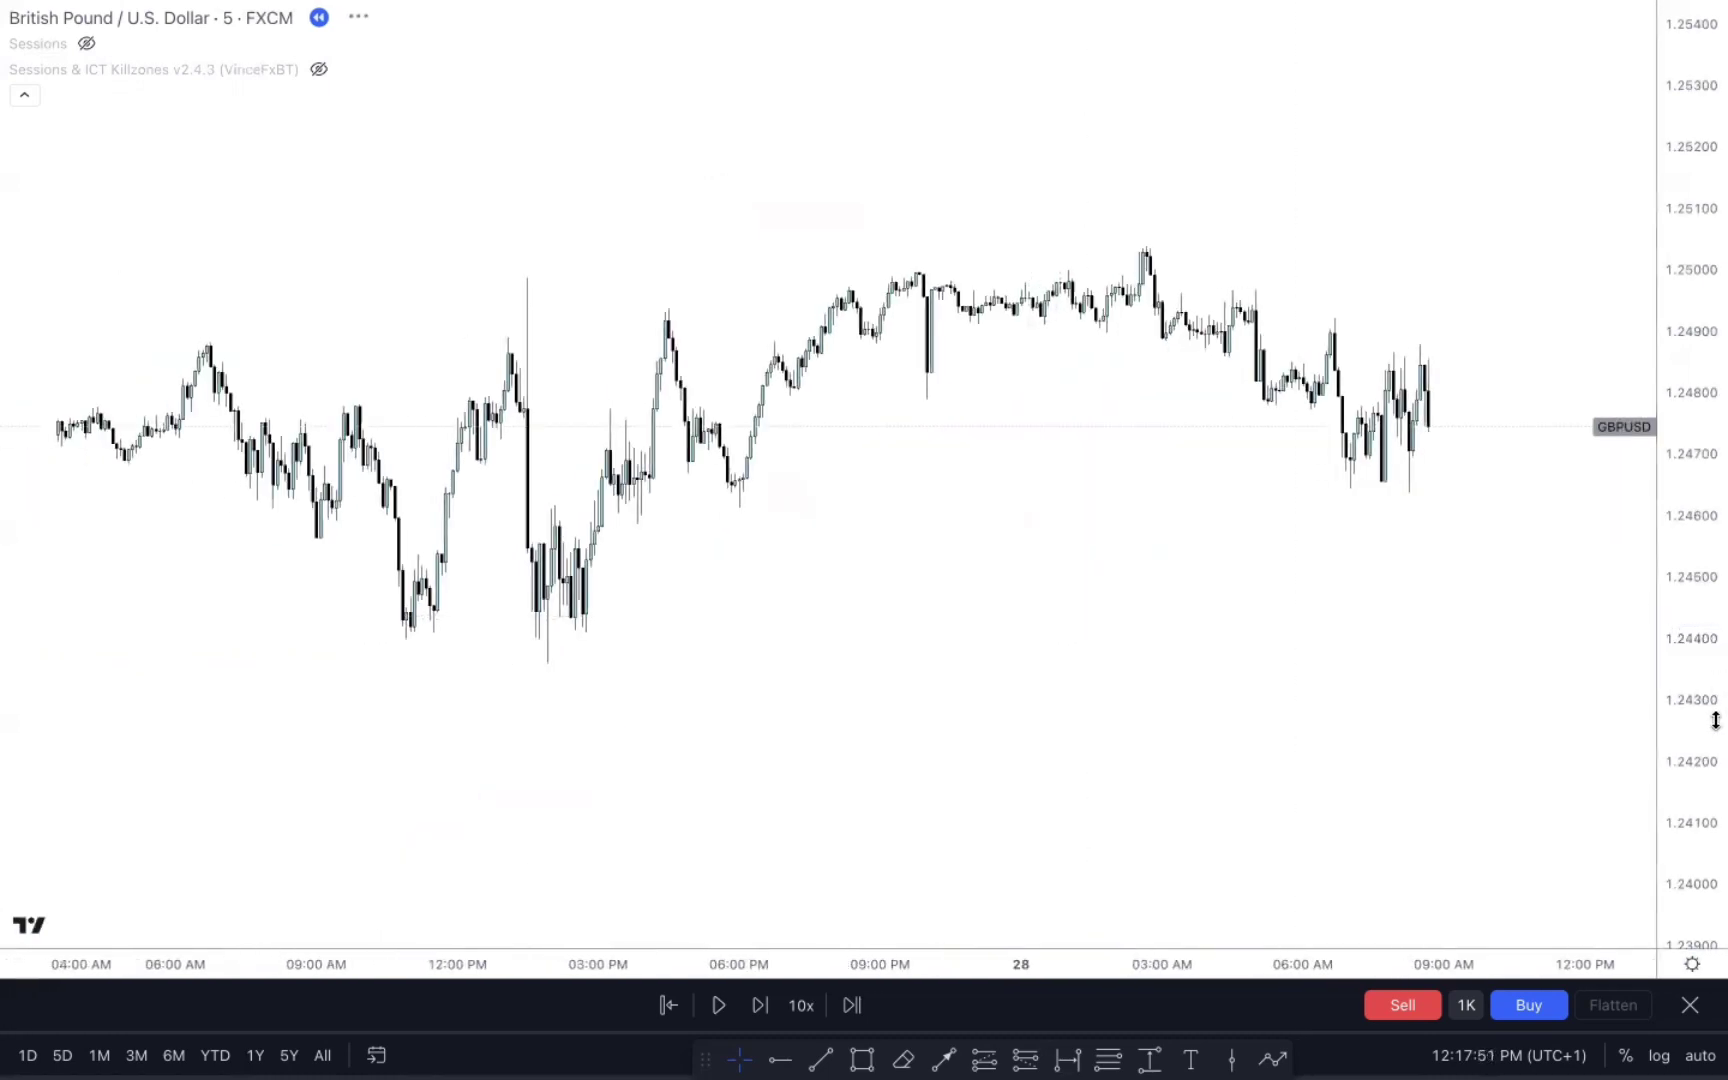
scroll(1098, 563, up, 3)
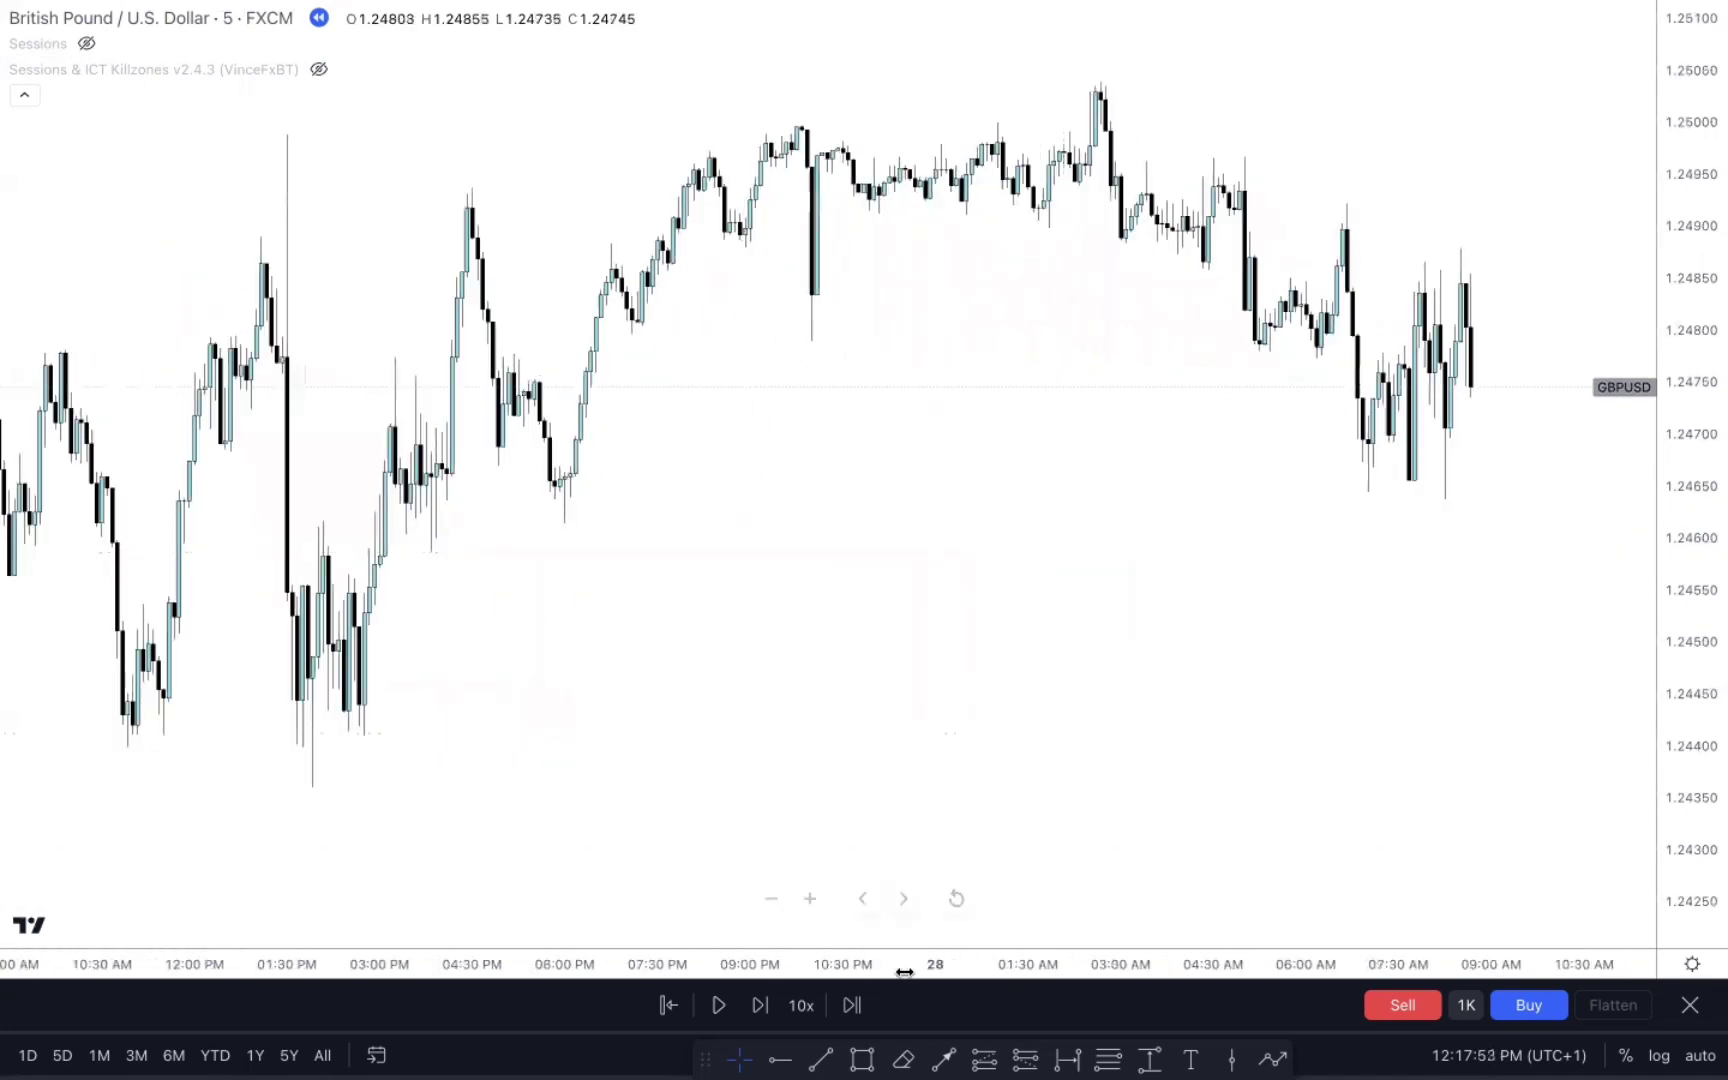
Draw a grey rectangle over the 27 April afternoon low, about 1.2441–1.2452.
key(alt+shift+r)
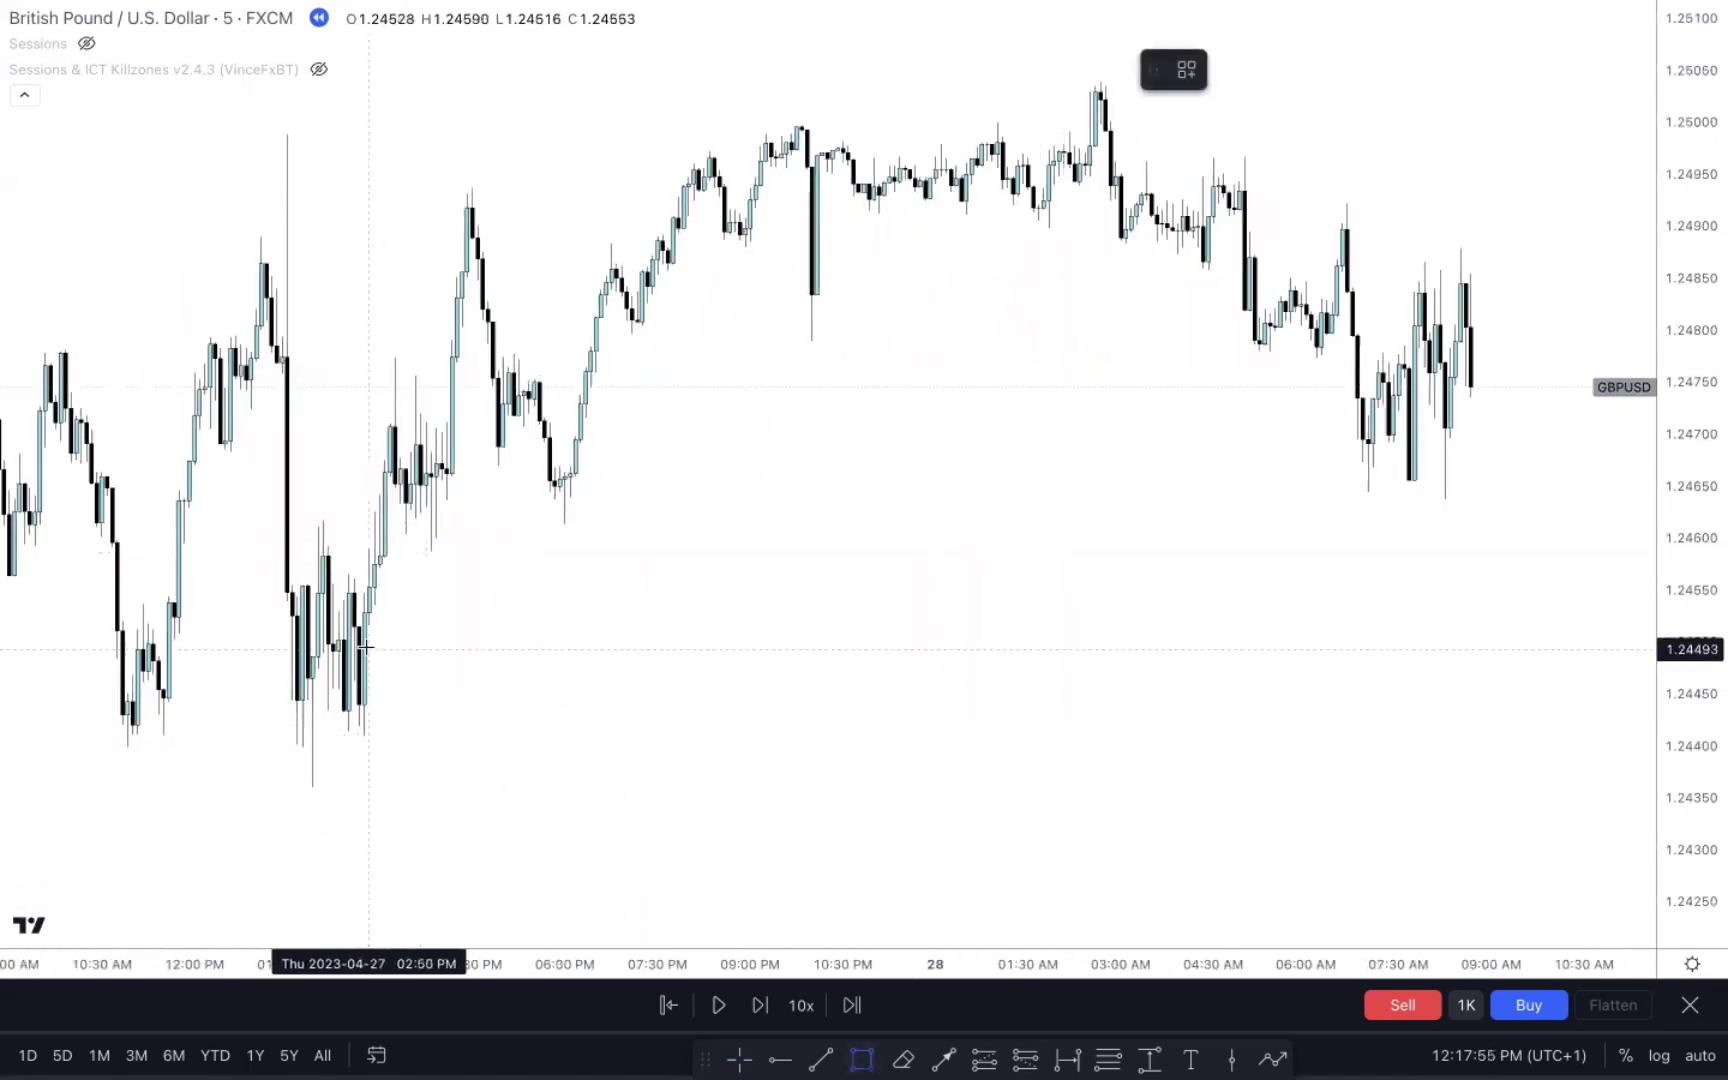
mouse_move(355, 625)
mouse_down()
mouse_move(559, 756)
mouse_move(579, 733)
mouse_move(1458, 756)
mouse_move(1620, 681)
mouse_up()
click(1303, 449)
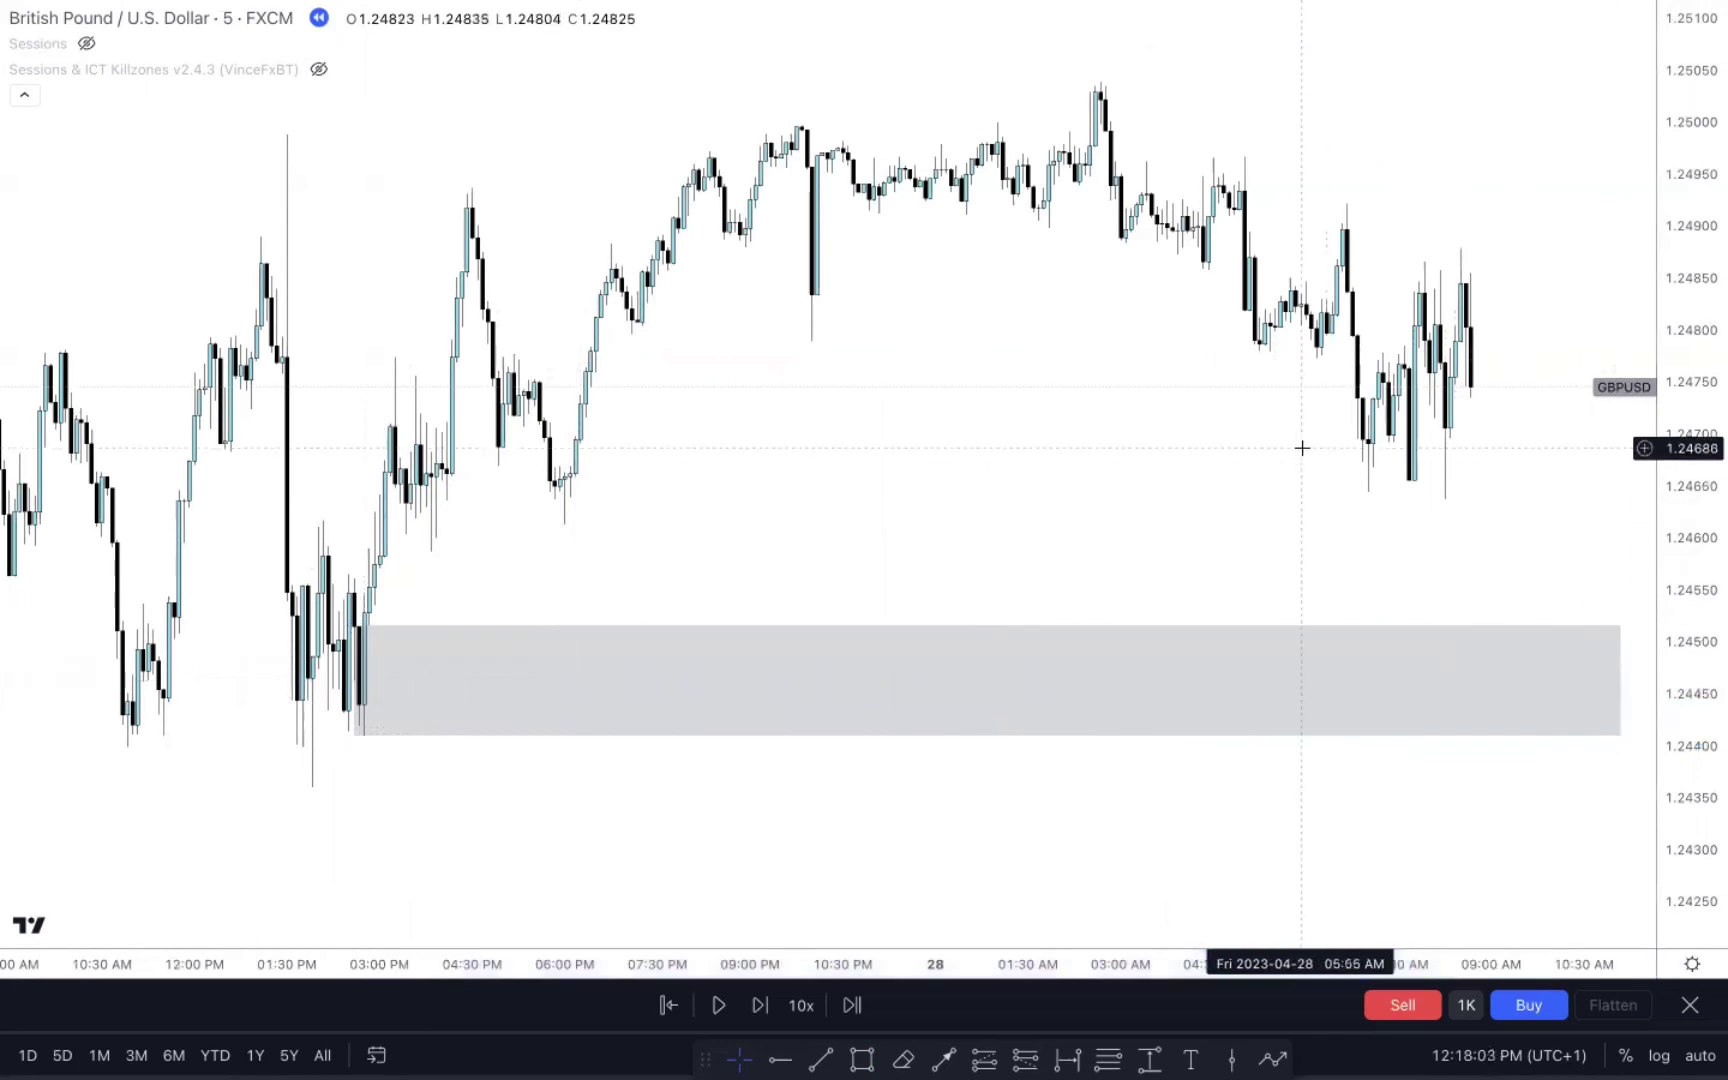
drag(1302, 448, 1302, 503)
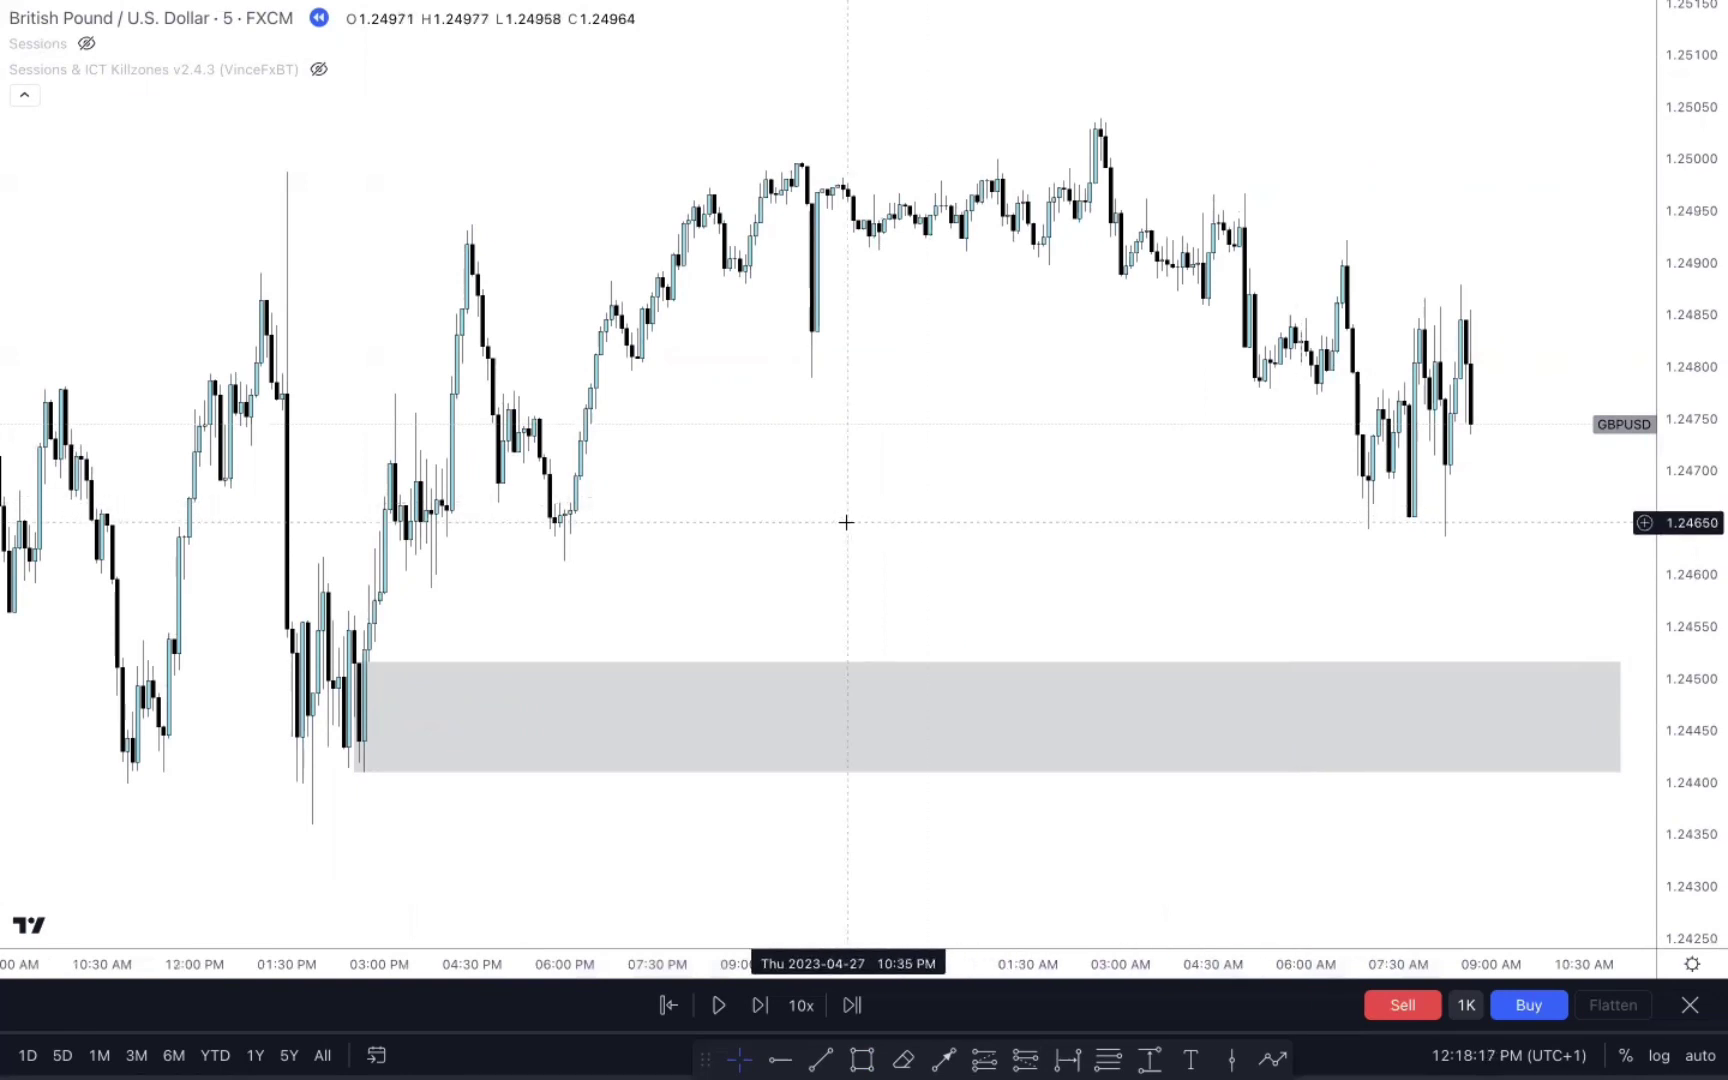
Check the zone on 3-minute candles and lower its top edge to 1.24492.
text(3)
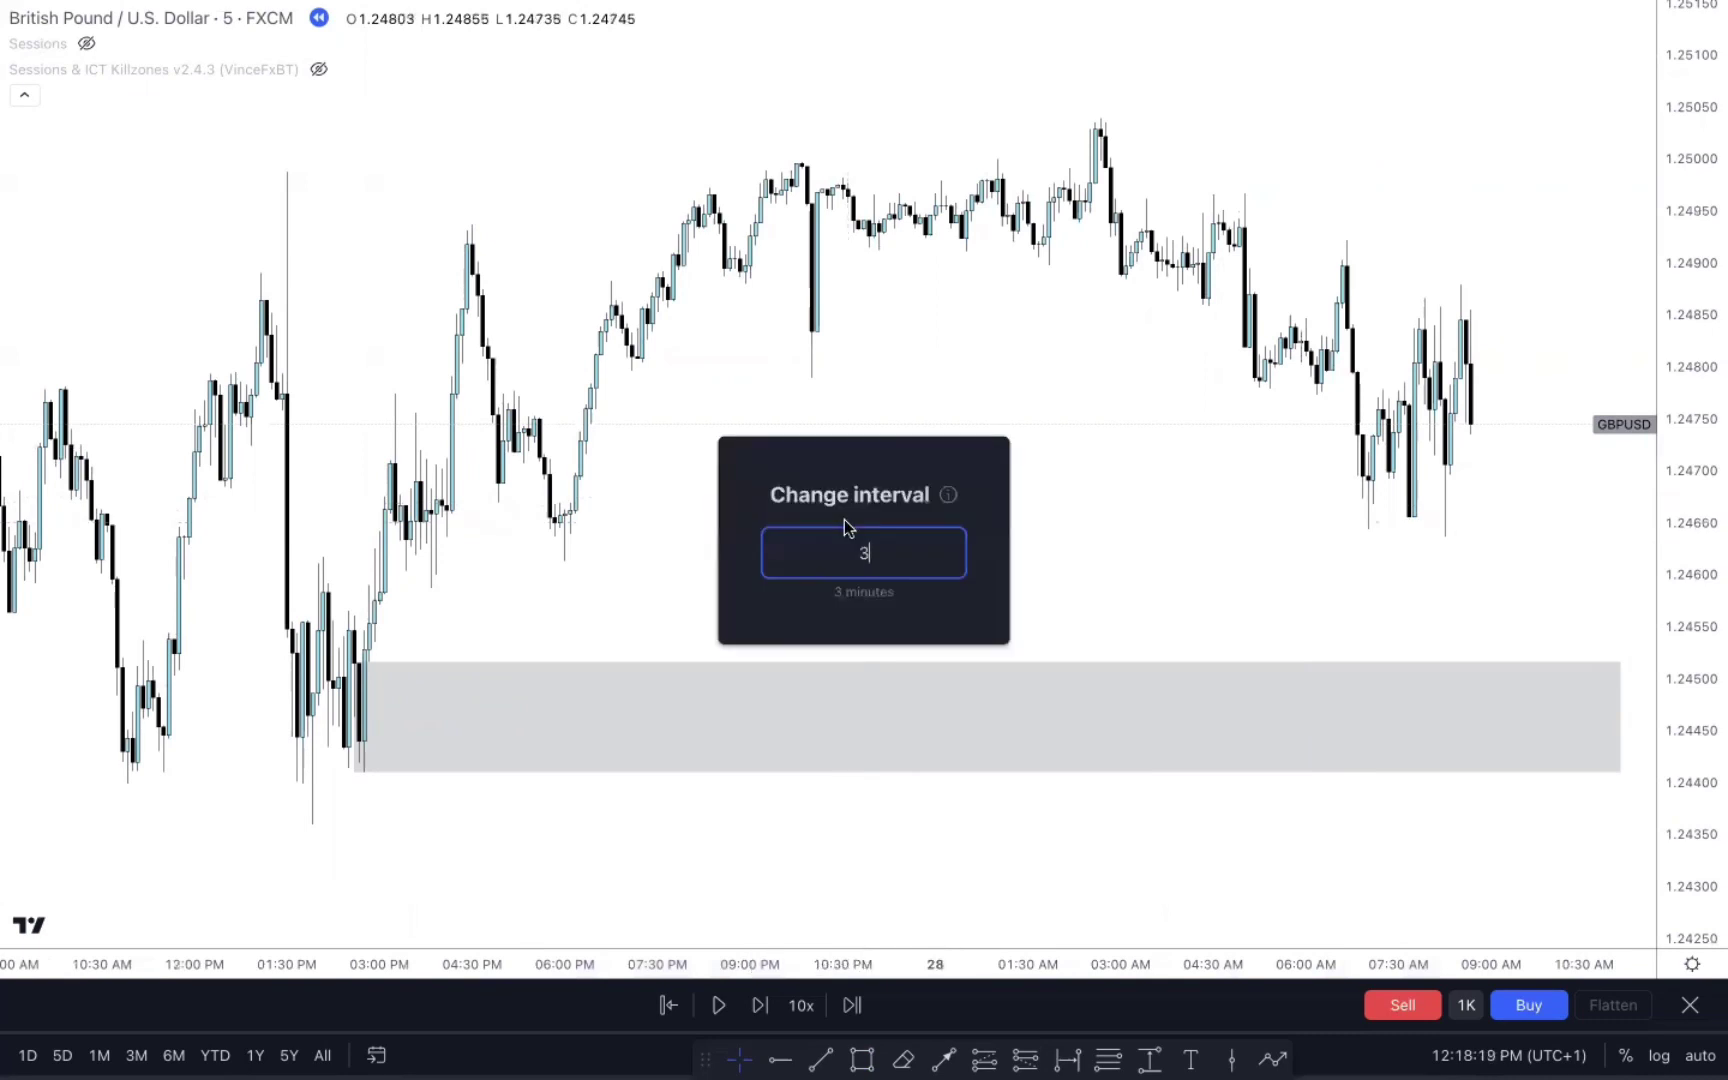
key(Return)
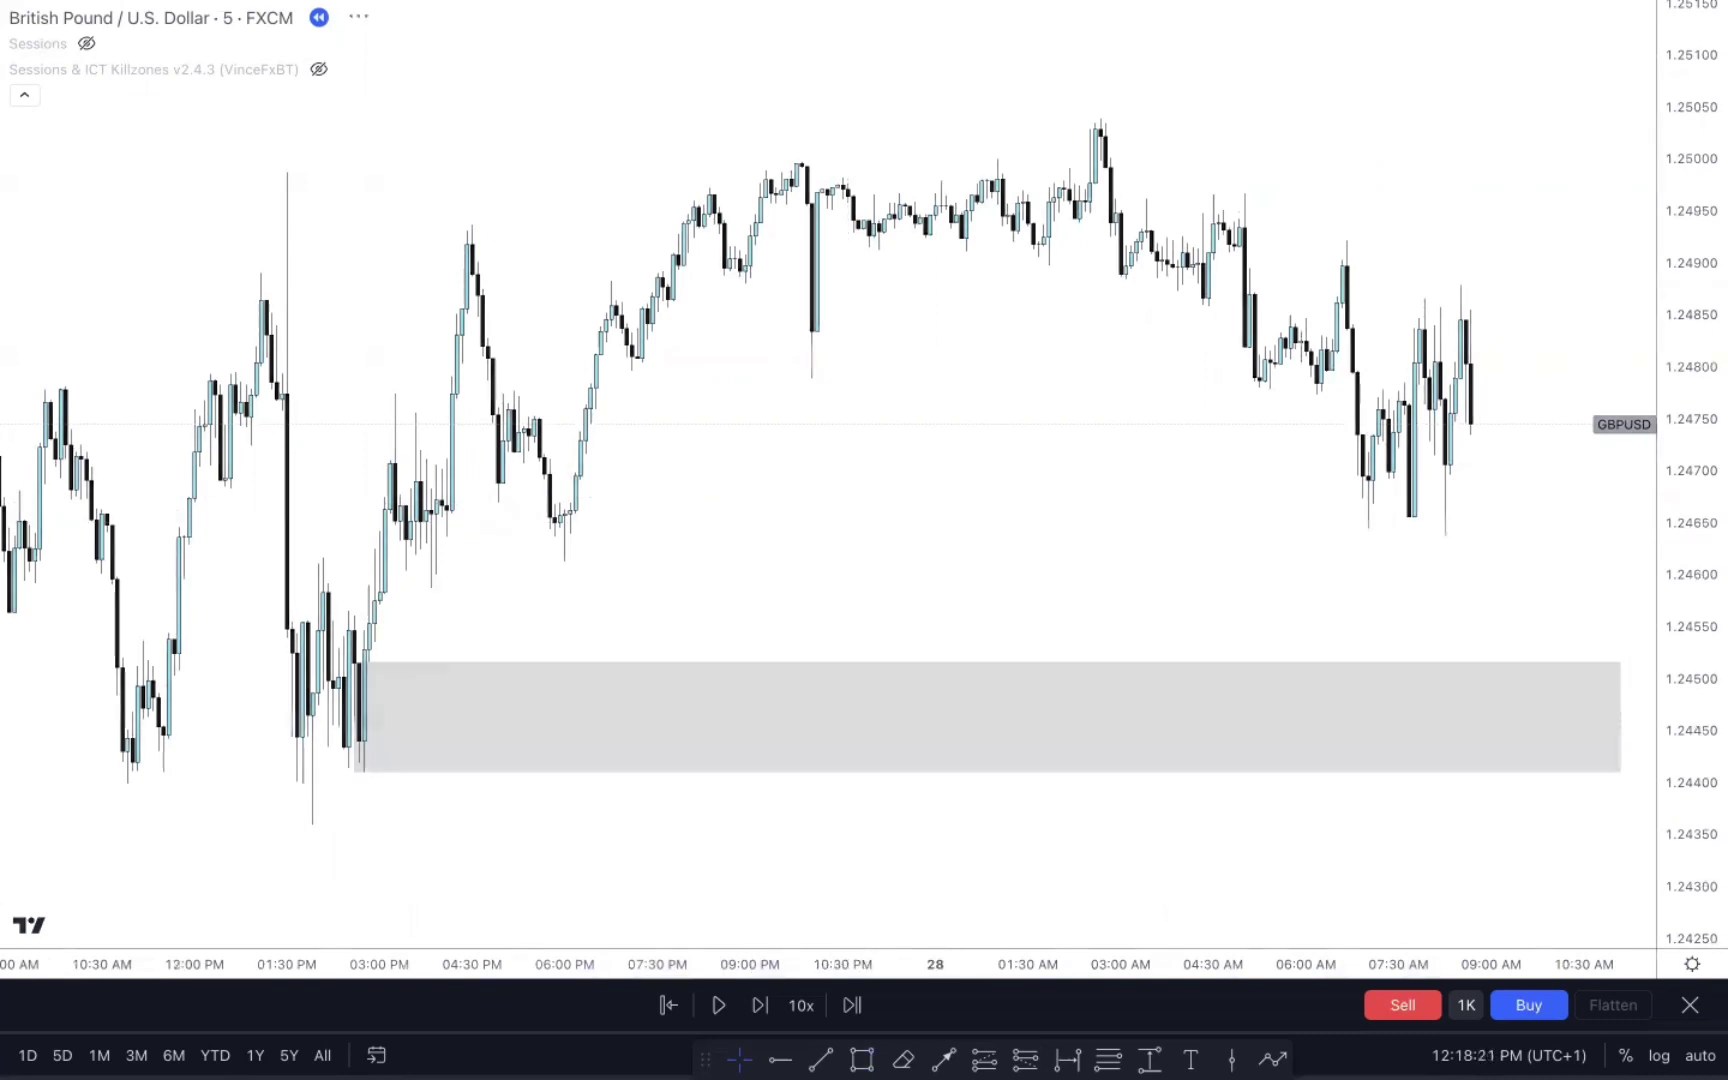
scroll(543, 275, left, 15)
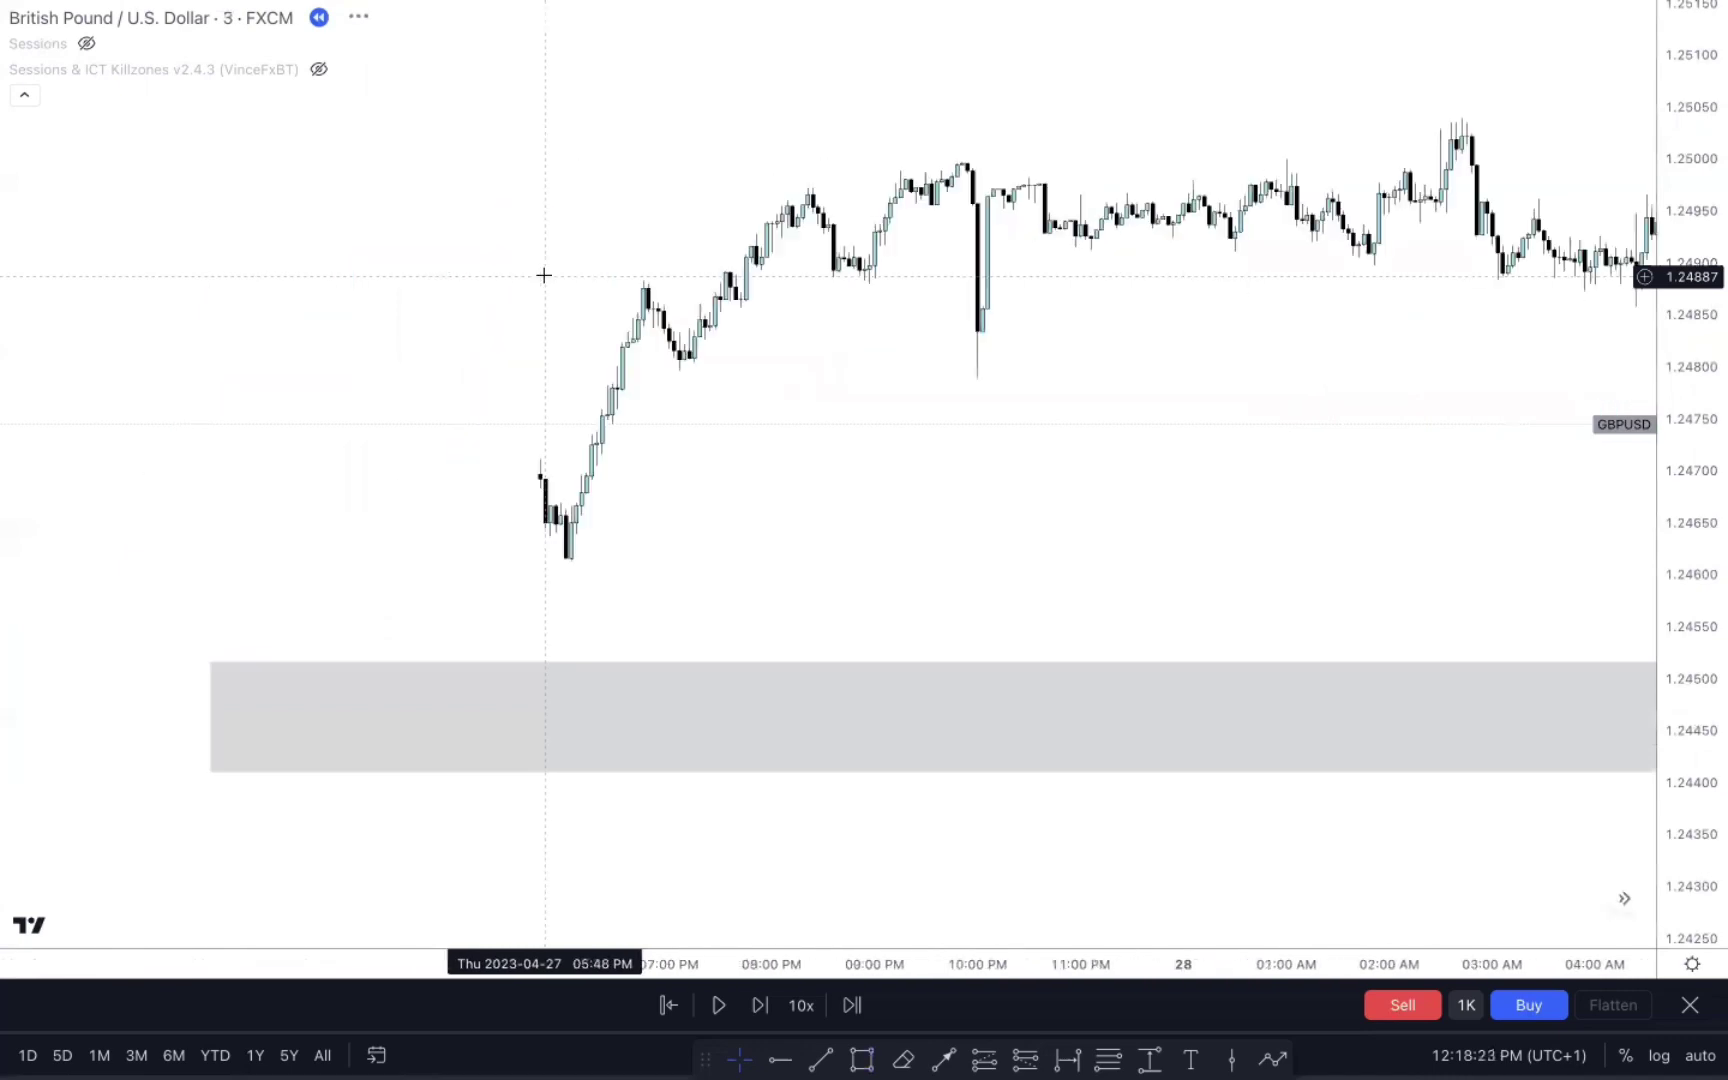
scroll(543, 275, left, 15)
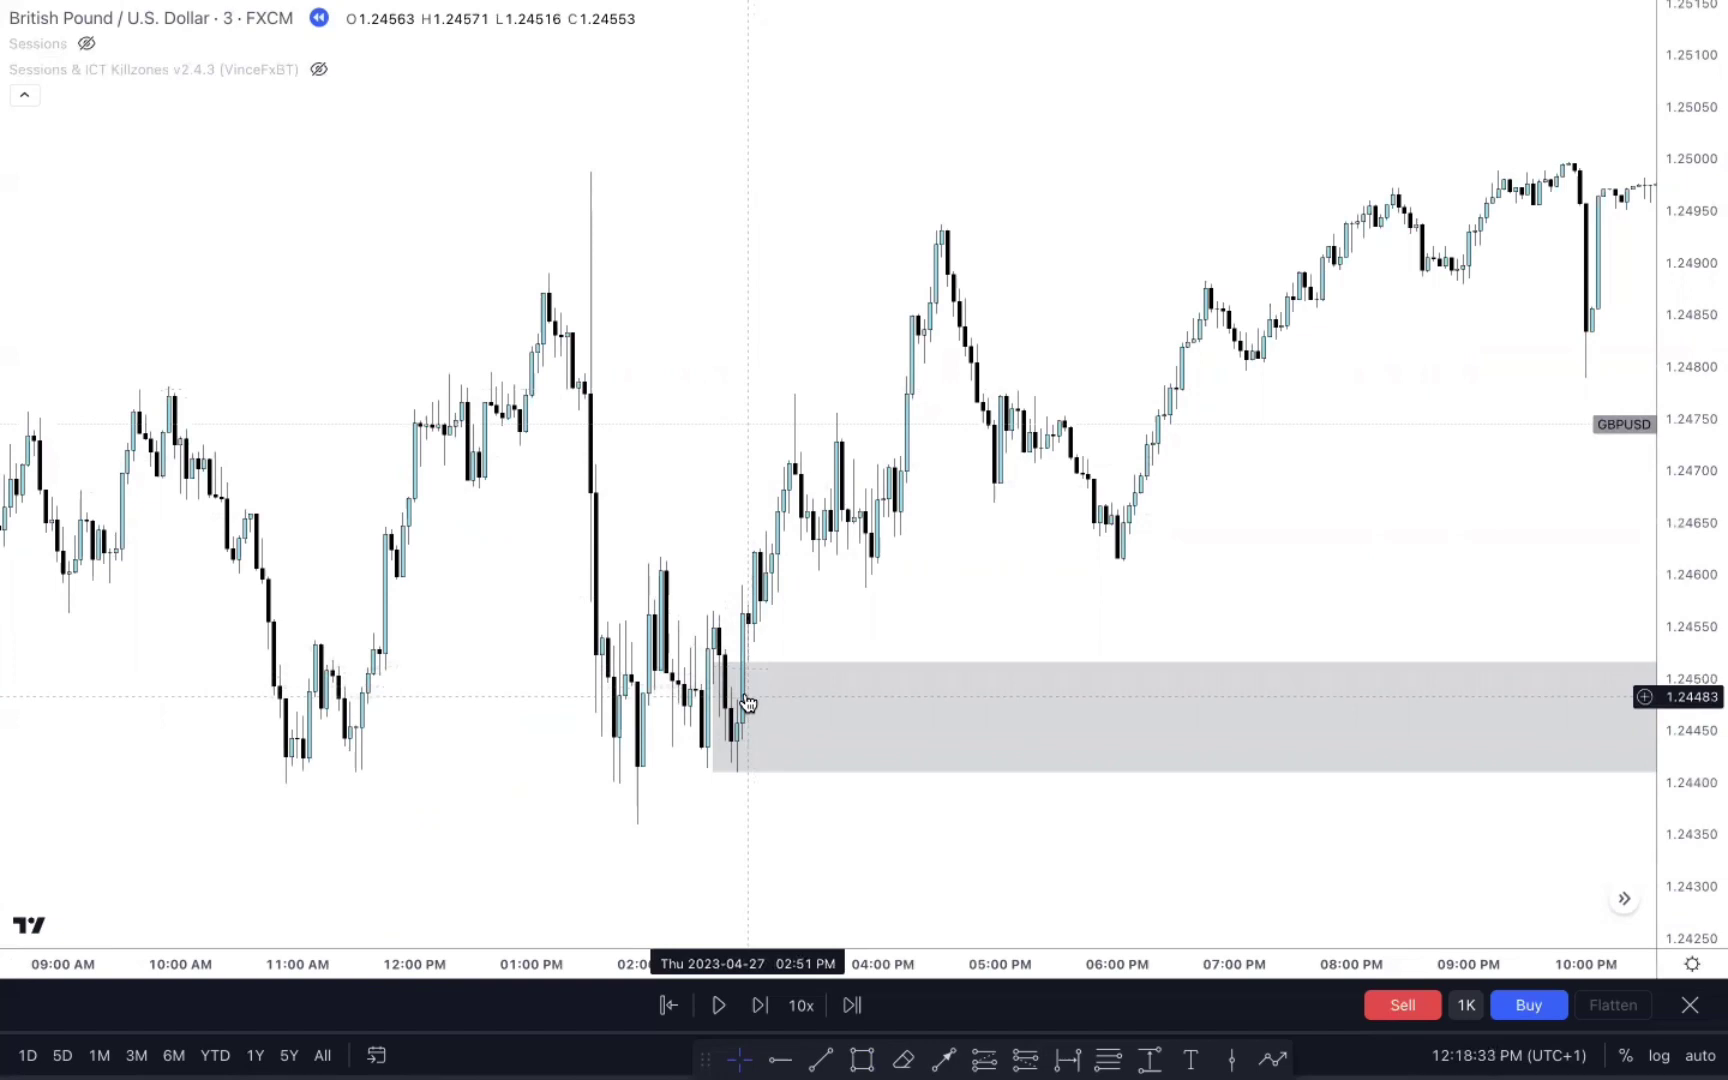
click(710, 659)
drag(710, 659, 721, 687)
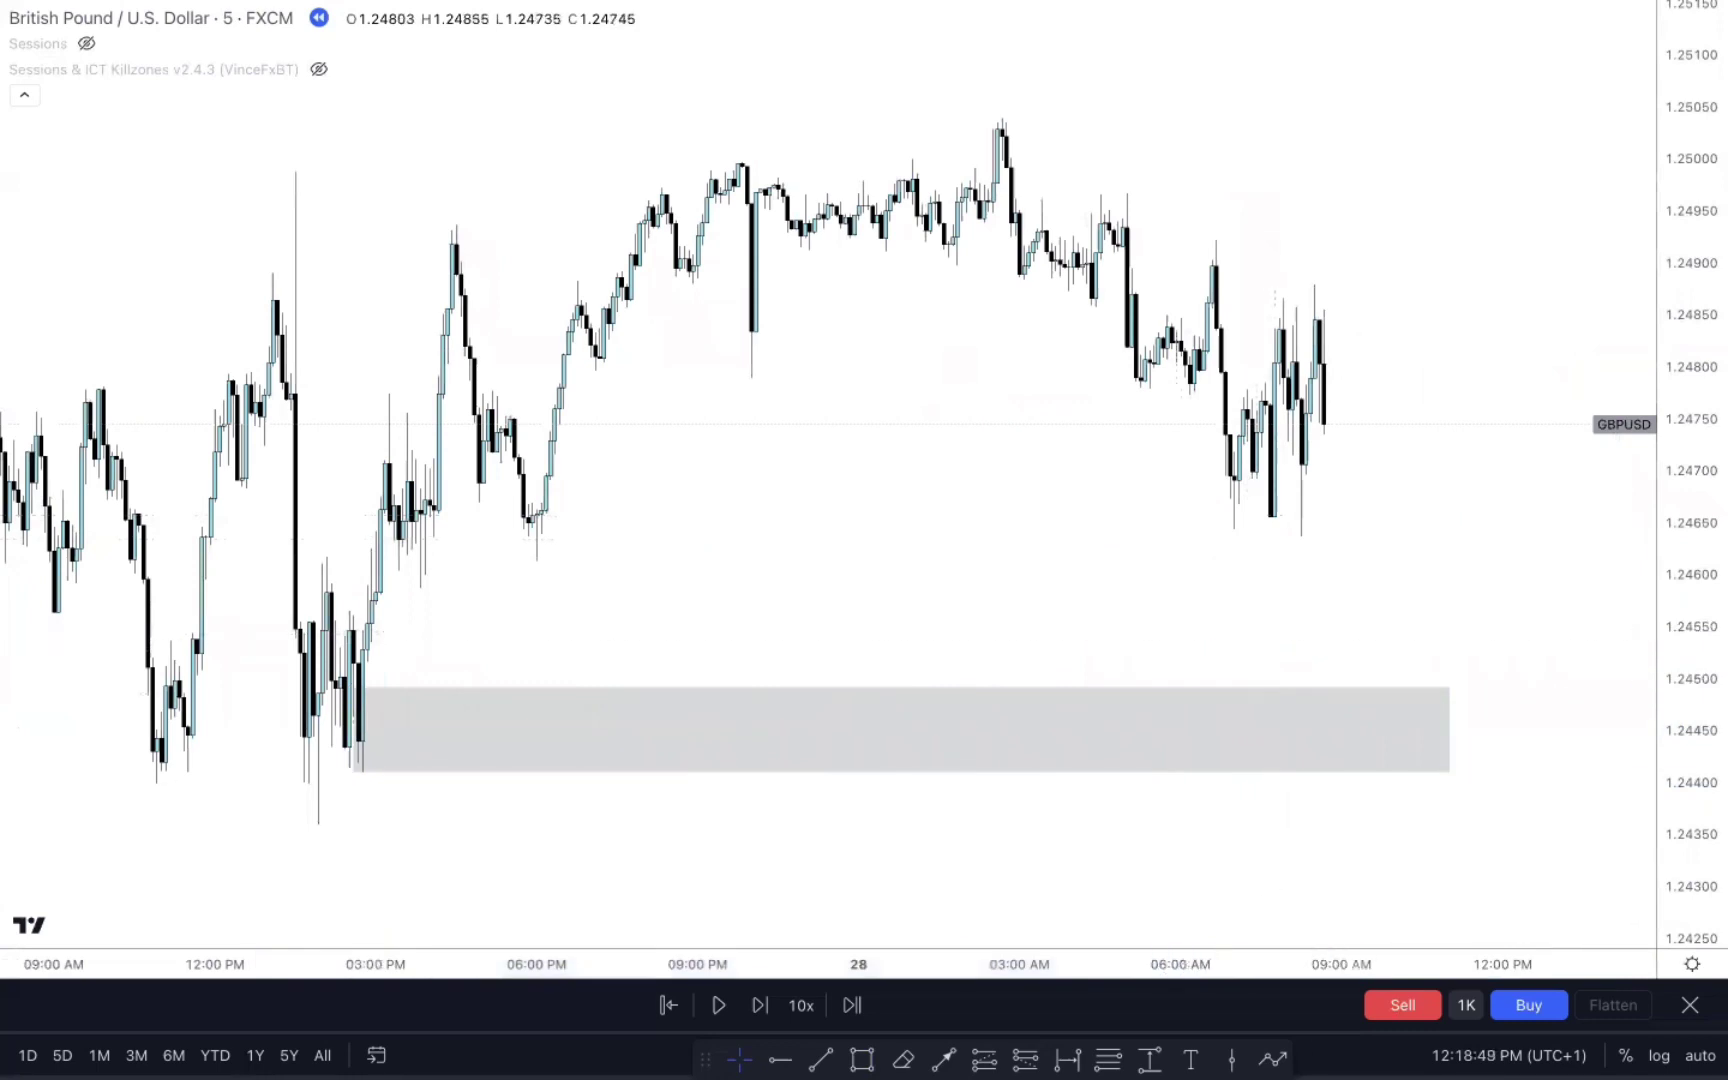
click(1272, 1058)
click(1328, 417)
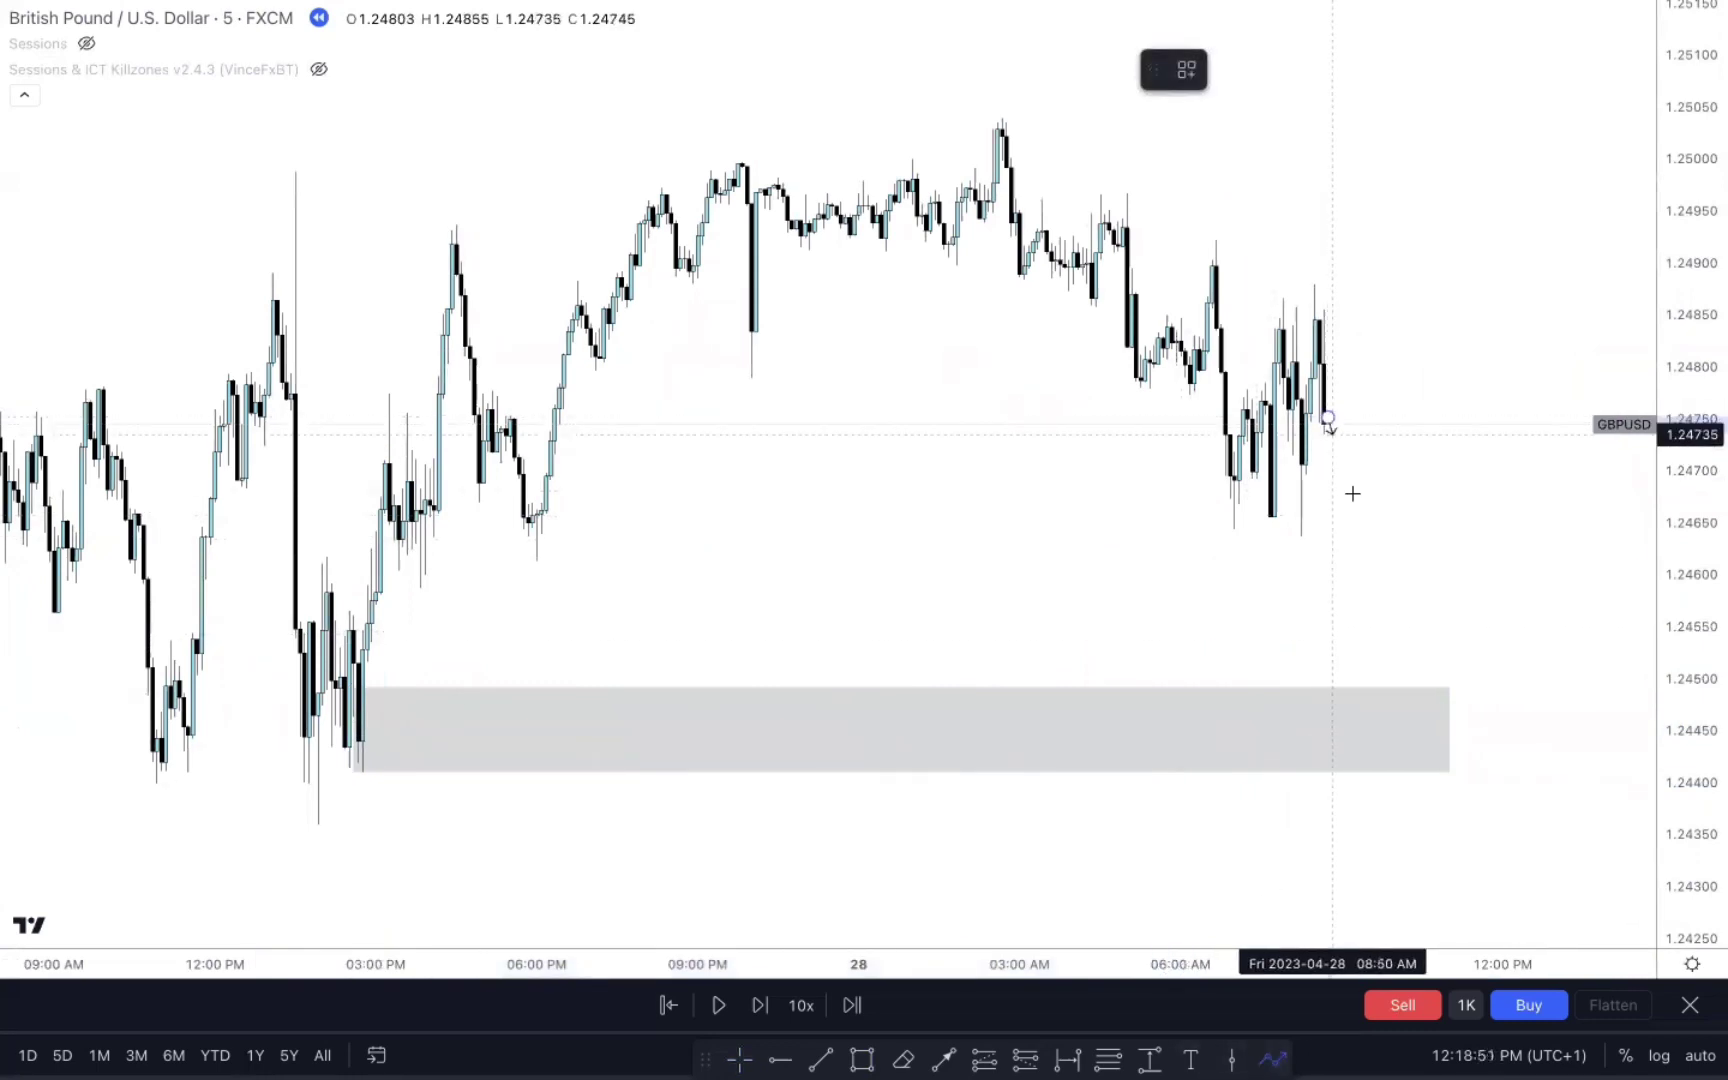
click(1430, 695)
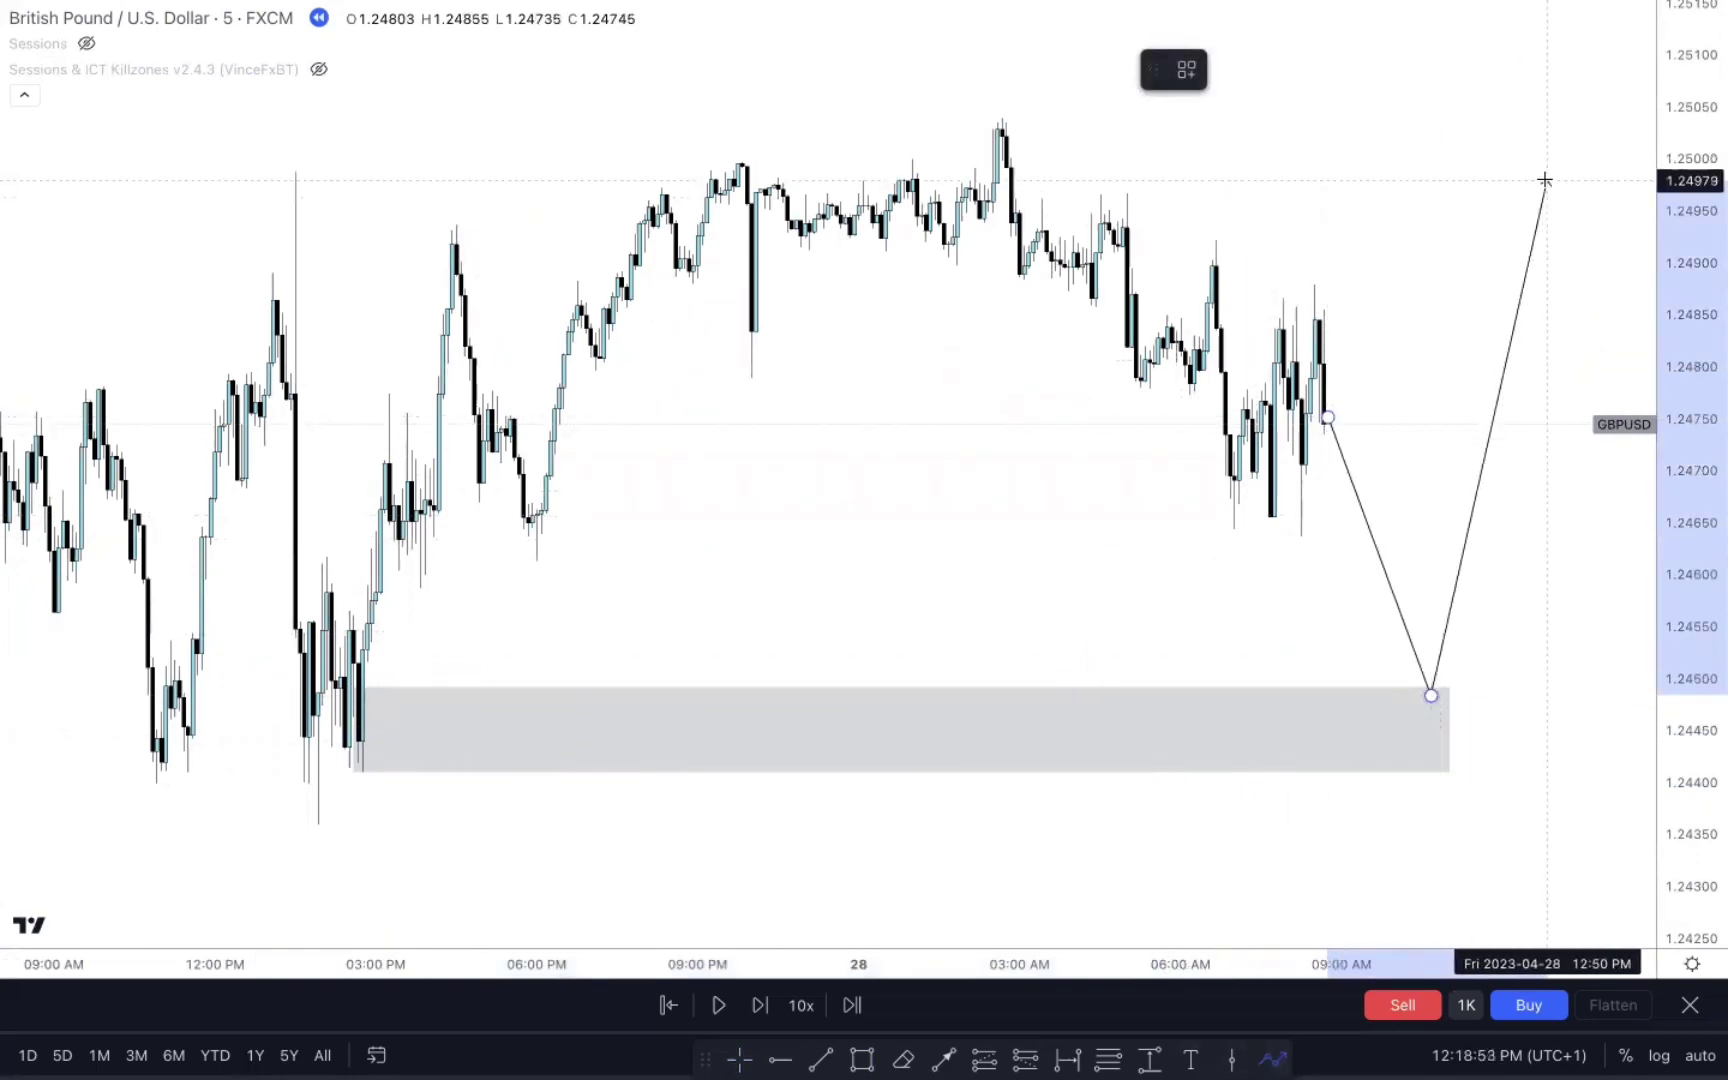
click(1573, 45)
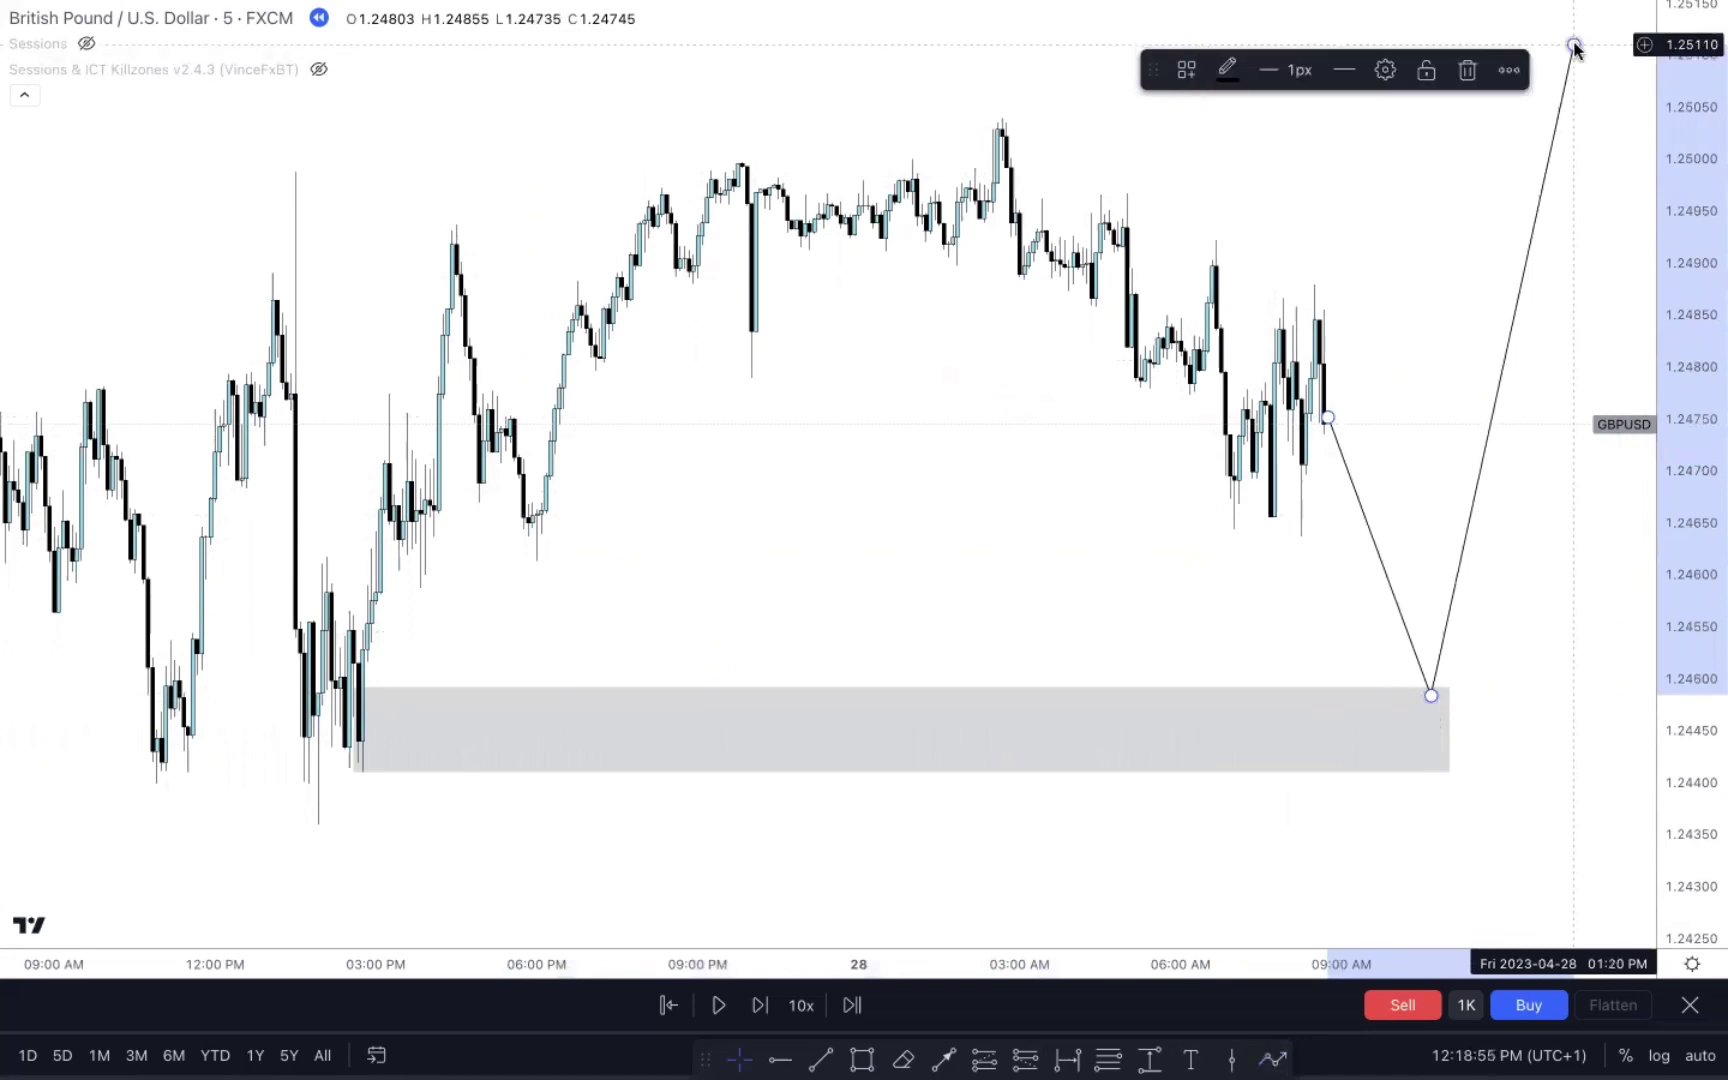
click(1458, 216)
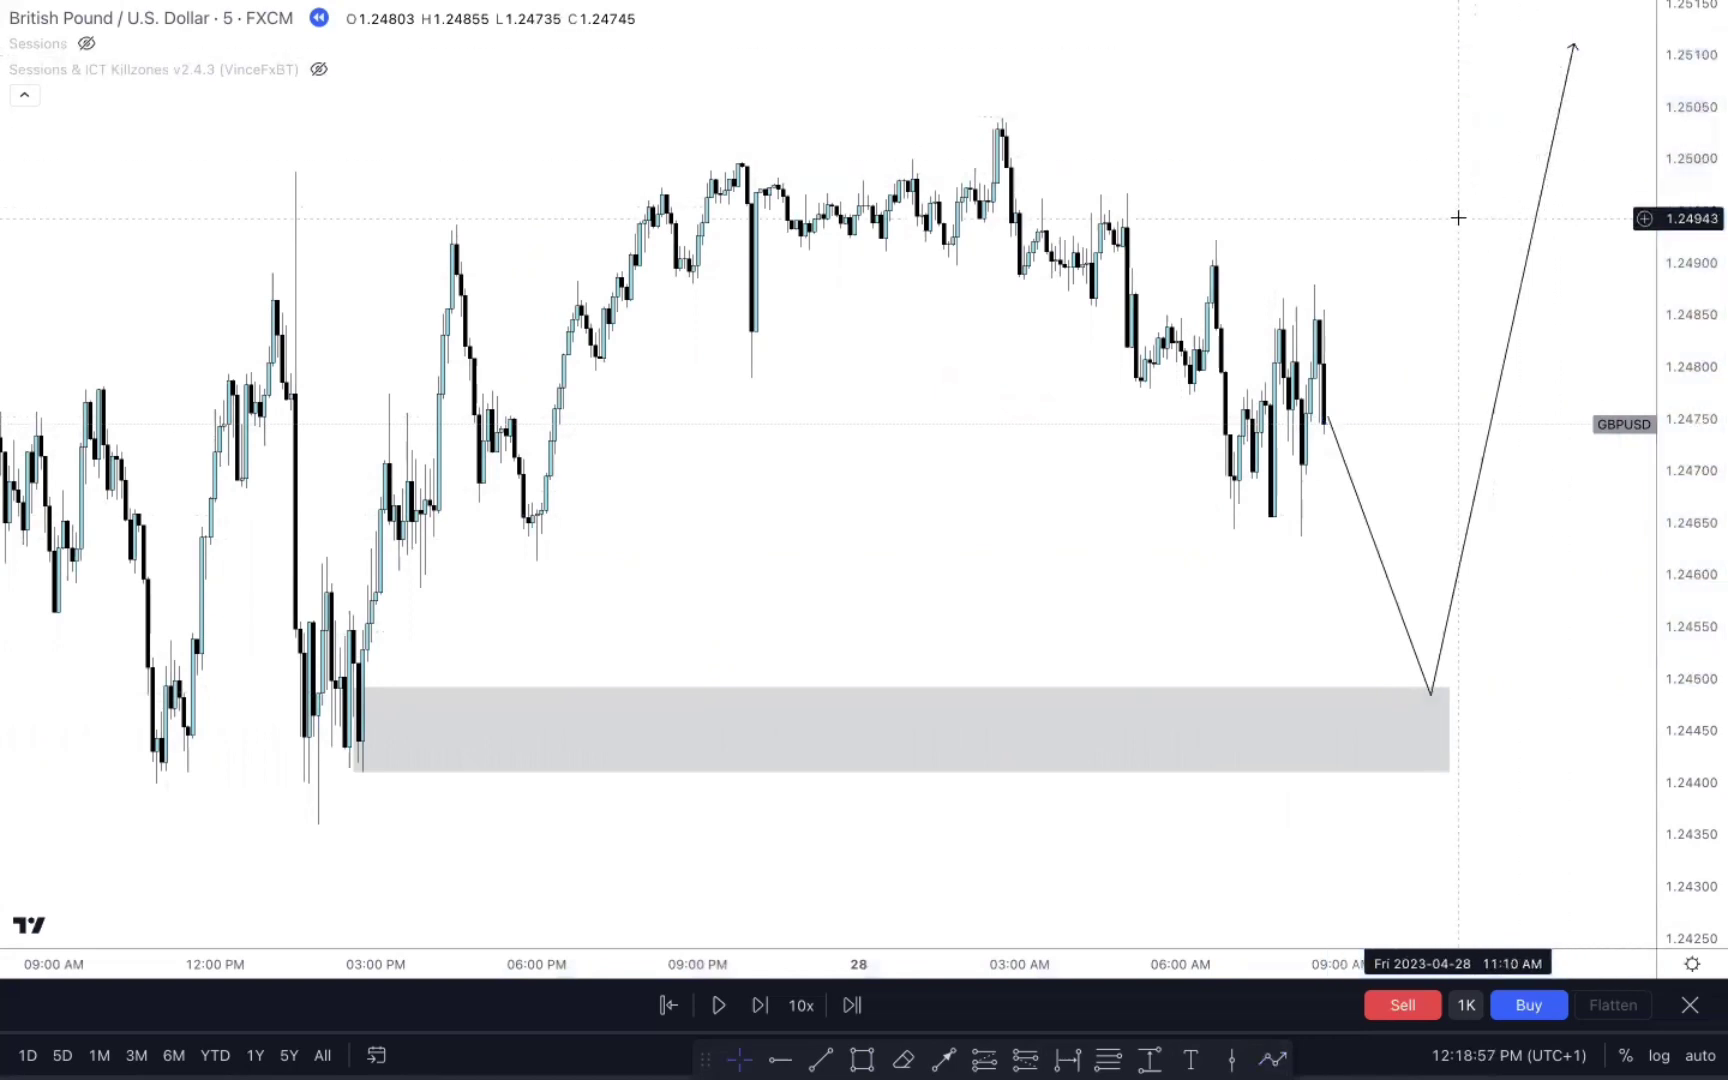
click(1326, 419)
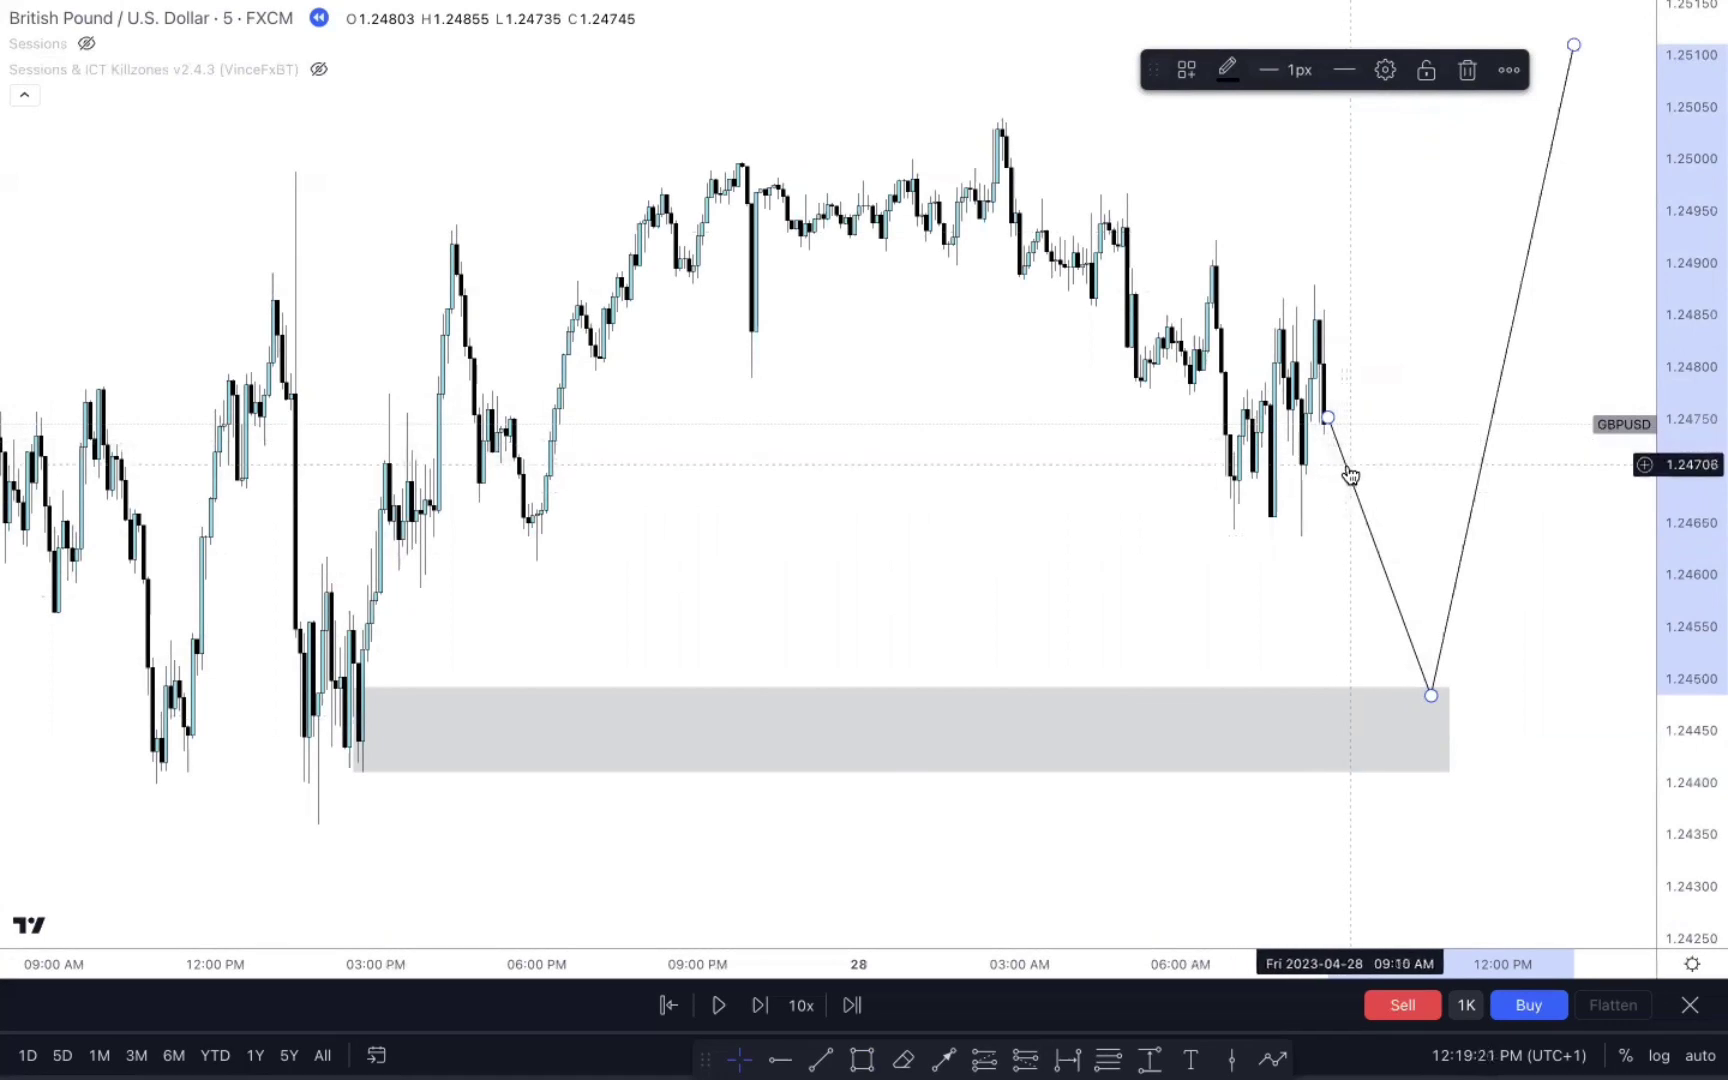
key(Delete)
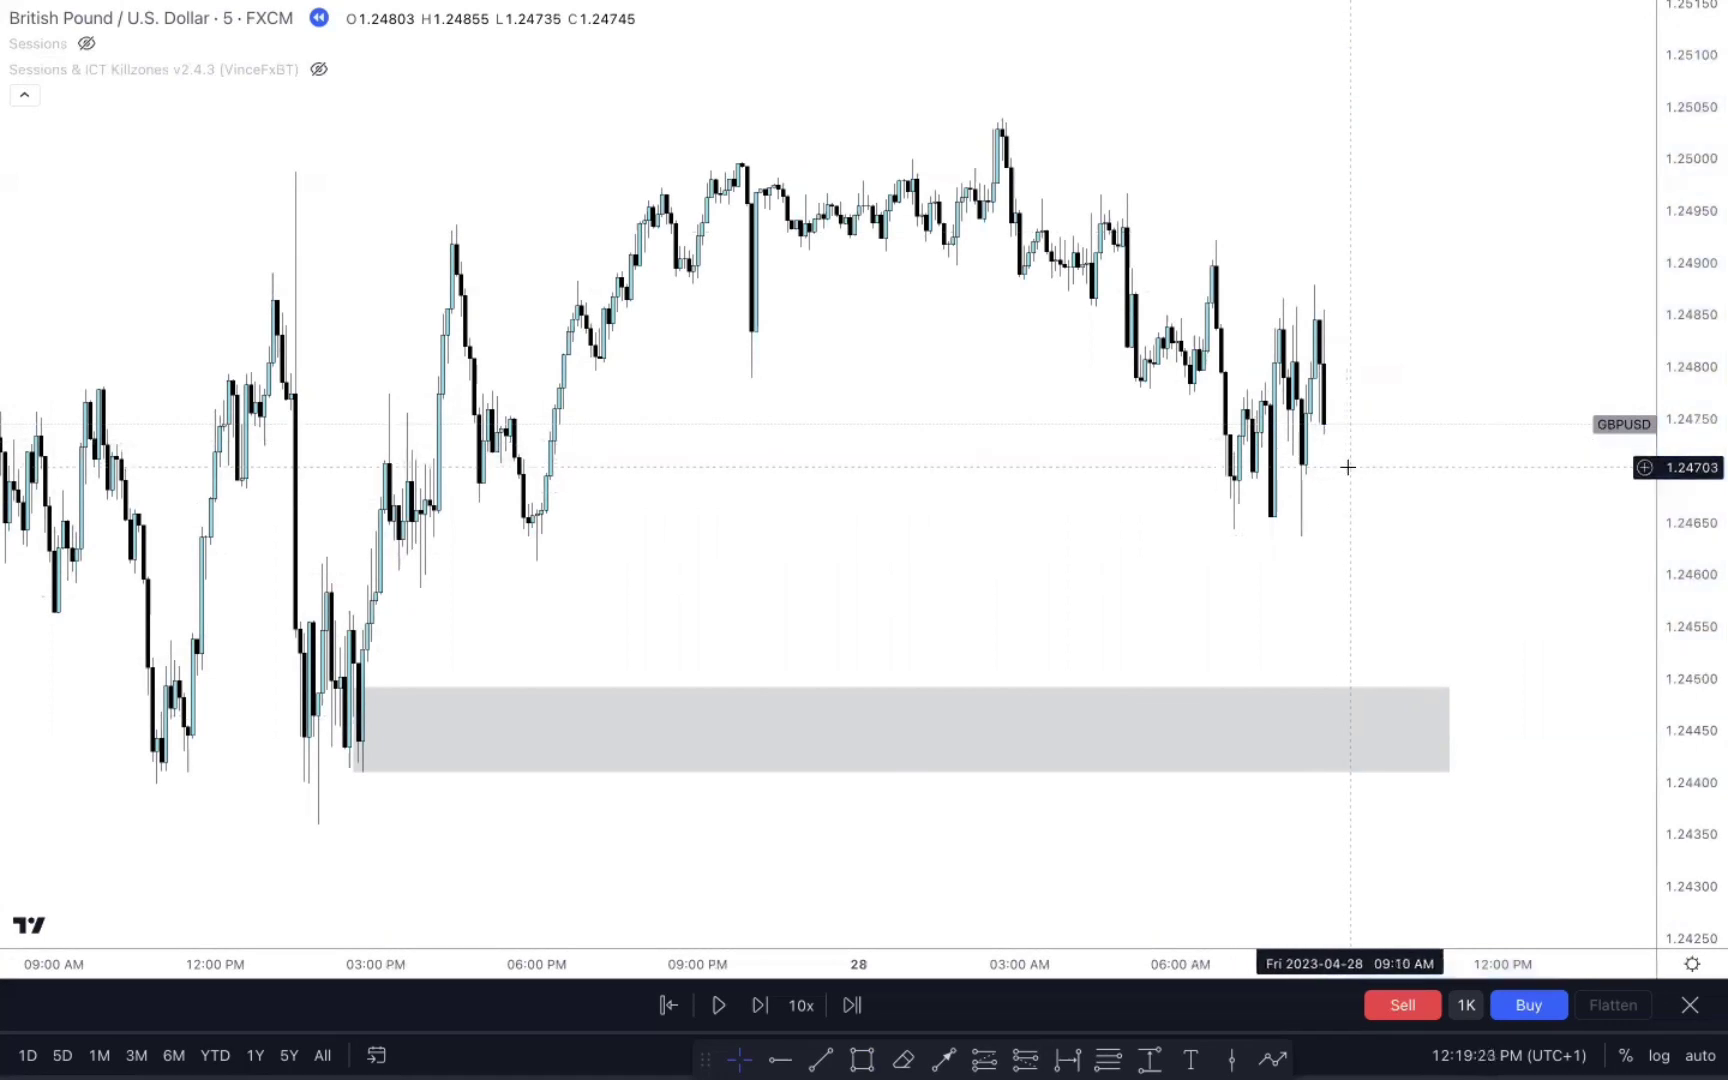
scroll(1348, 467, down, 3)
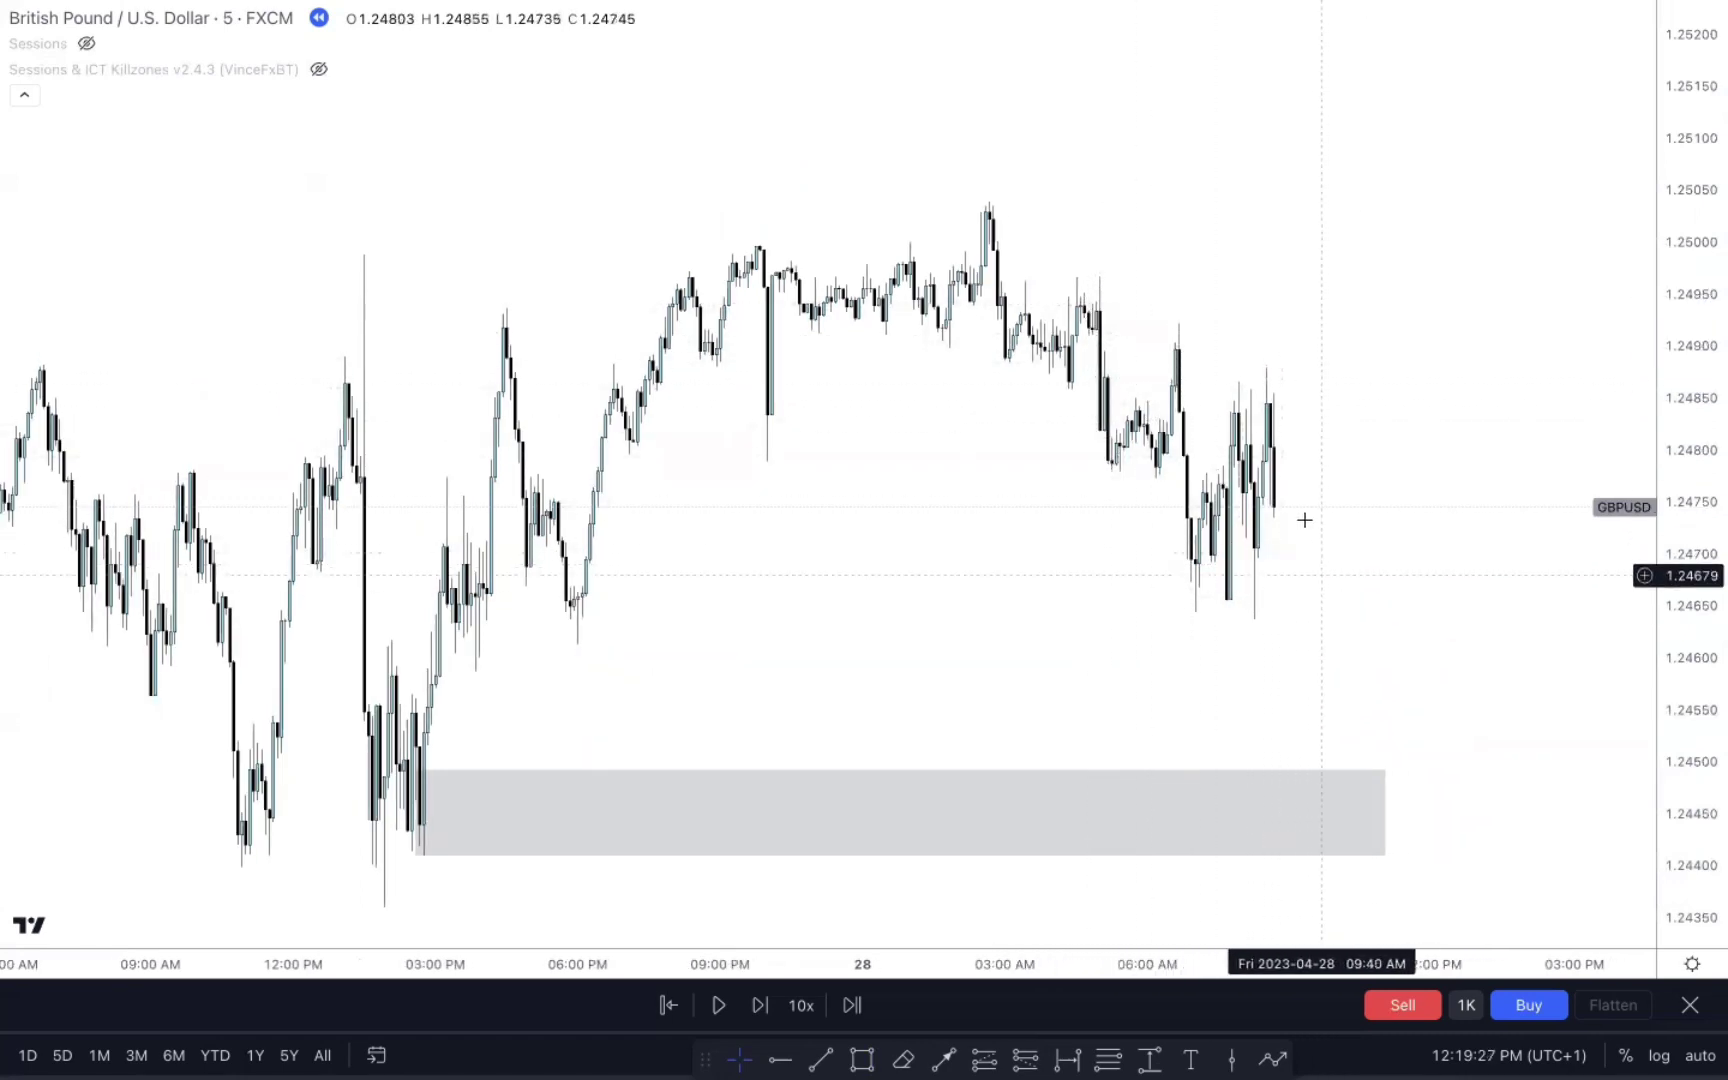
Stretch the demand zone right to about 12:45 on 28 April and enter a 2-minute interval.
drag(1383, 810, 1472, 818)
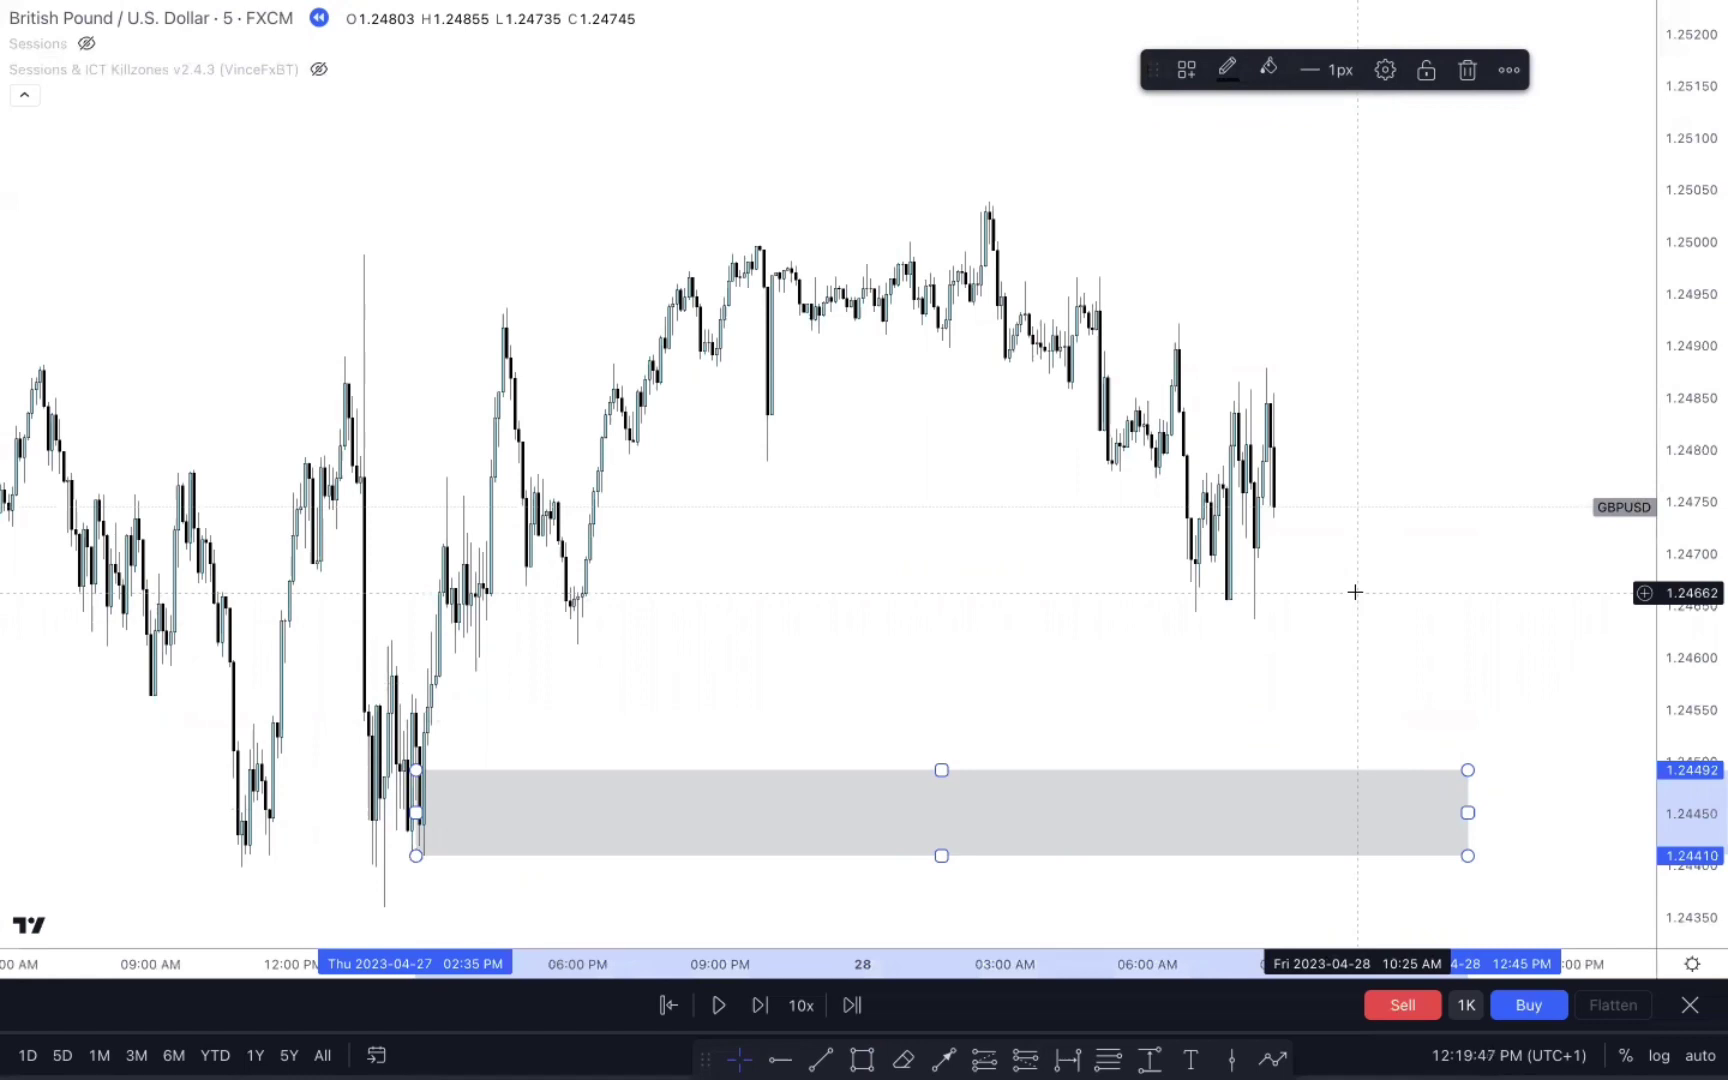
text(2)
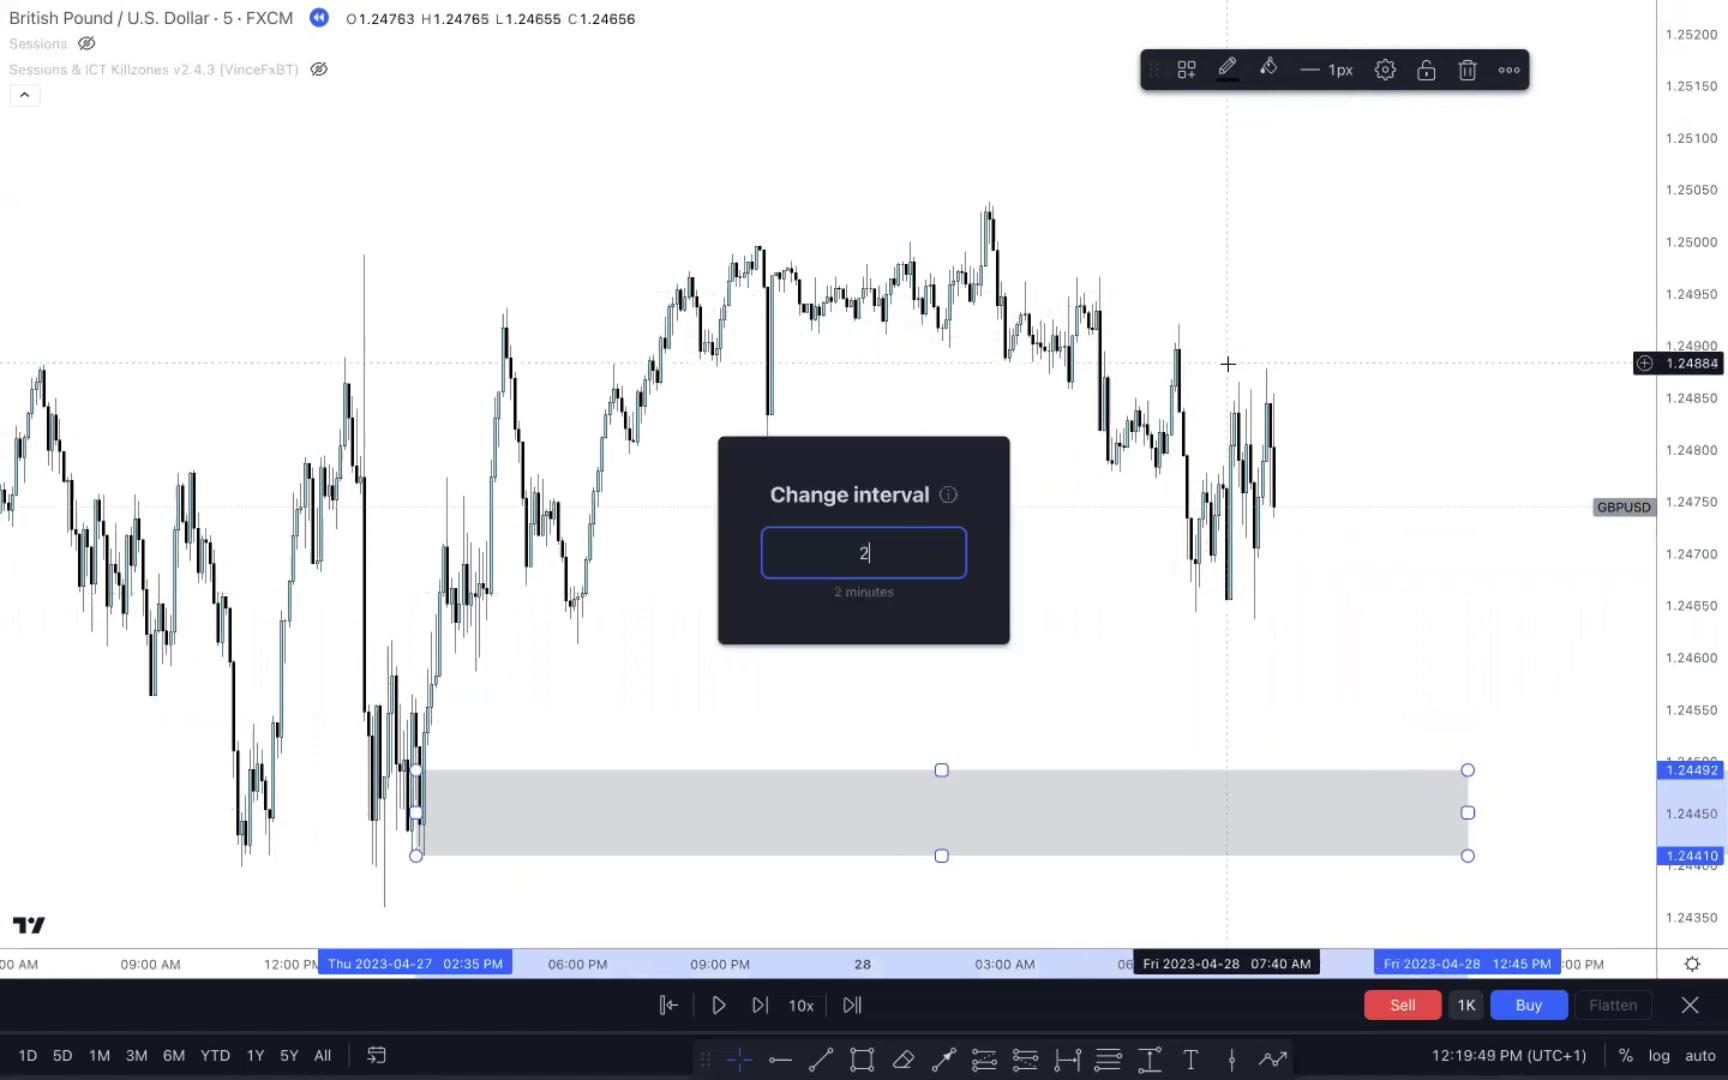
key(Return)
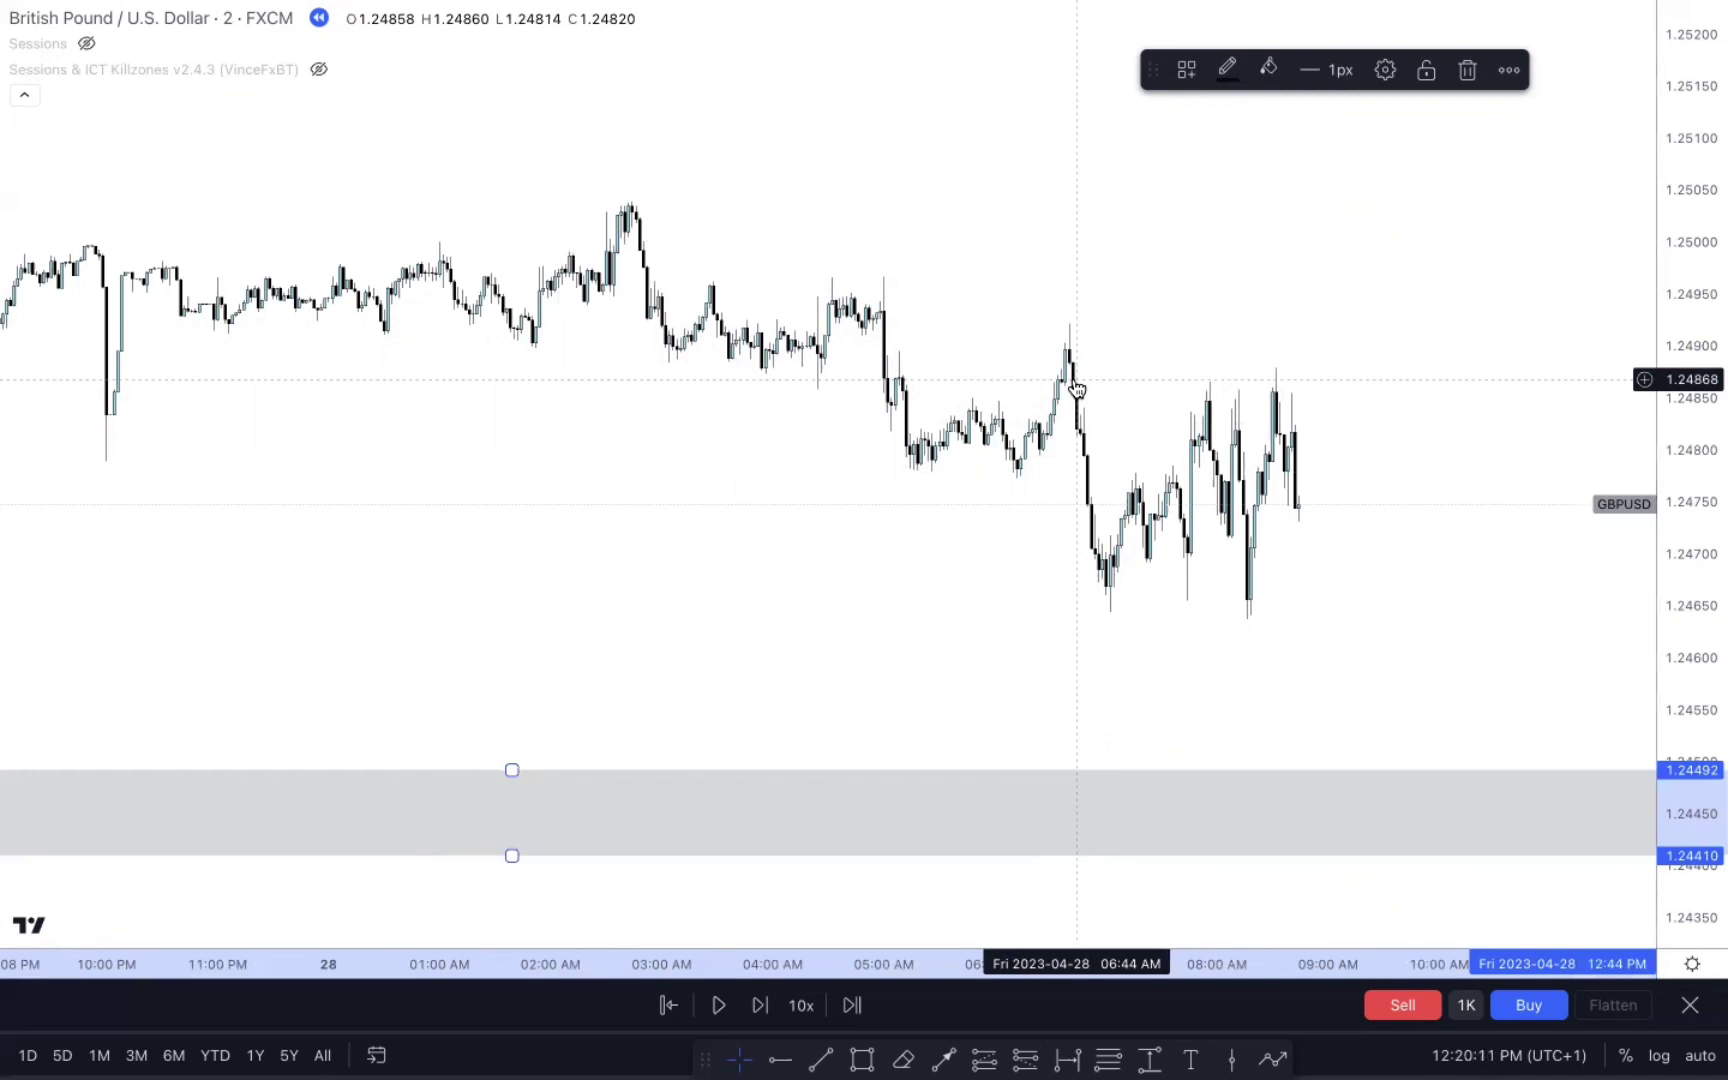
Switch to 1-minute candles and zoom the price scale in on recent candles.
text(1)
key(Return)
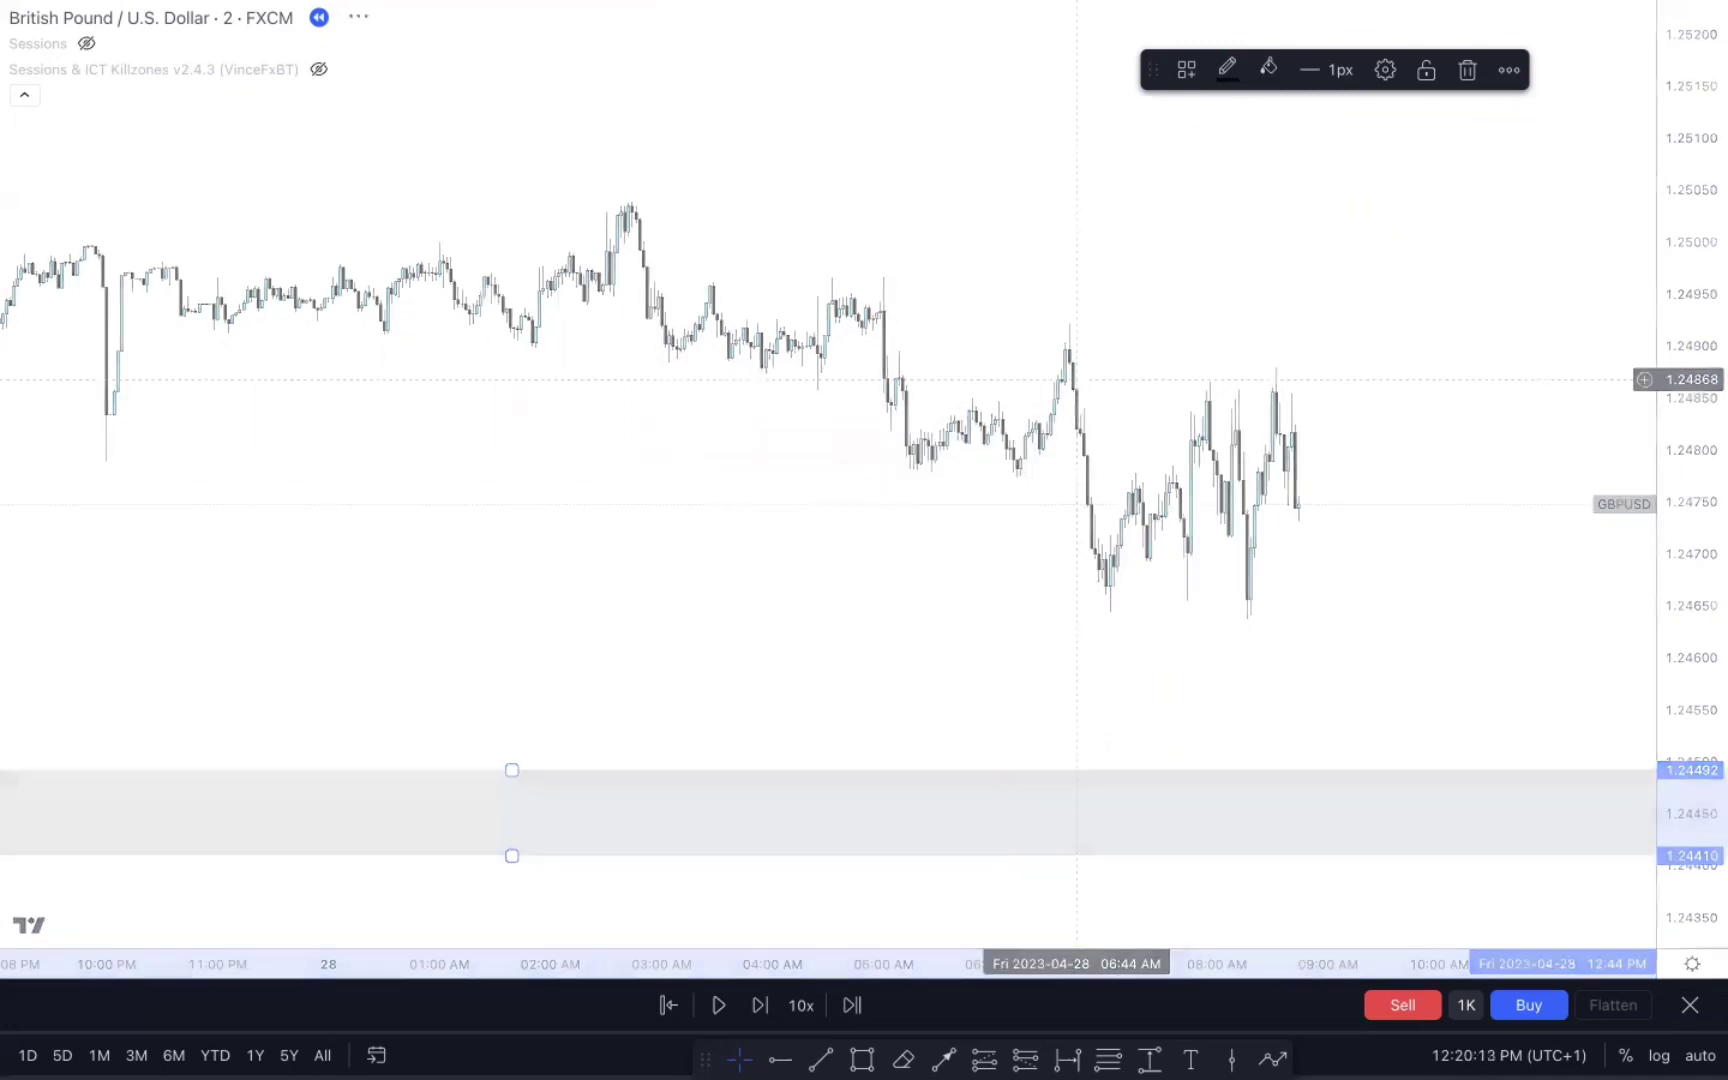
drag(1715, 505, 1700, 430)
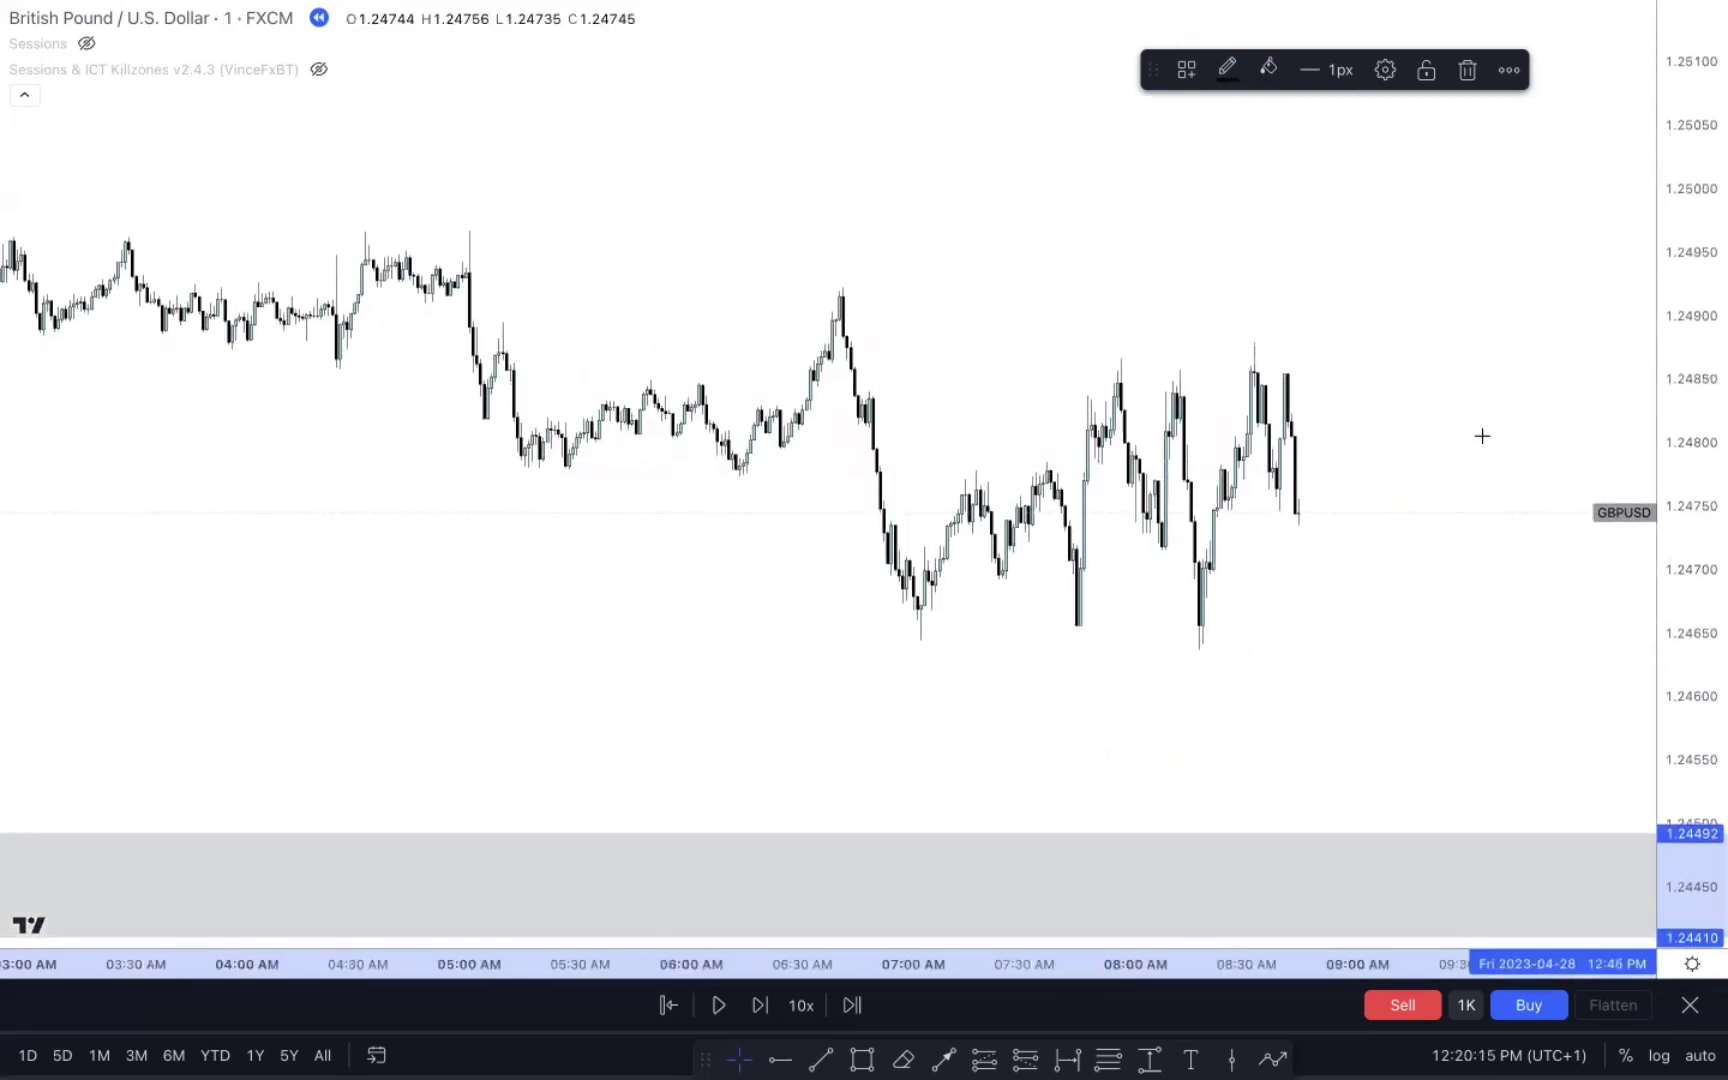
scroll(1136, 558, down, 1)
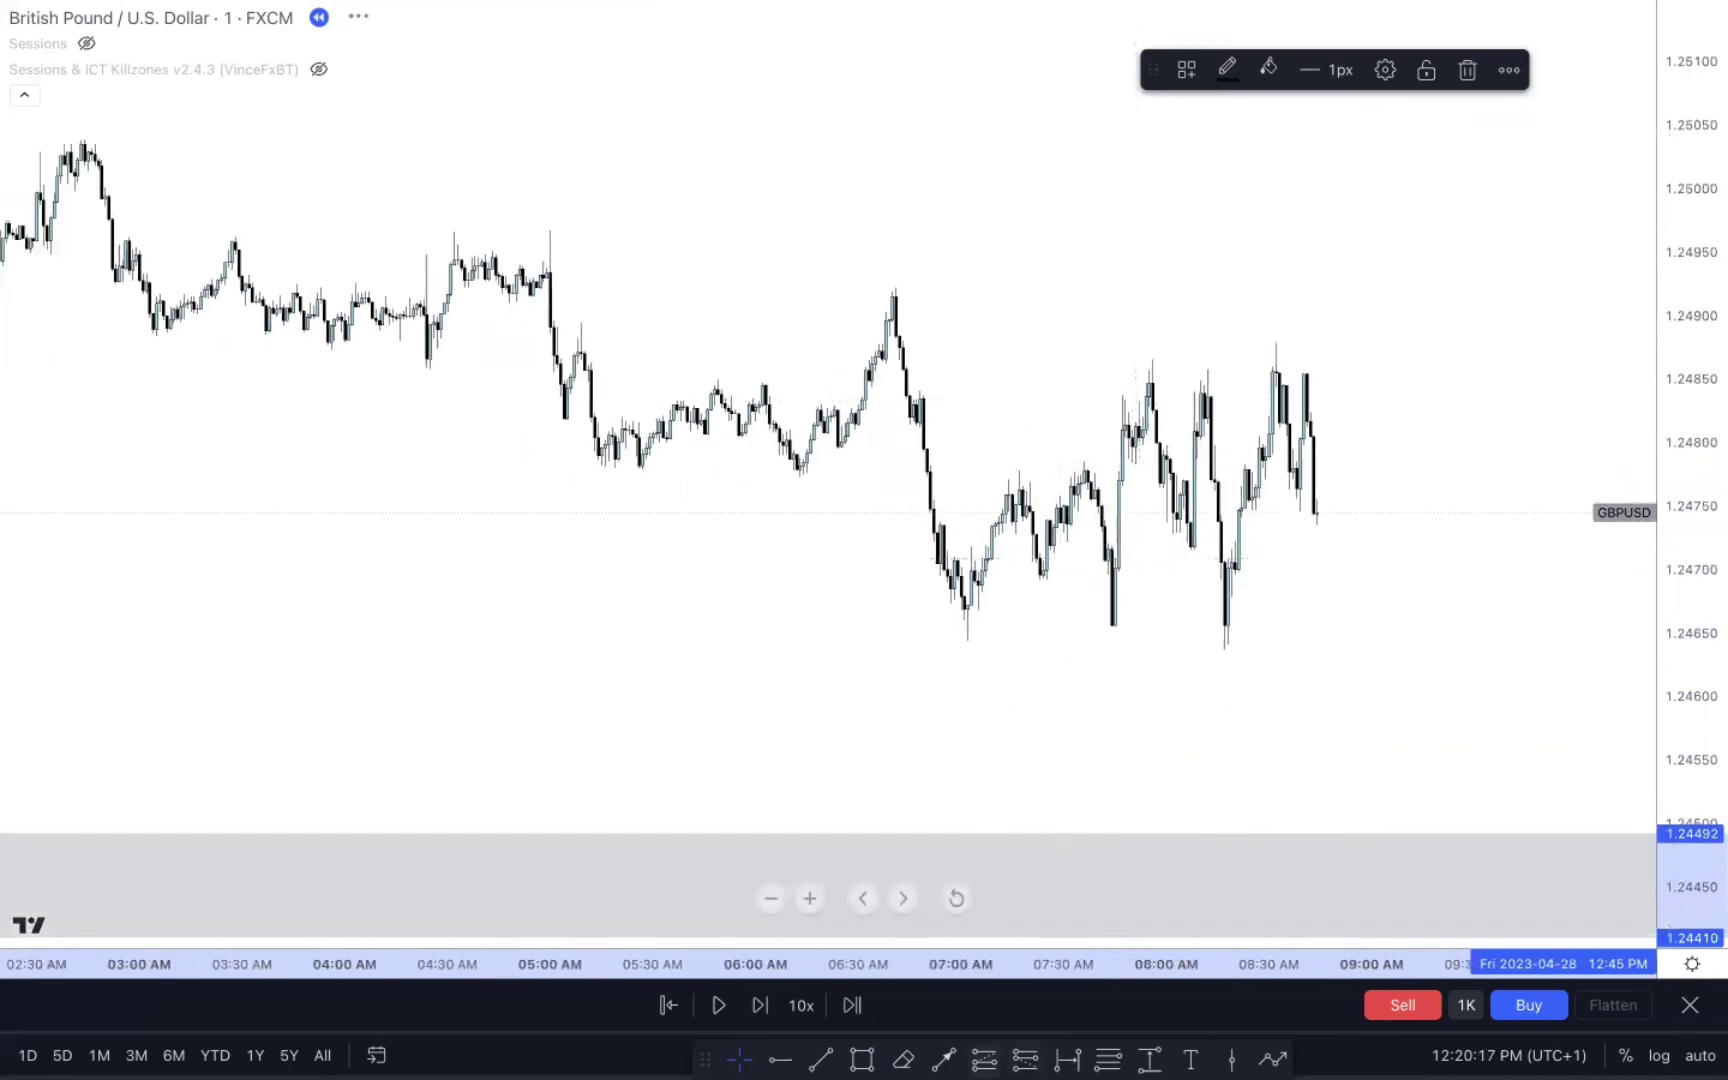
Draw a thin grey supply zone at 1.24896–1.24922 from the 06:39 high.
key(alt+shift+r)
click(897, 320)
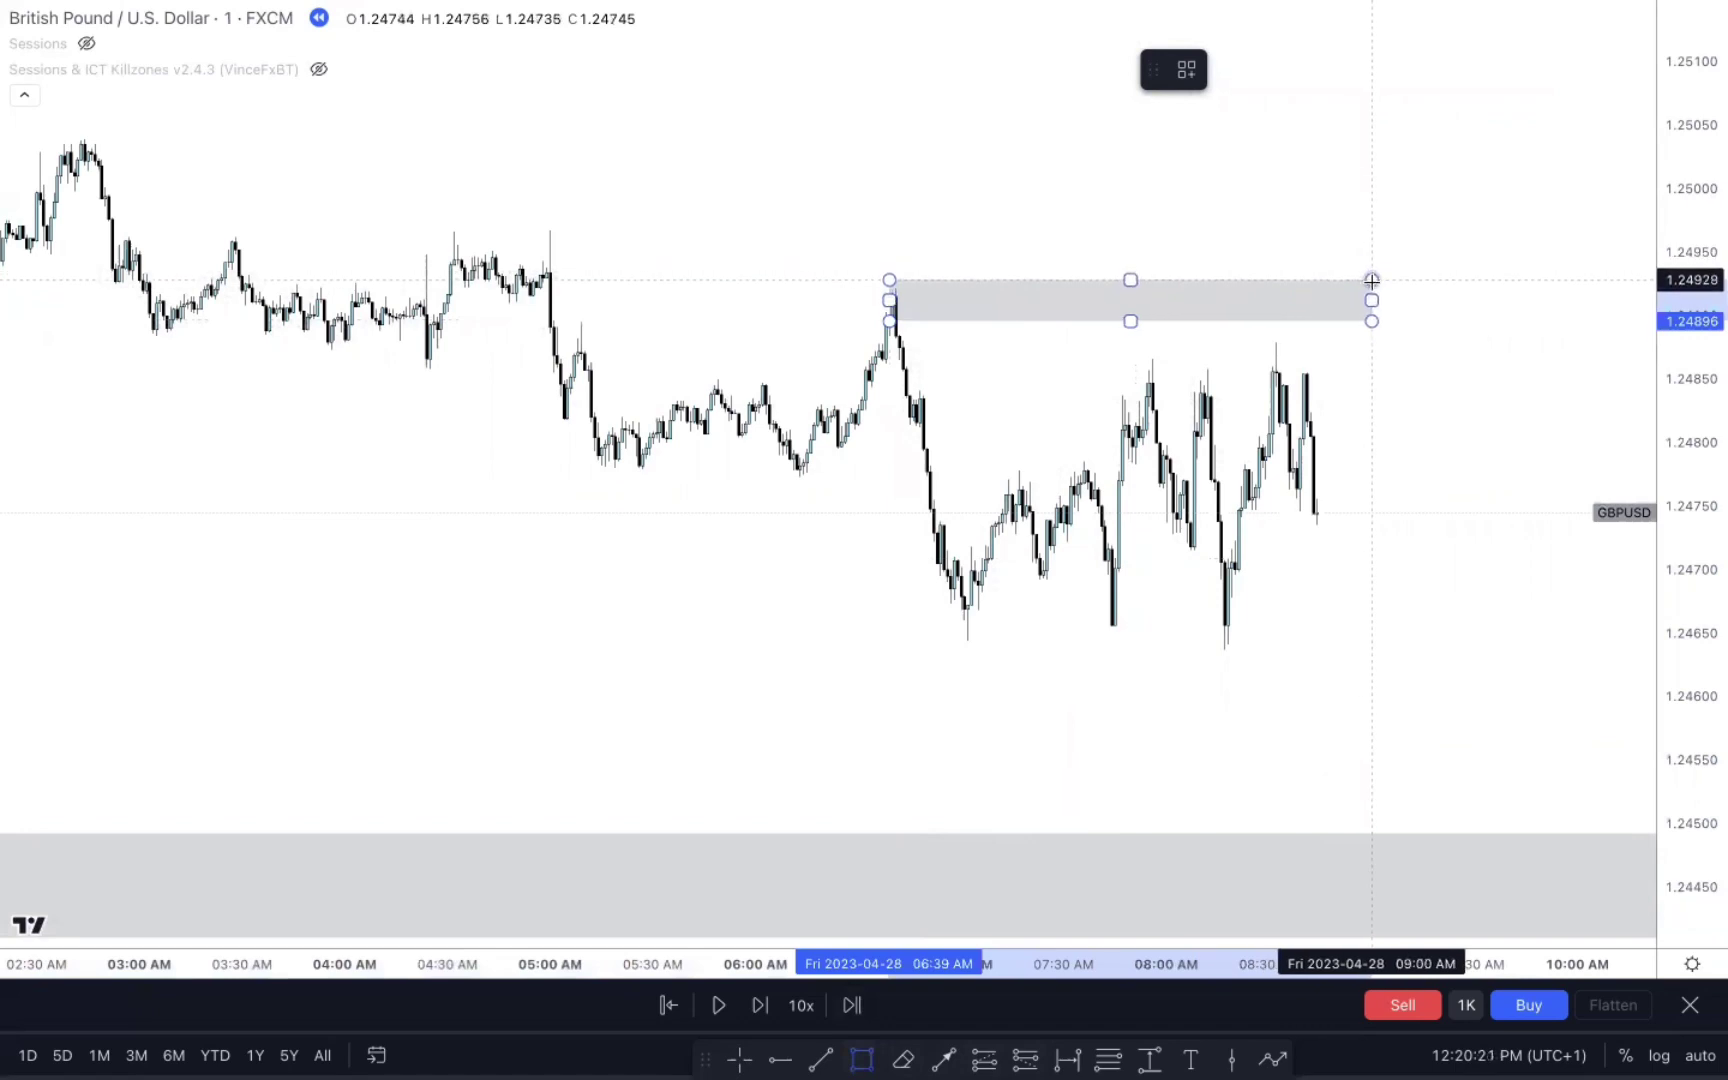
click(1376, 288)
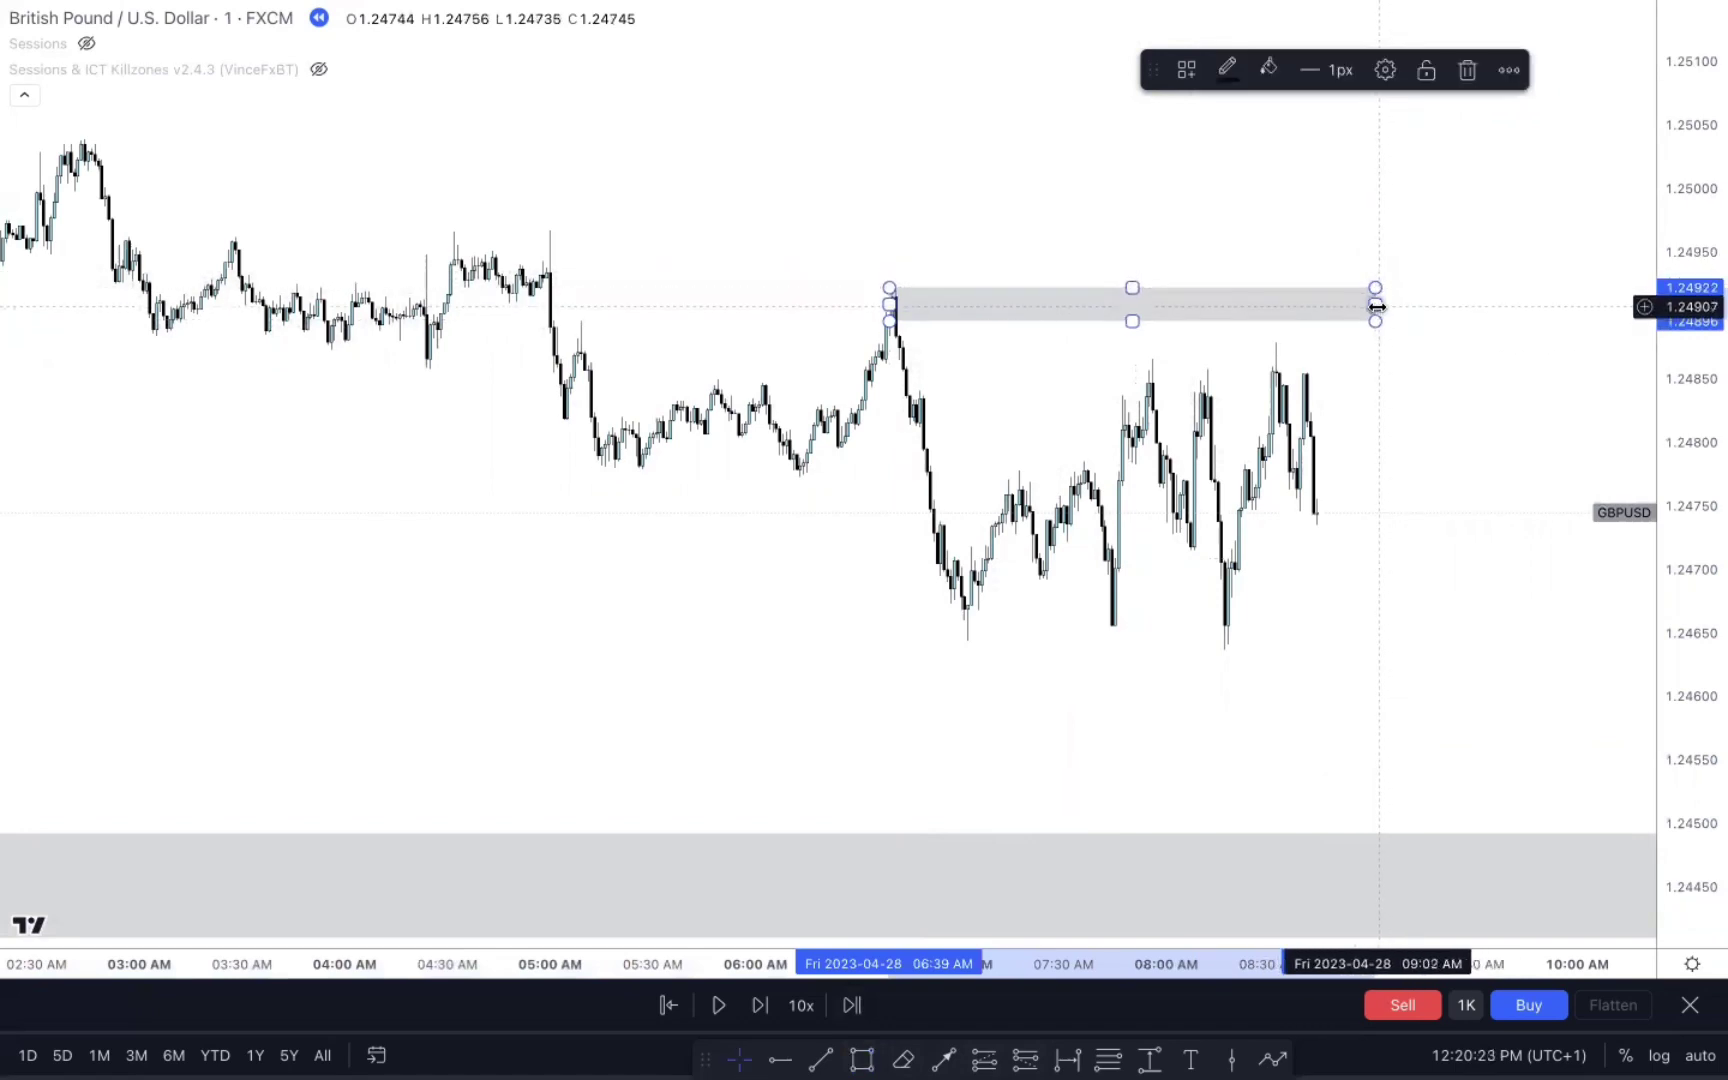
drag(1376, 304, 1420, 304)
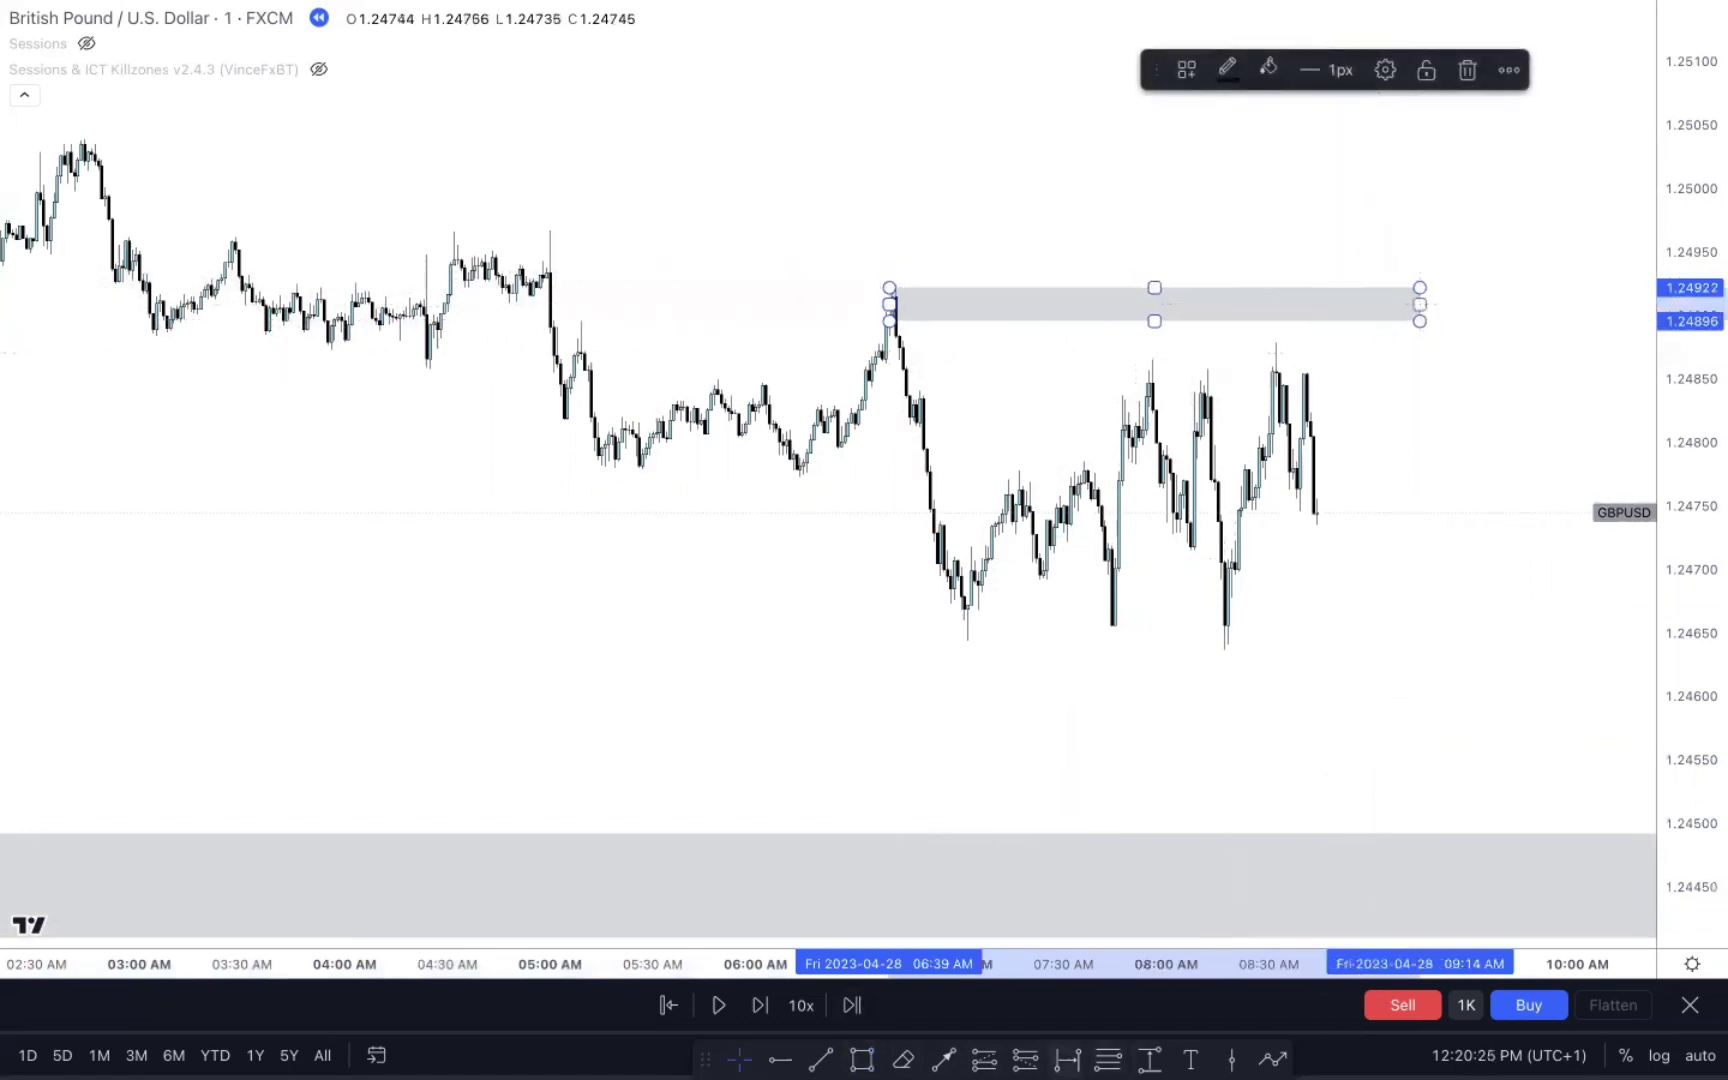
click(1025, 1058)
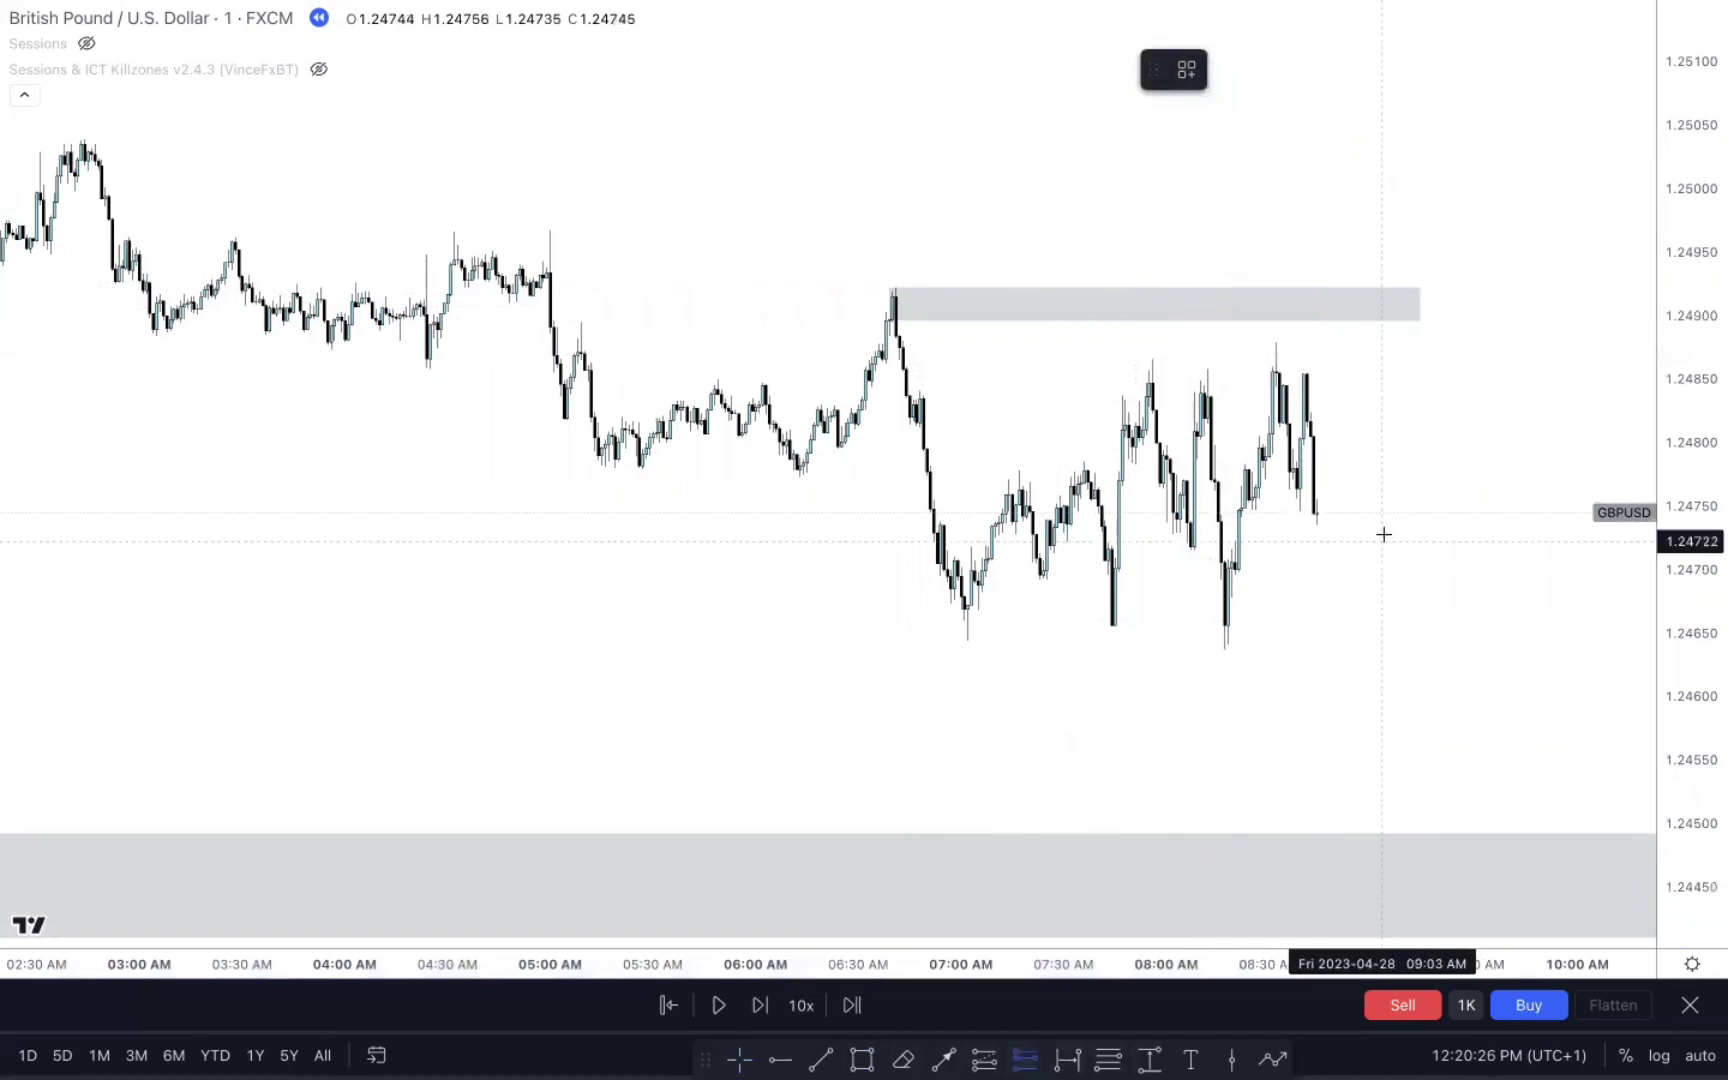
Place a short position entering at 1.24896, stop 1.24923, target near the lower zone at 1.2450.
click(1376, 321)
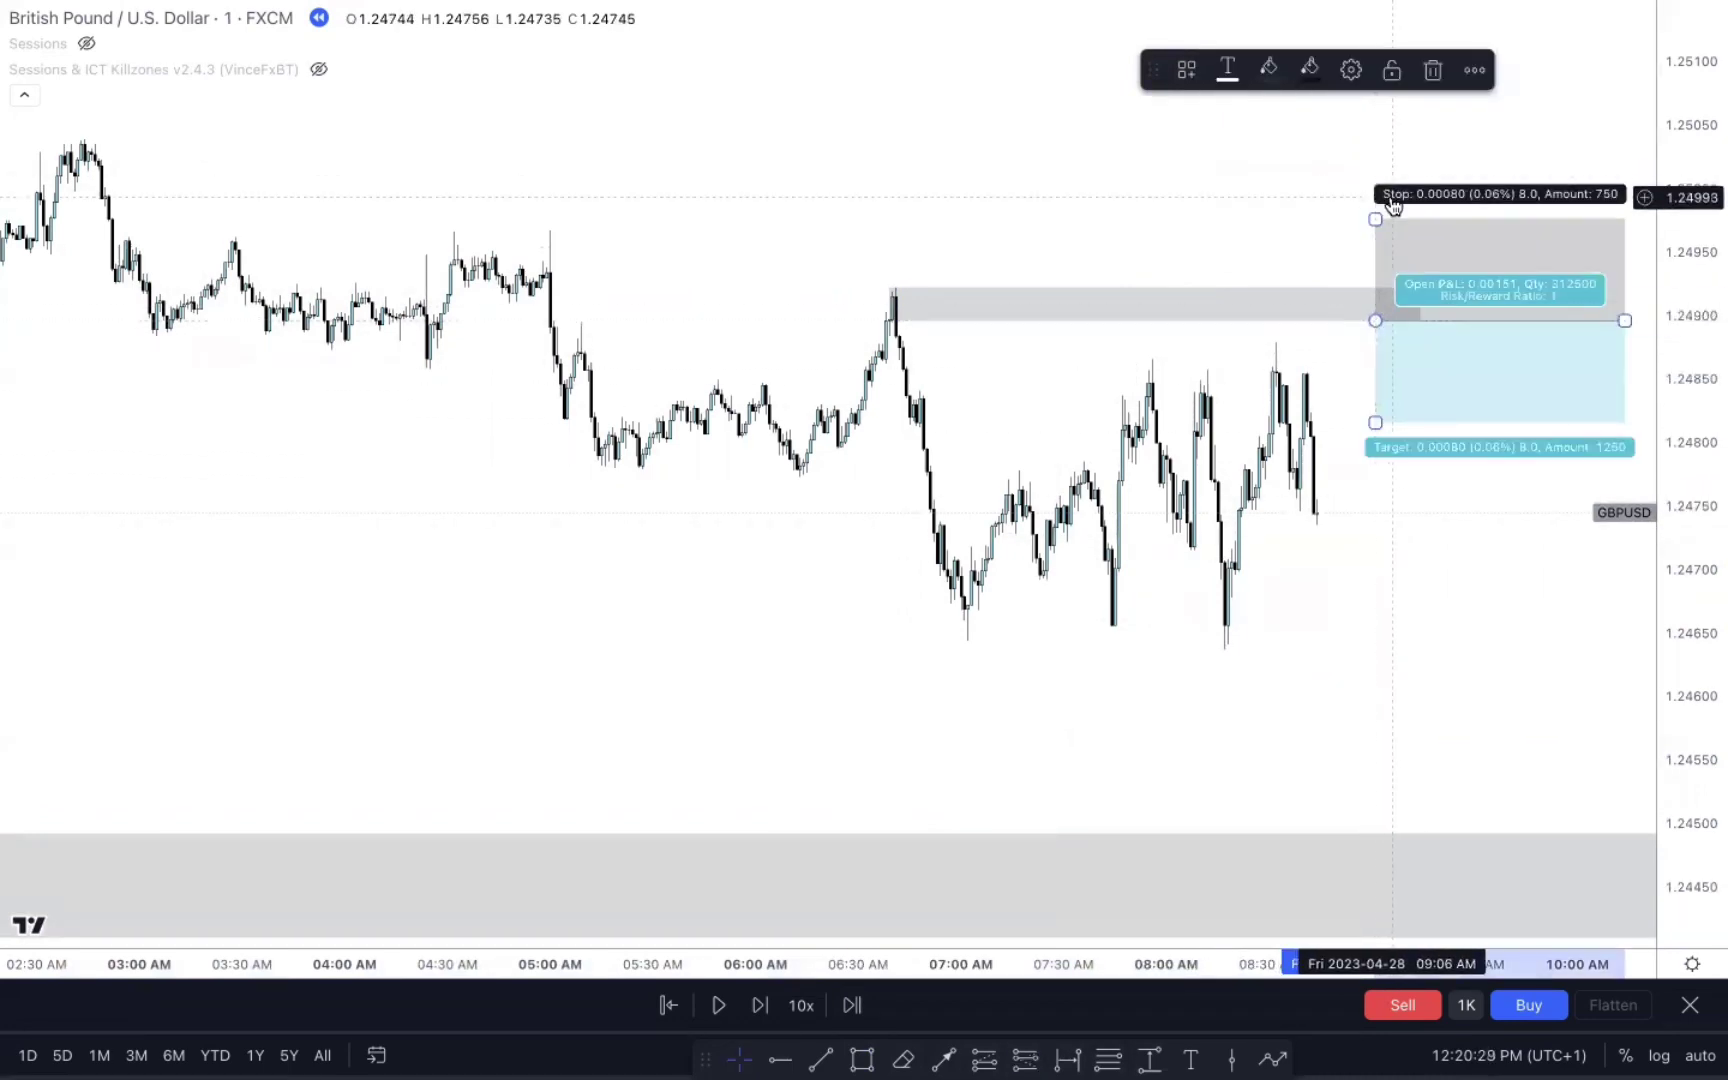
drag(1379, 214, 1364, 290)
drag(1375, 421, 1382, 831)
click(1146, 706)
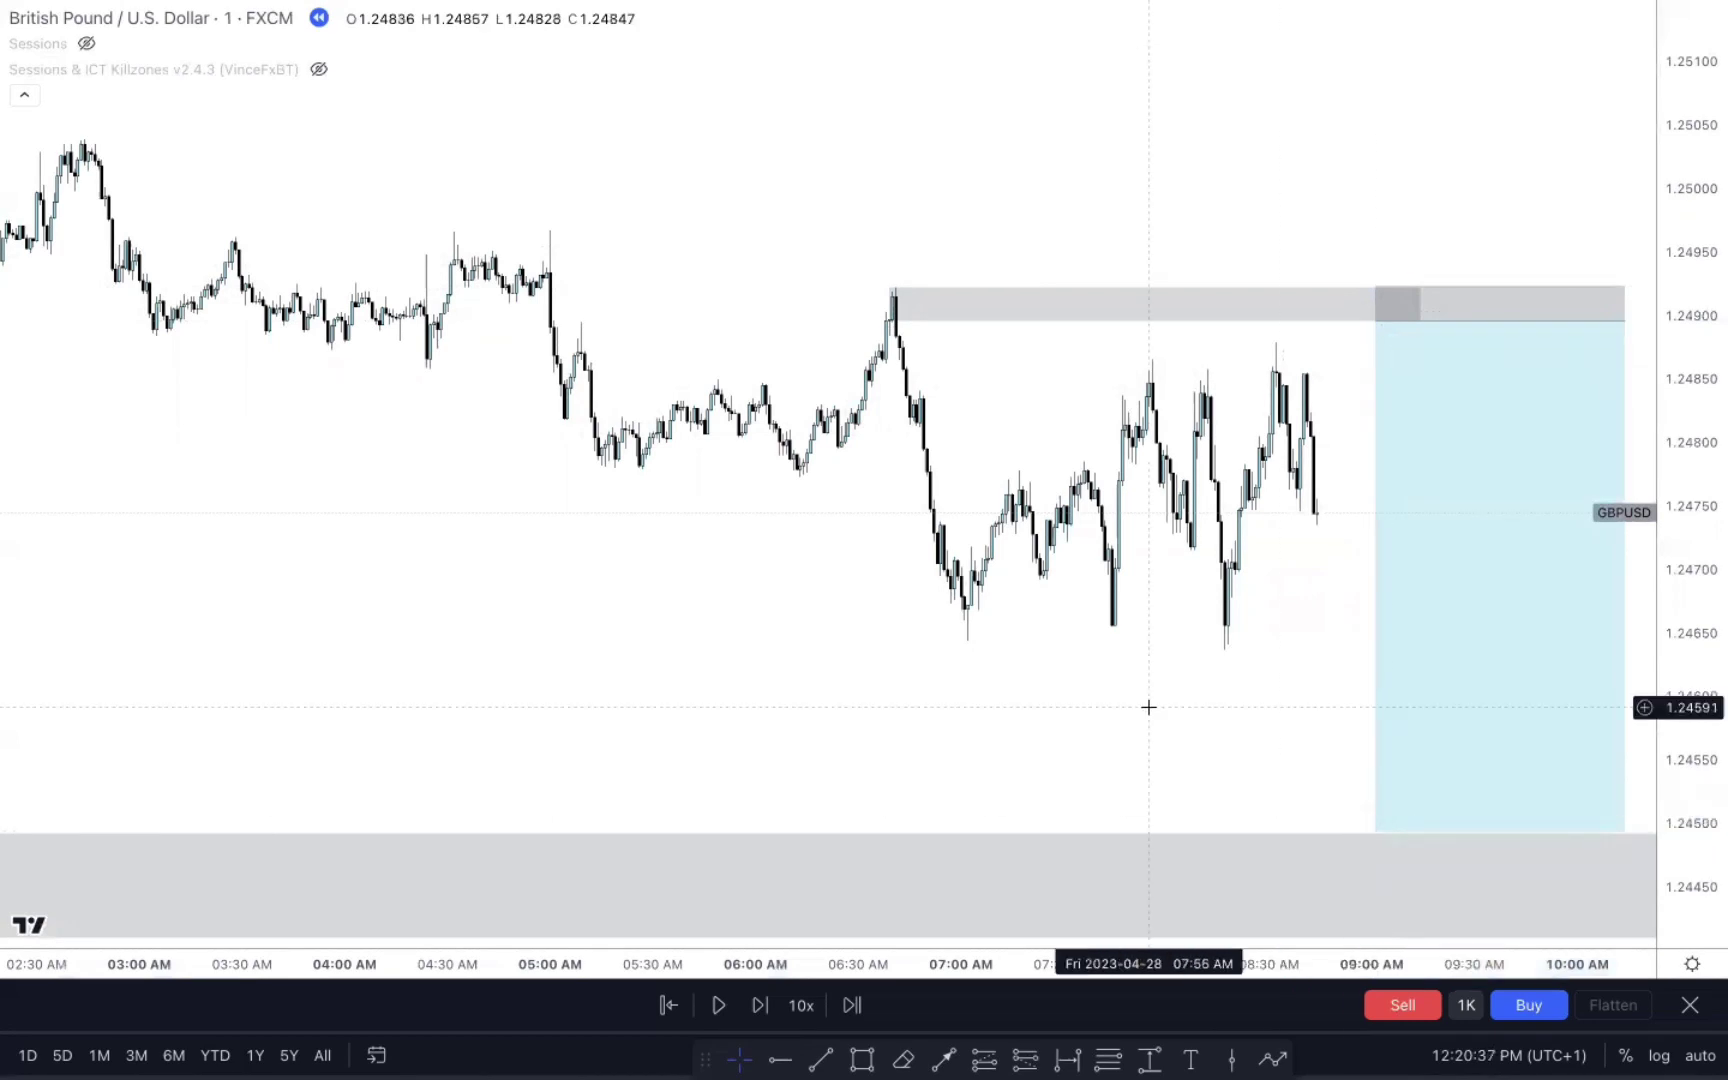
Replay a few candles, then align the position box with the 09:00 spike candle.
scroll(1148, 707, right, 3)
scroll(1148, 707, right, 1)
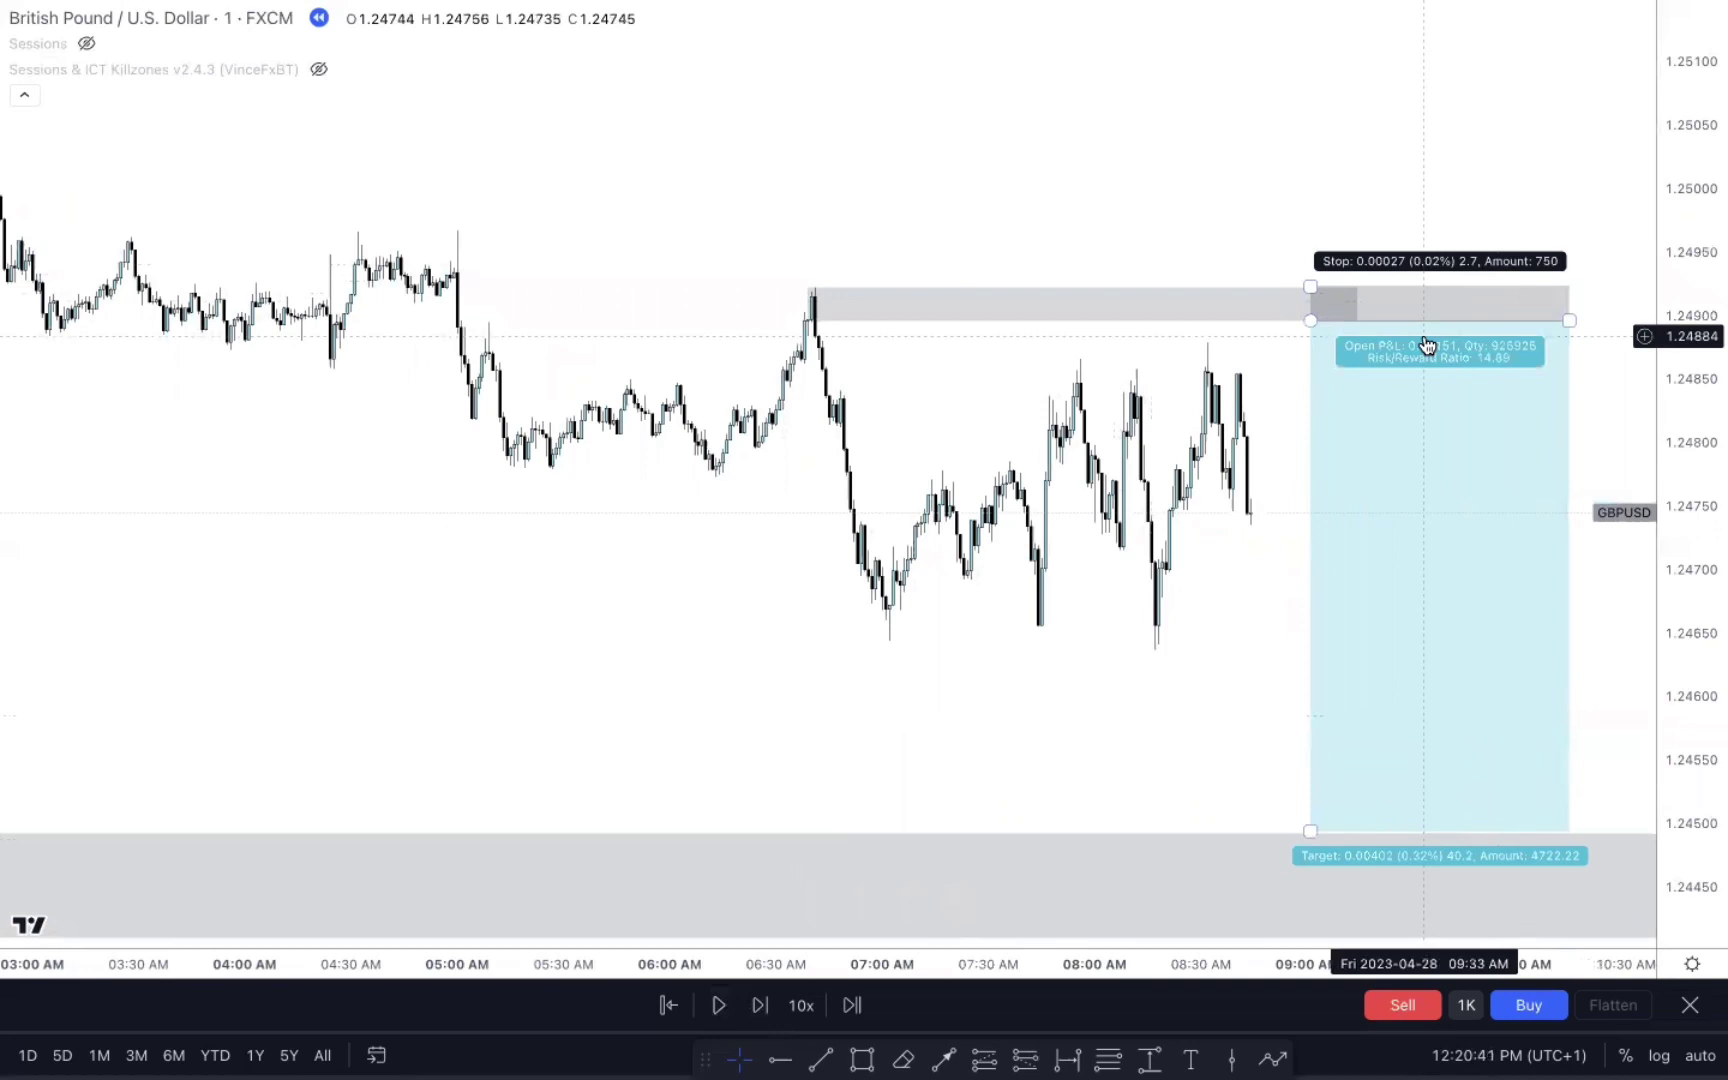
click(716, 1008)
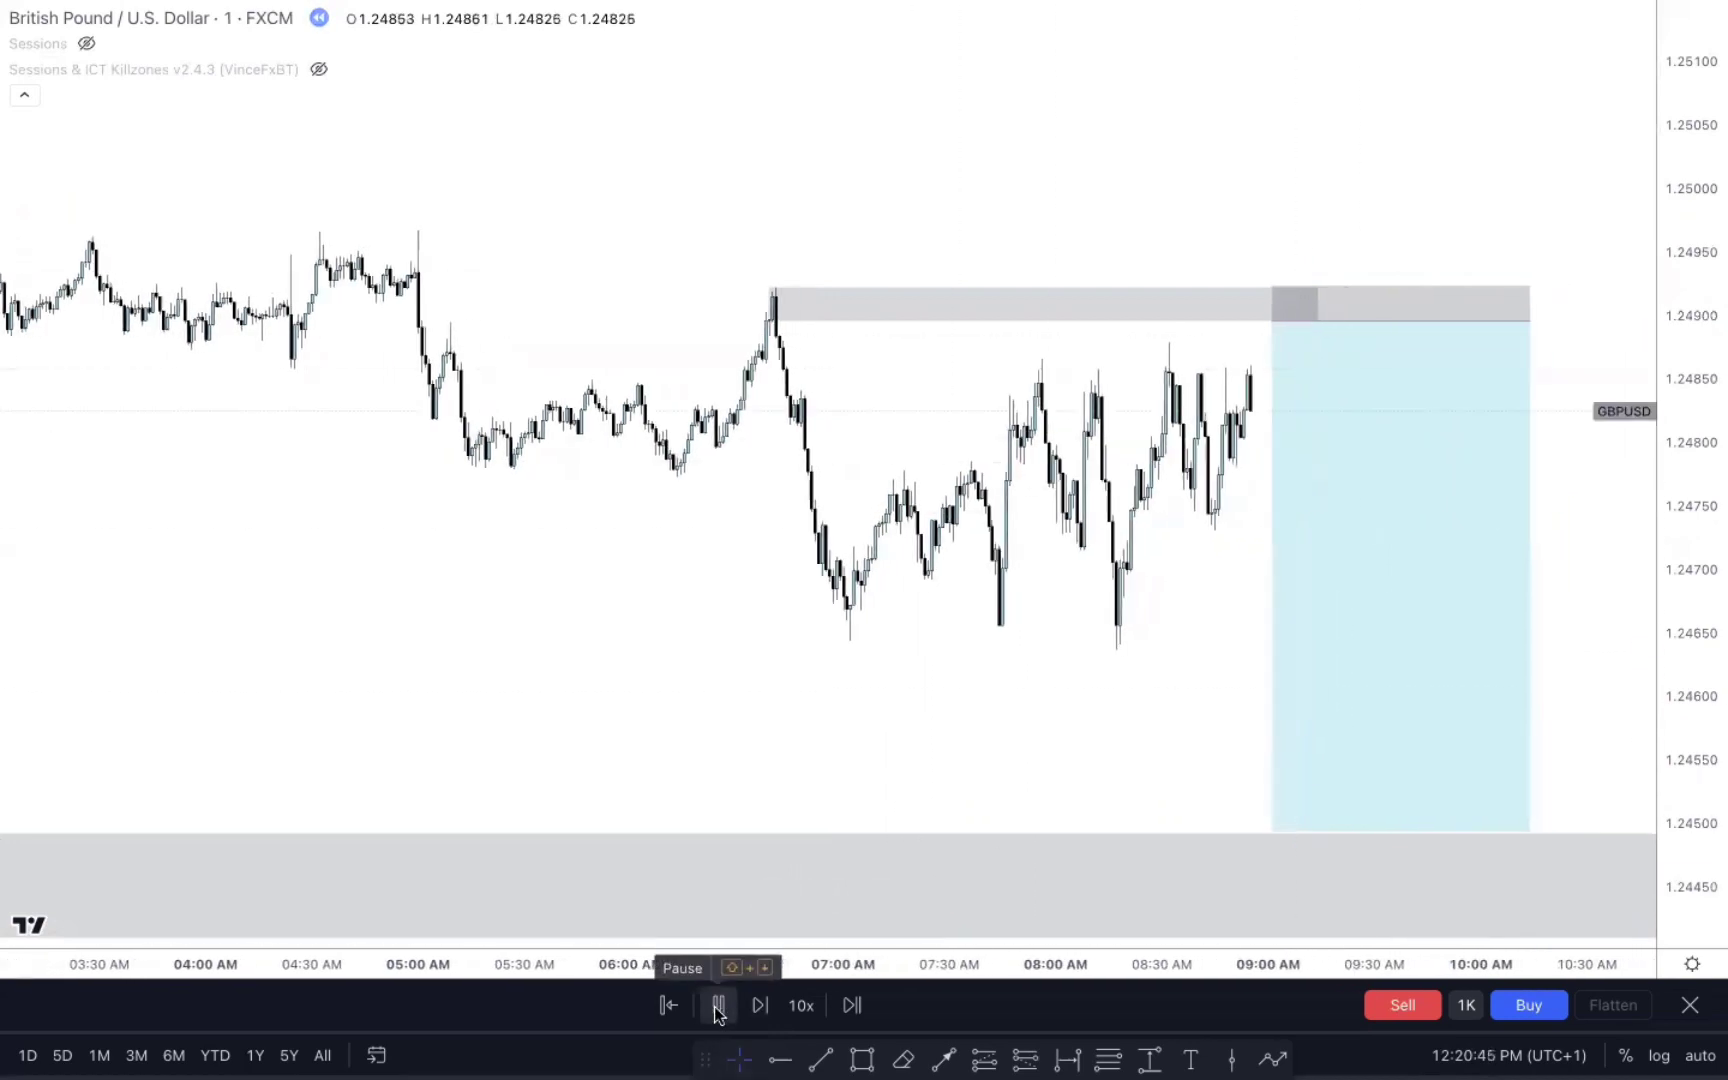
click(716, 1006)
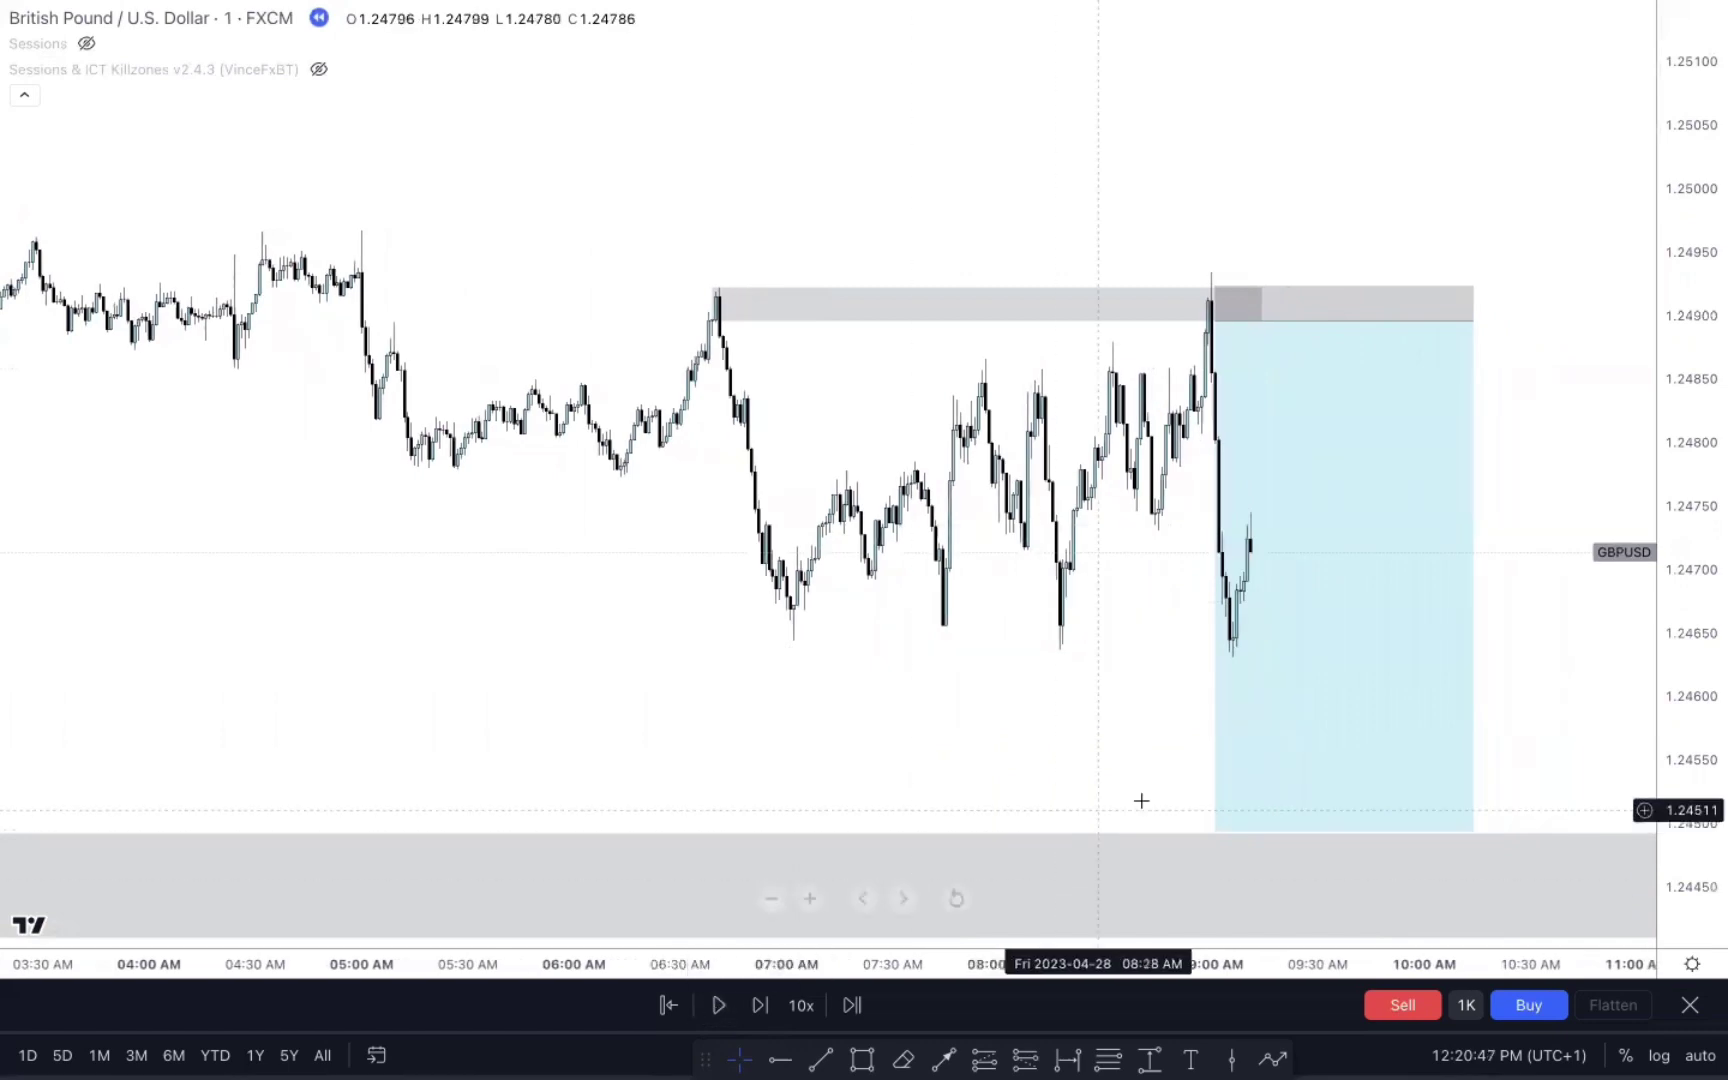
click(1304, 729)
drag(1304, 729, 1301, 738)
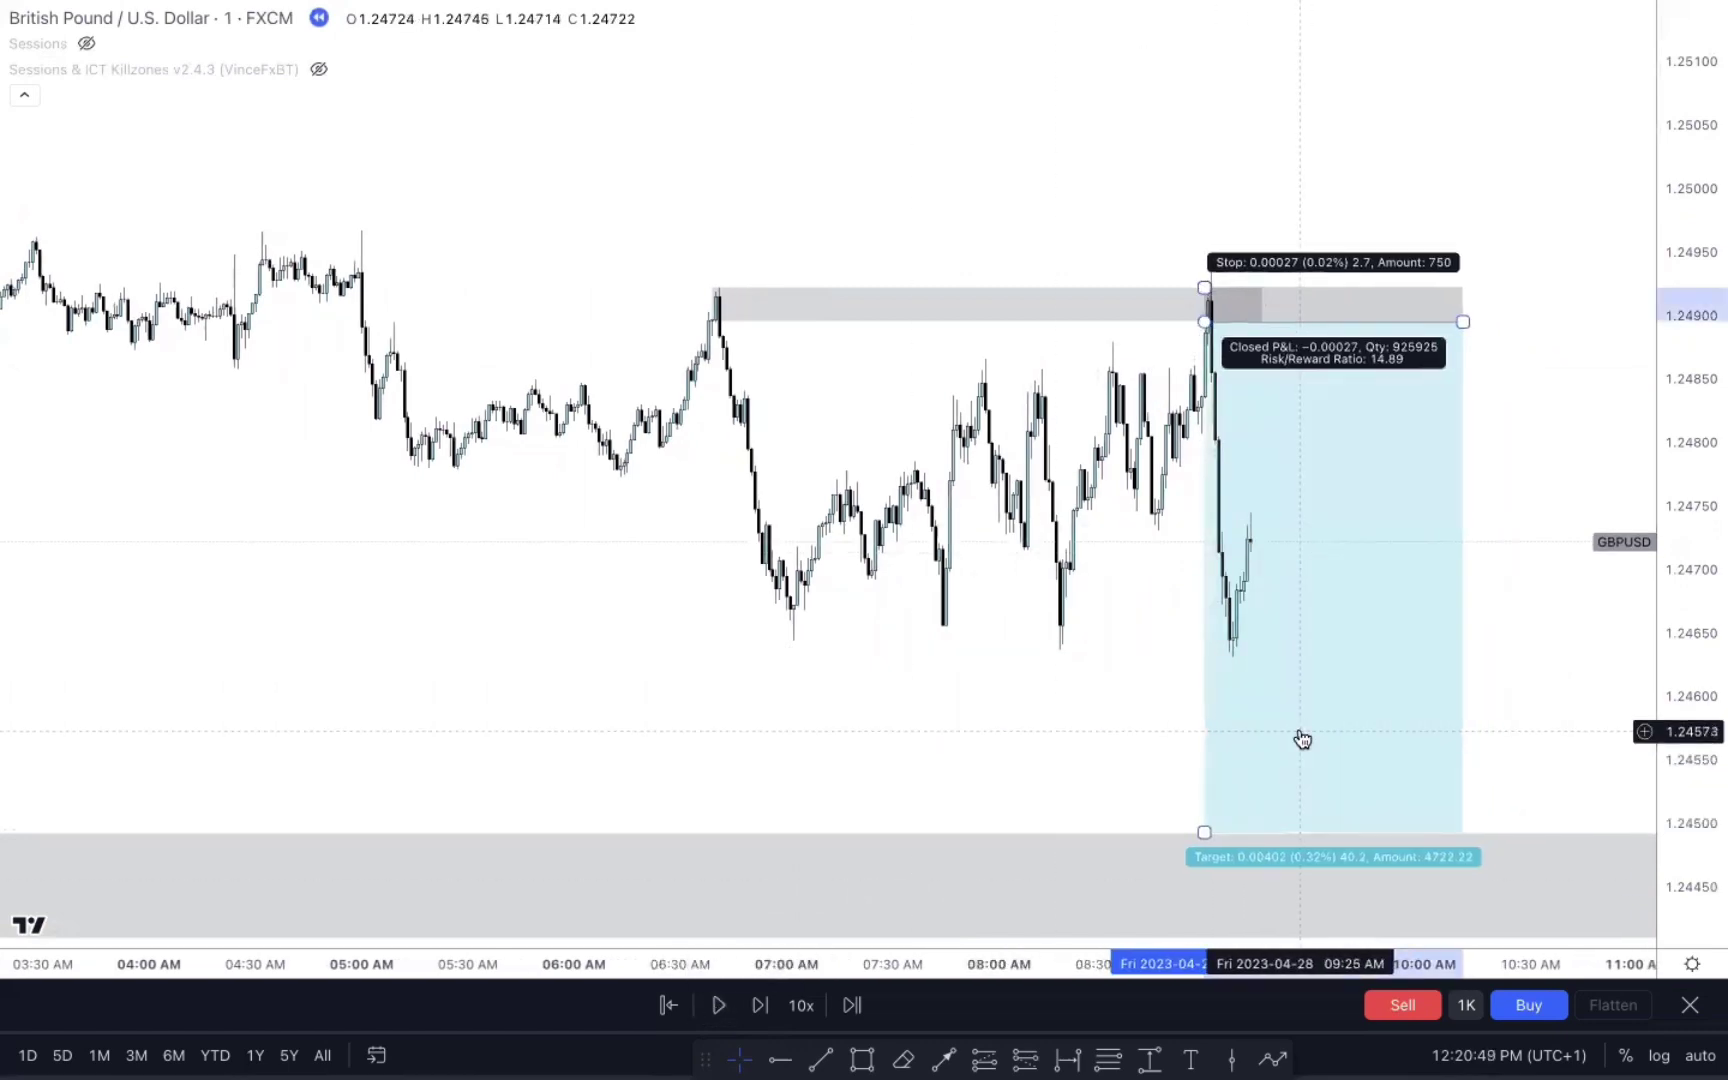
click(1084, 745)
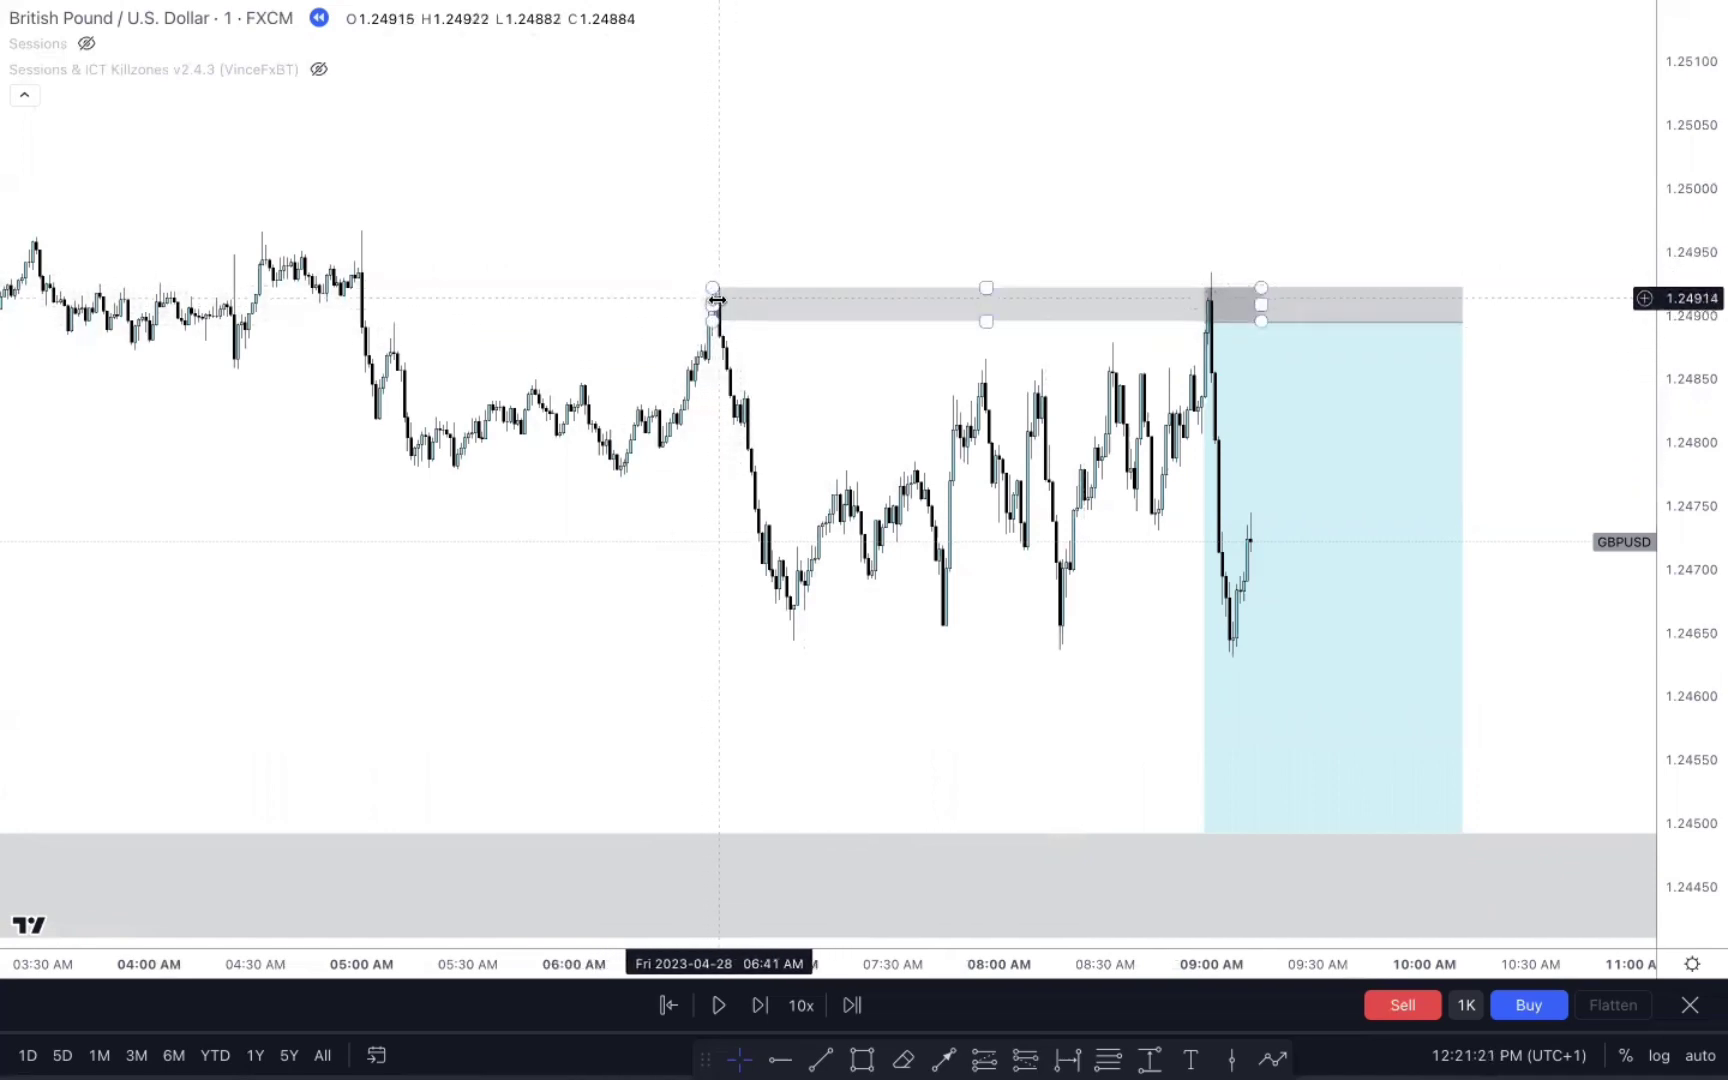
Draw a new grey supply zone at the 05:00 high.
click(861, 1058)
click(355, 278)
click(1300, 231)
drag(1300, 231, 1205, 231)
Move the position's stop and entry up to the new zone and delete the old supply zone.
click(1206, 289)
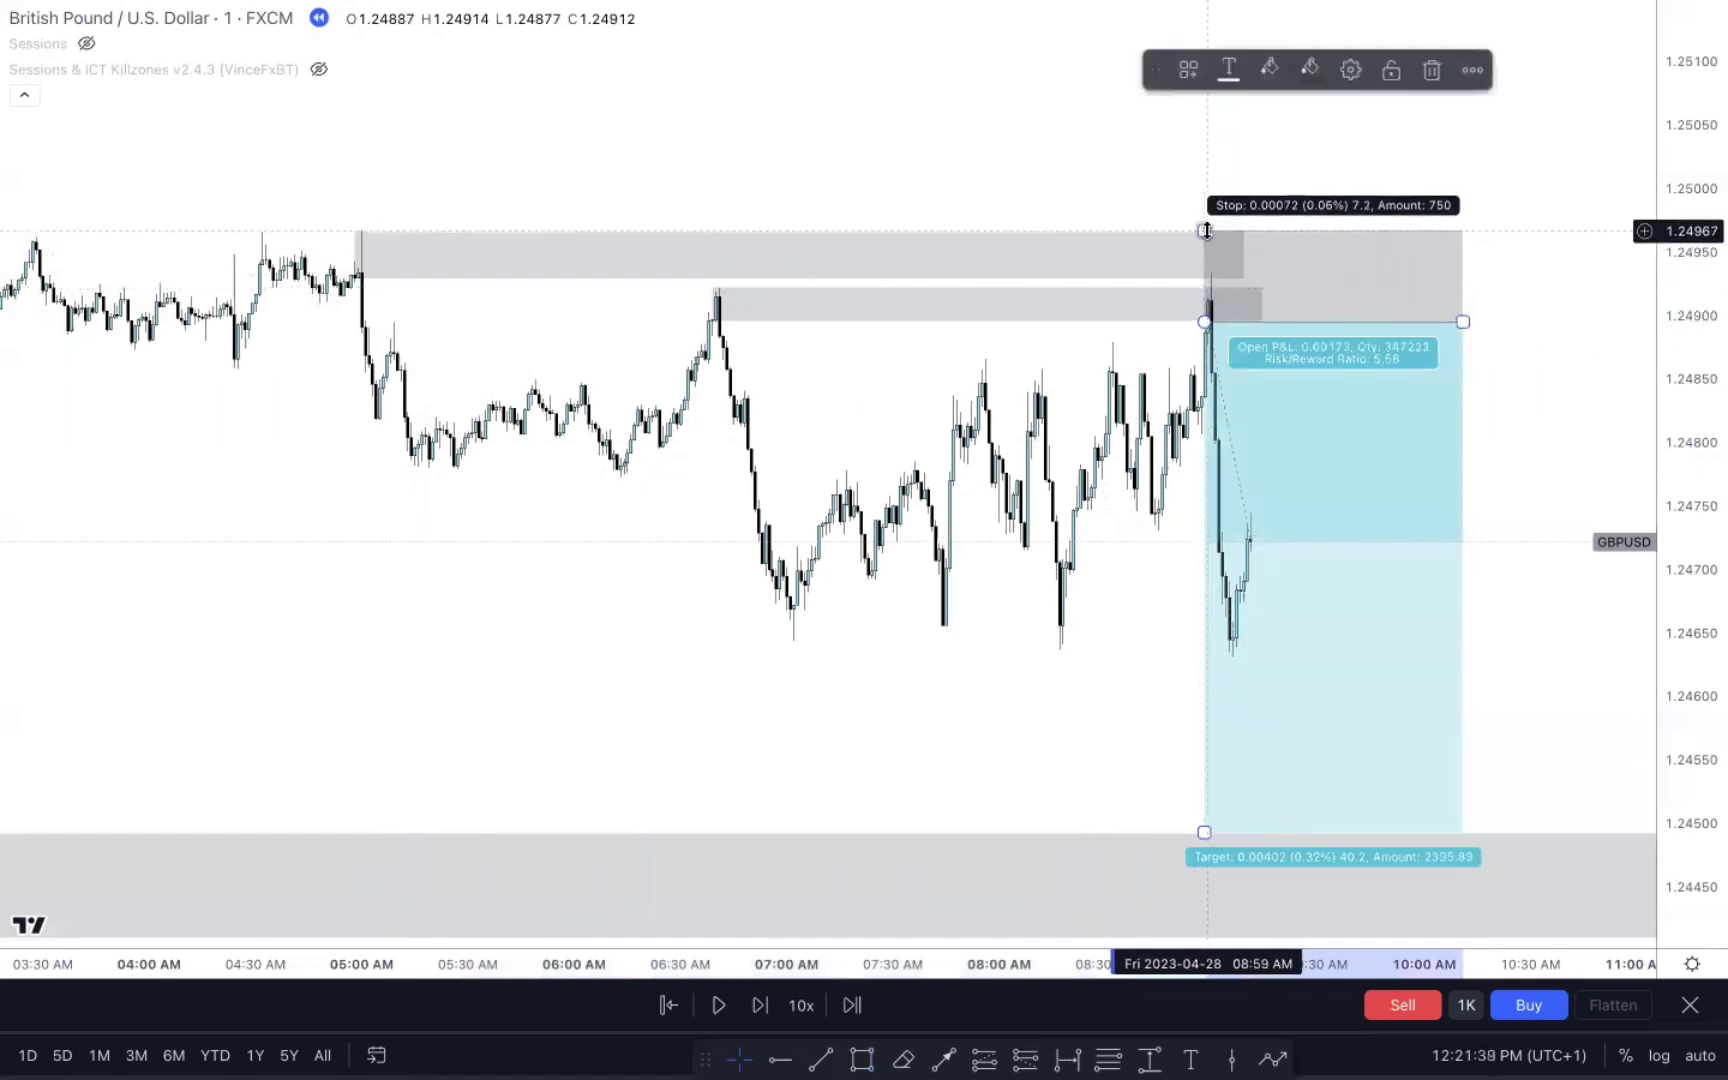
drag(1207, 322, 1203, 281)
click(1168, 294)
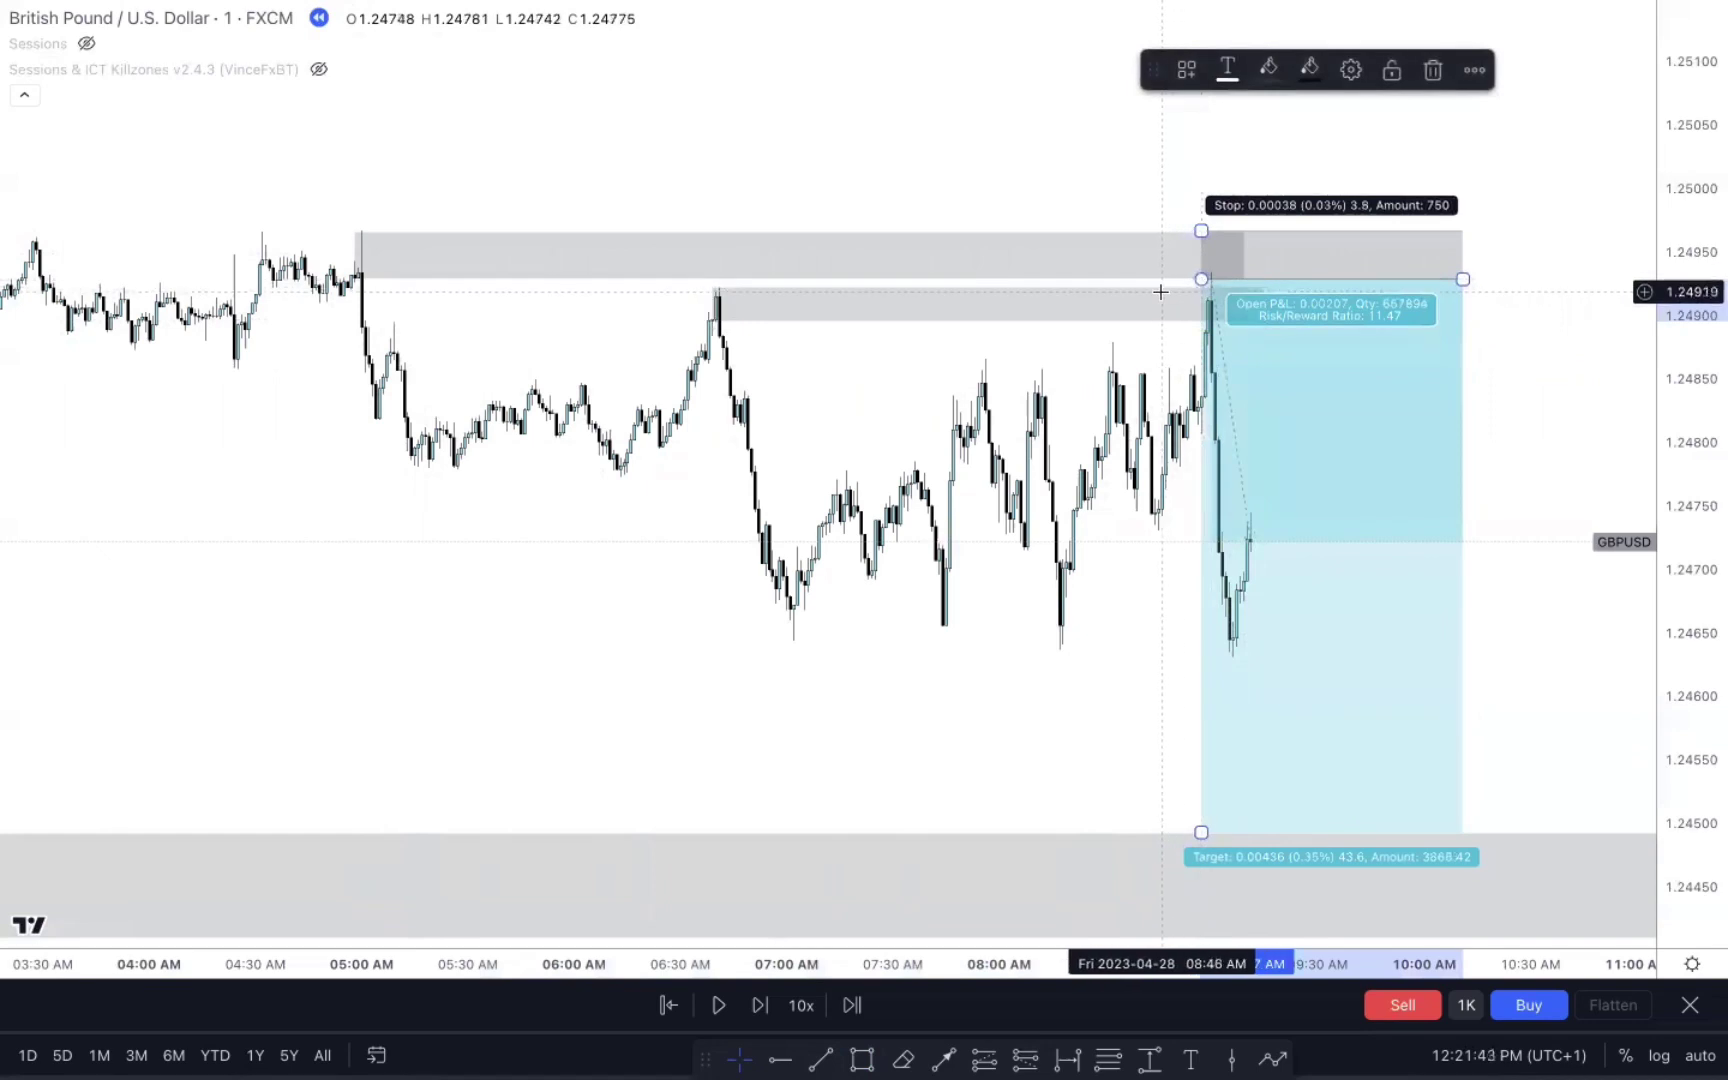
key(Delete)
click(1216, 276)
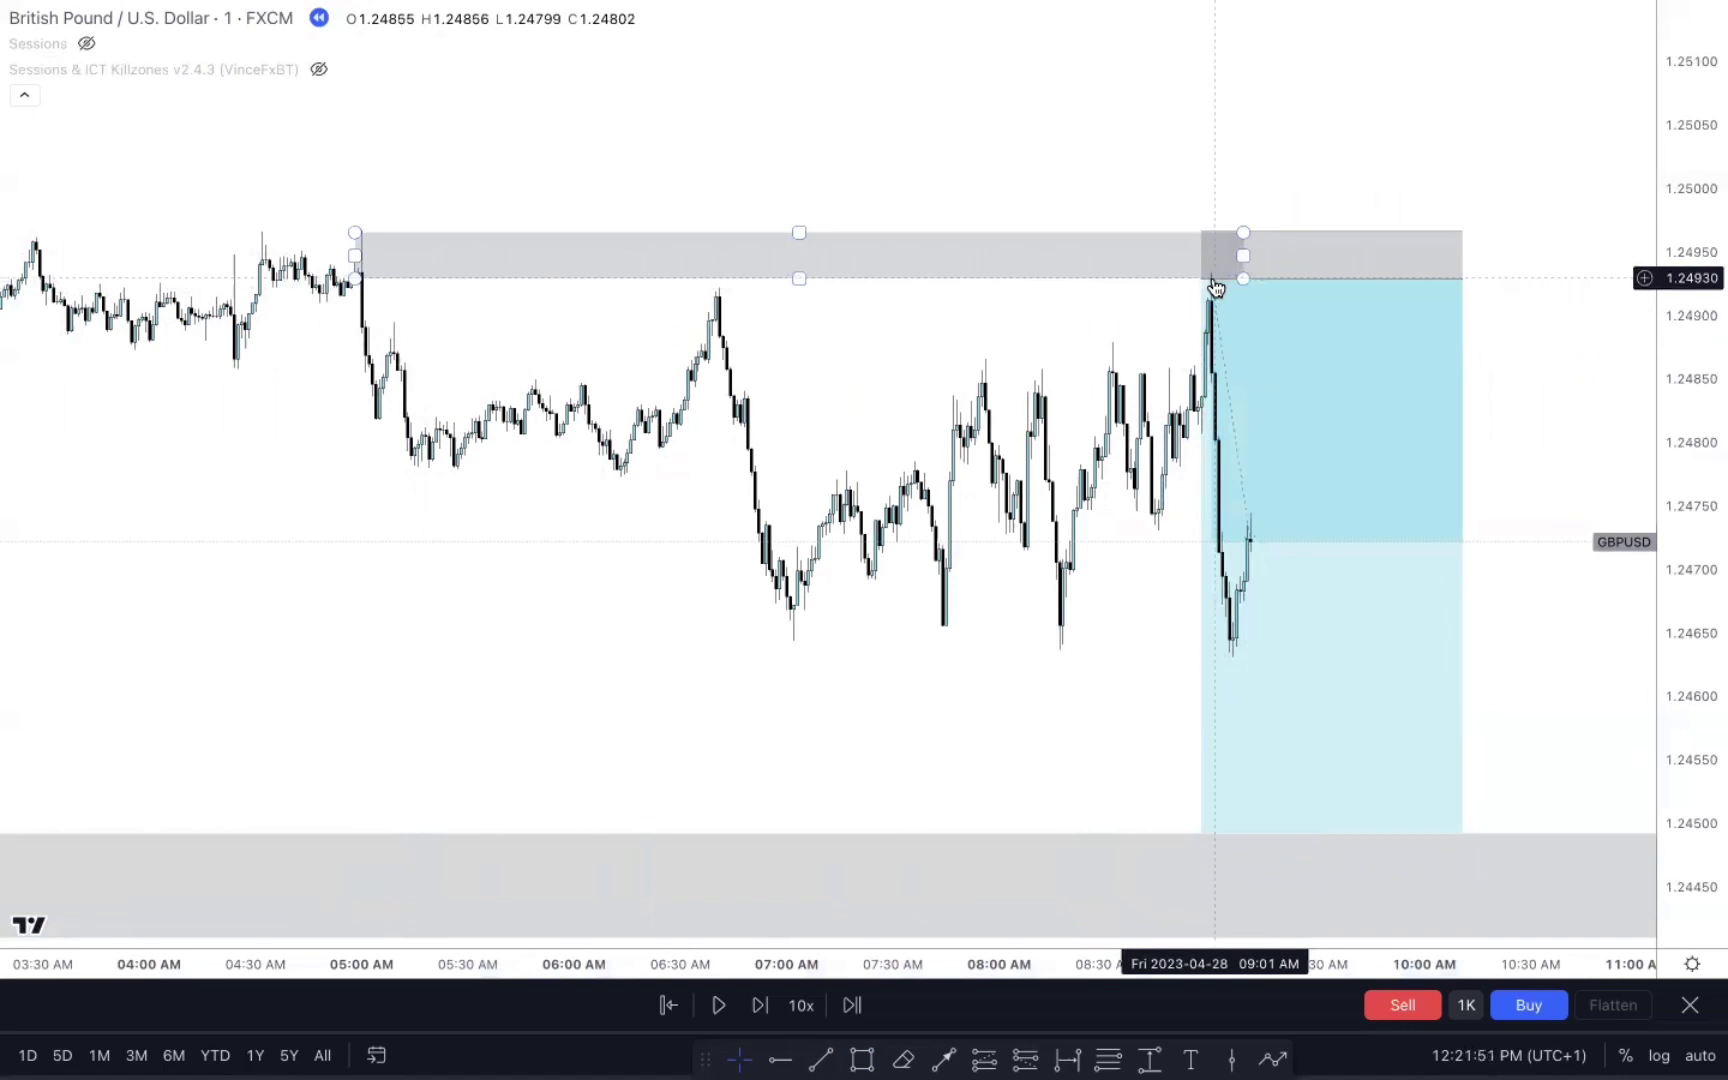
key(Escape)
Replay until the short hits its target, then start a line at the 09:10 high 1.24745.
click(722, 1007)
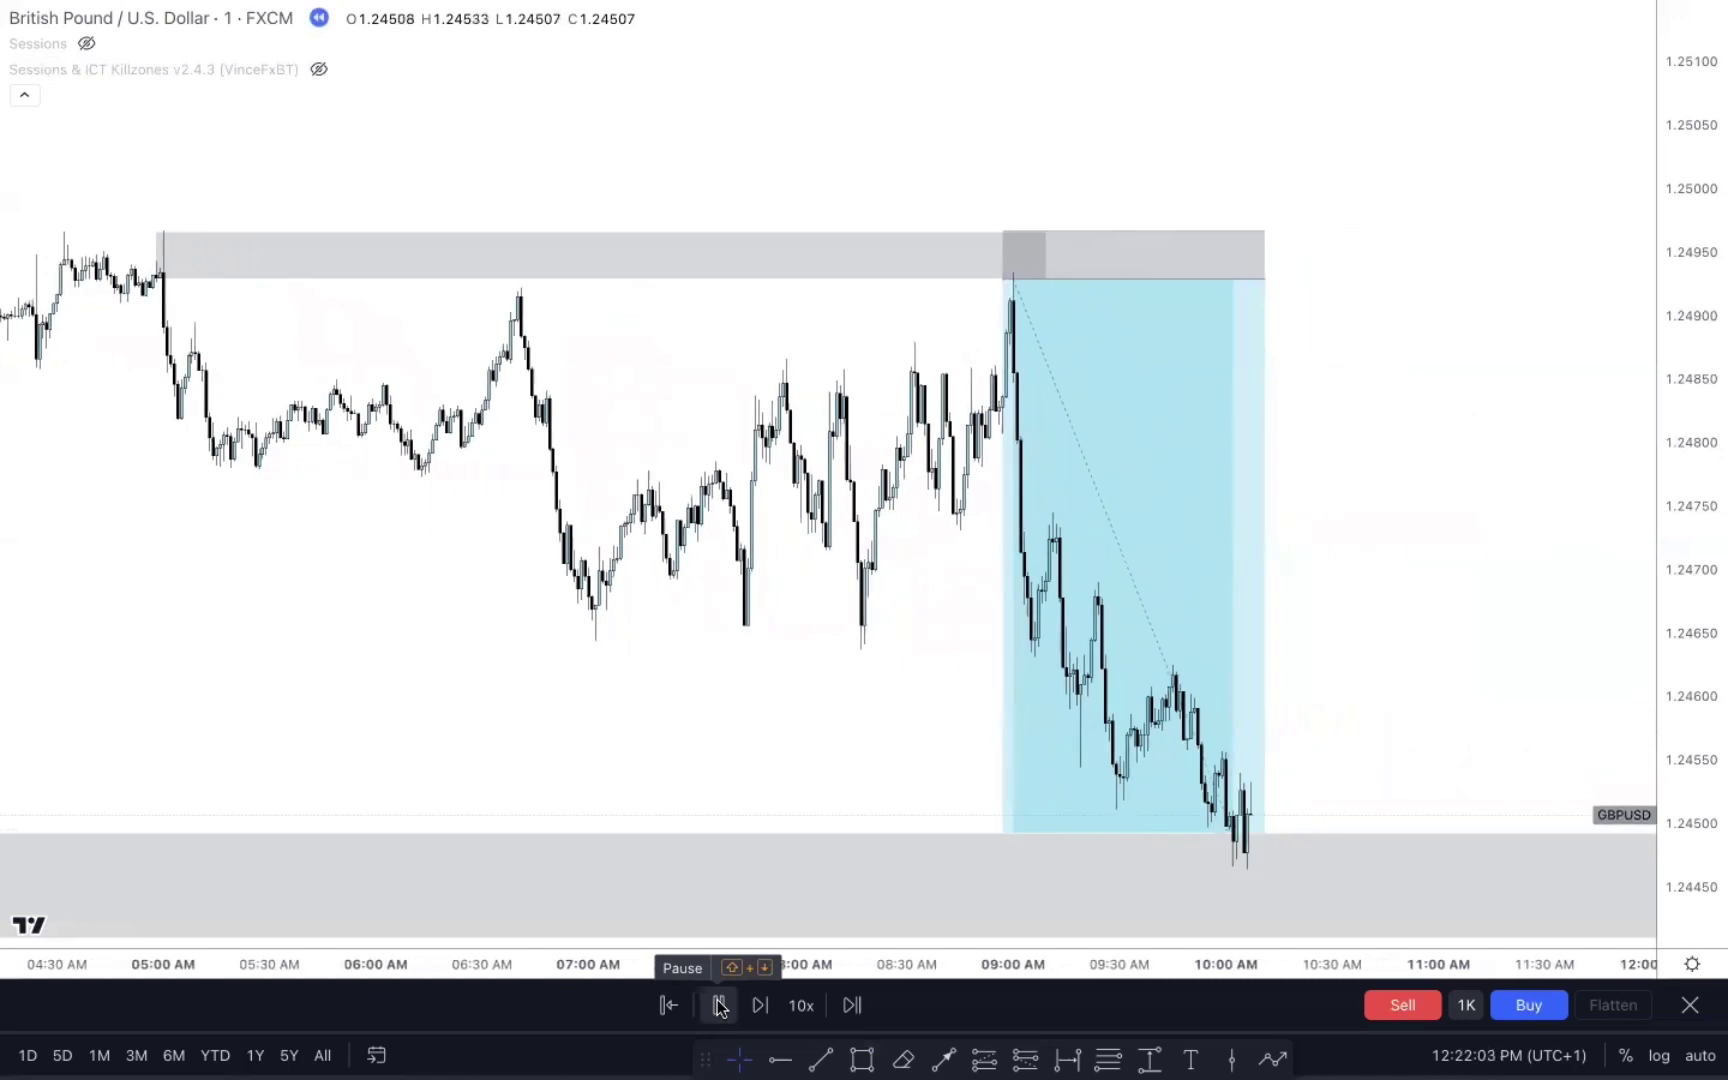
click(719, 1005)
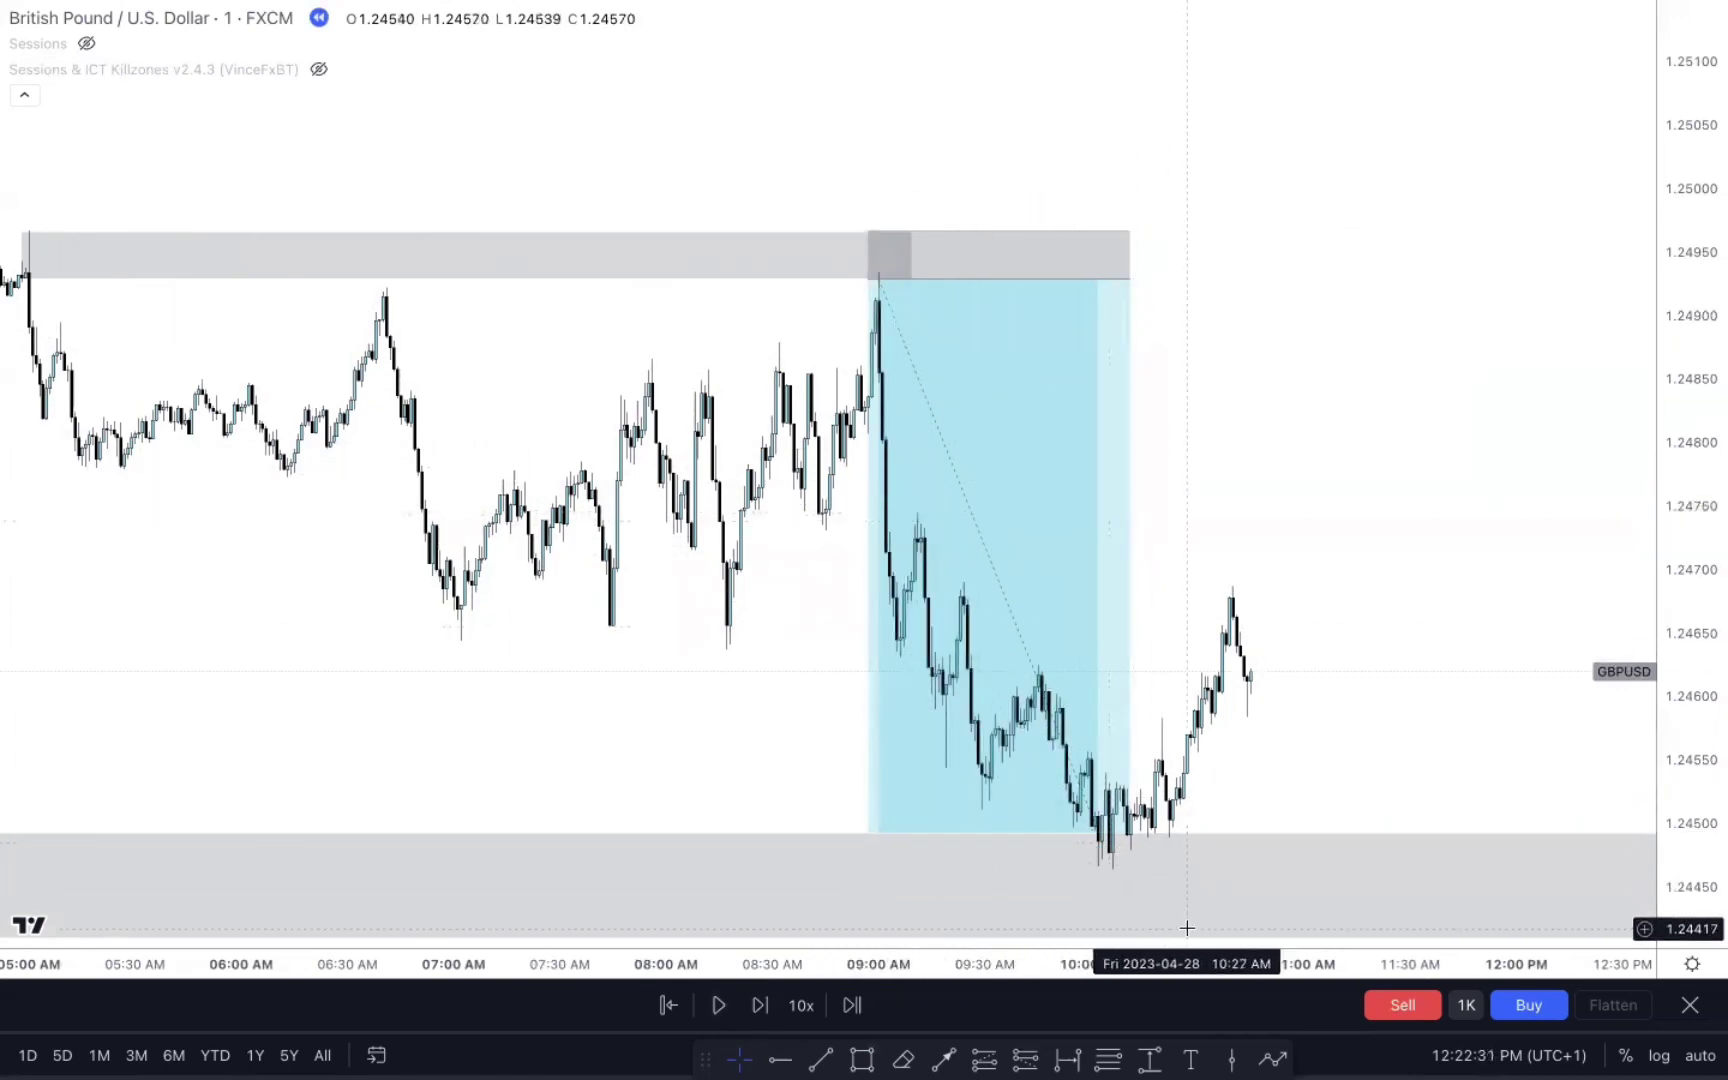
click(820, 1058)
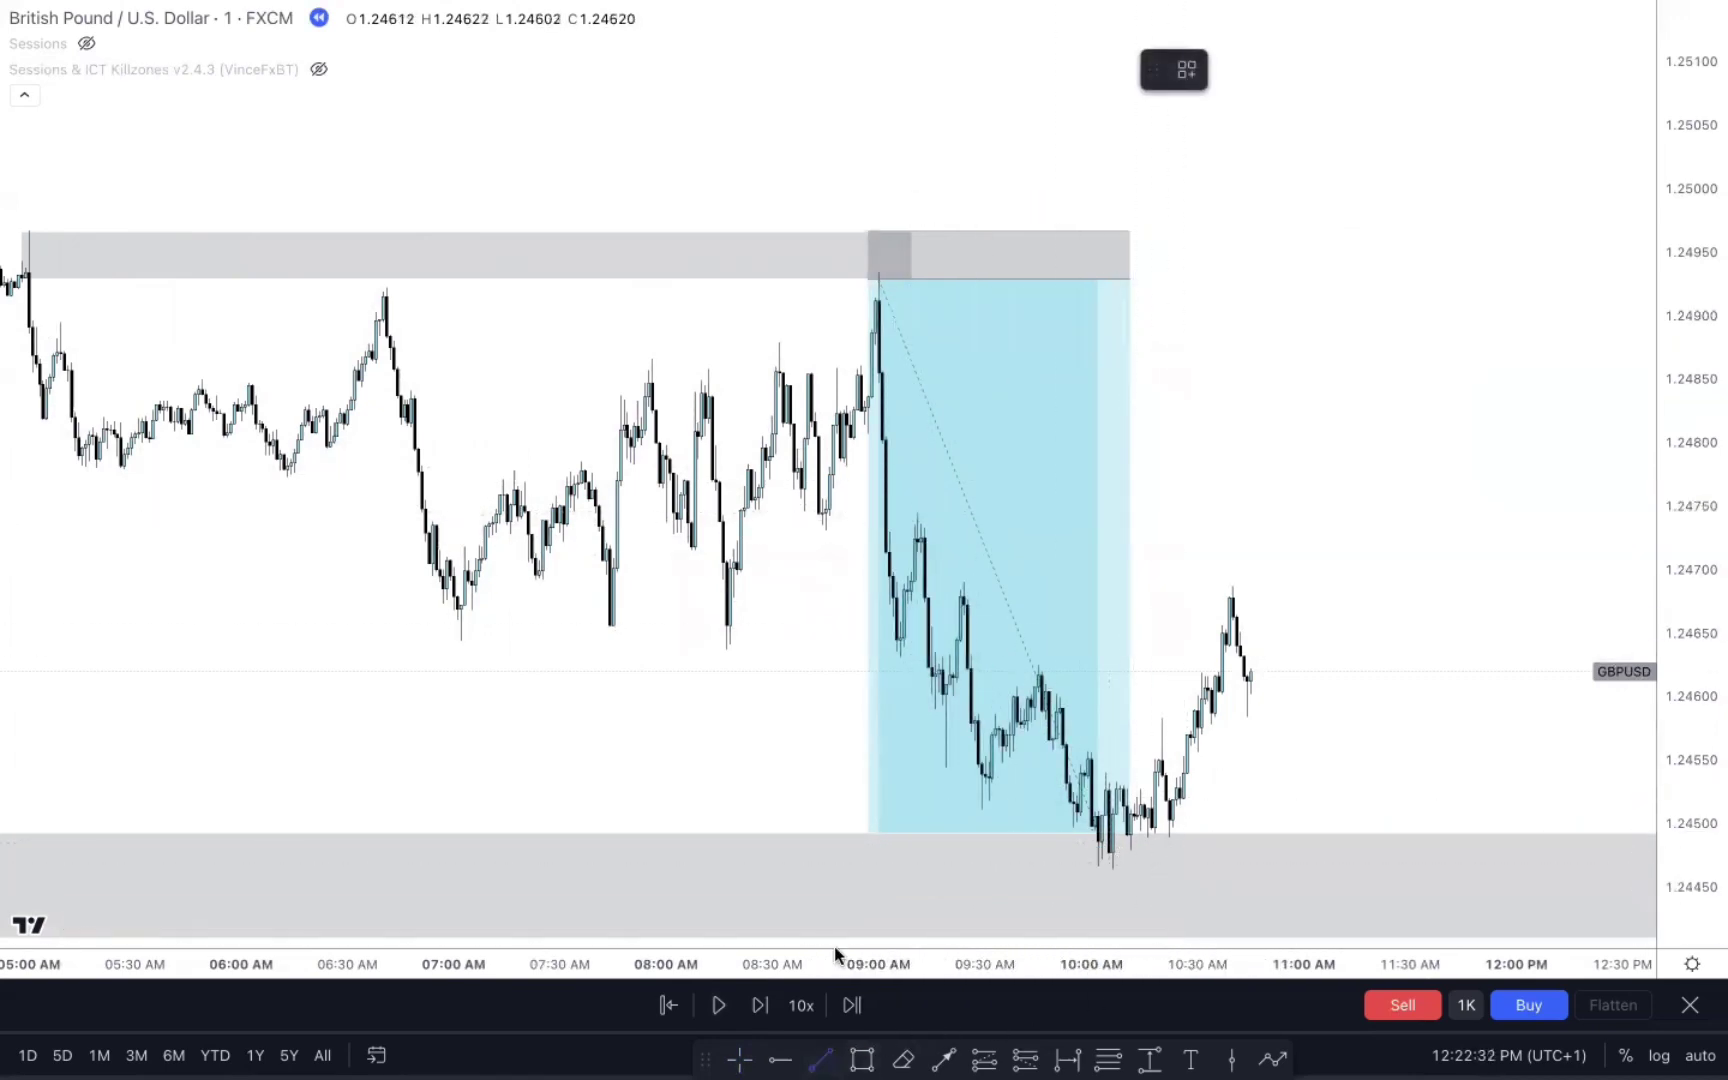
click(913, 511)
Finish the horizontal line at 1.24745 and replay a few more candles.
click(1268, 512)
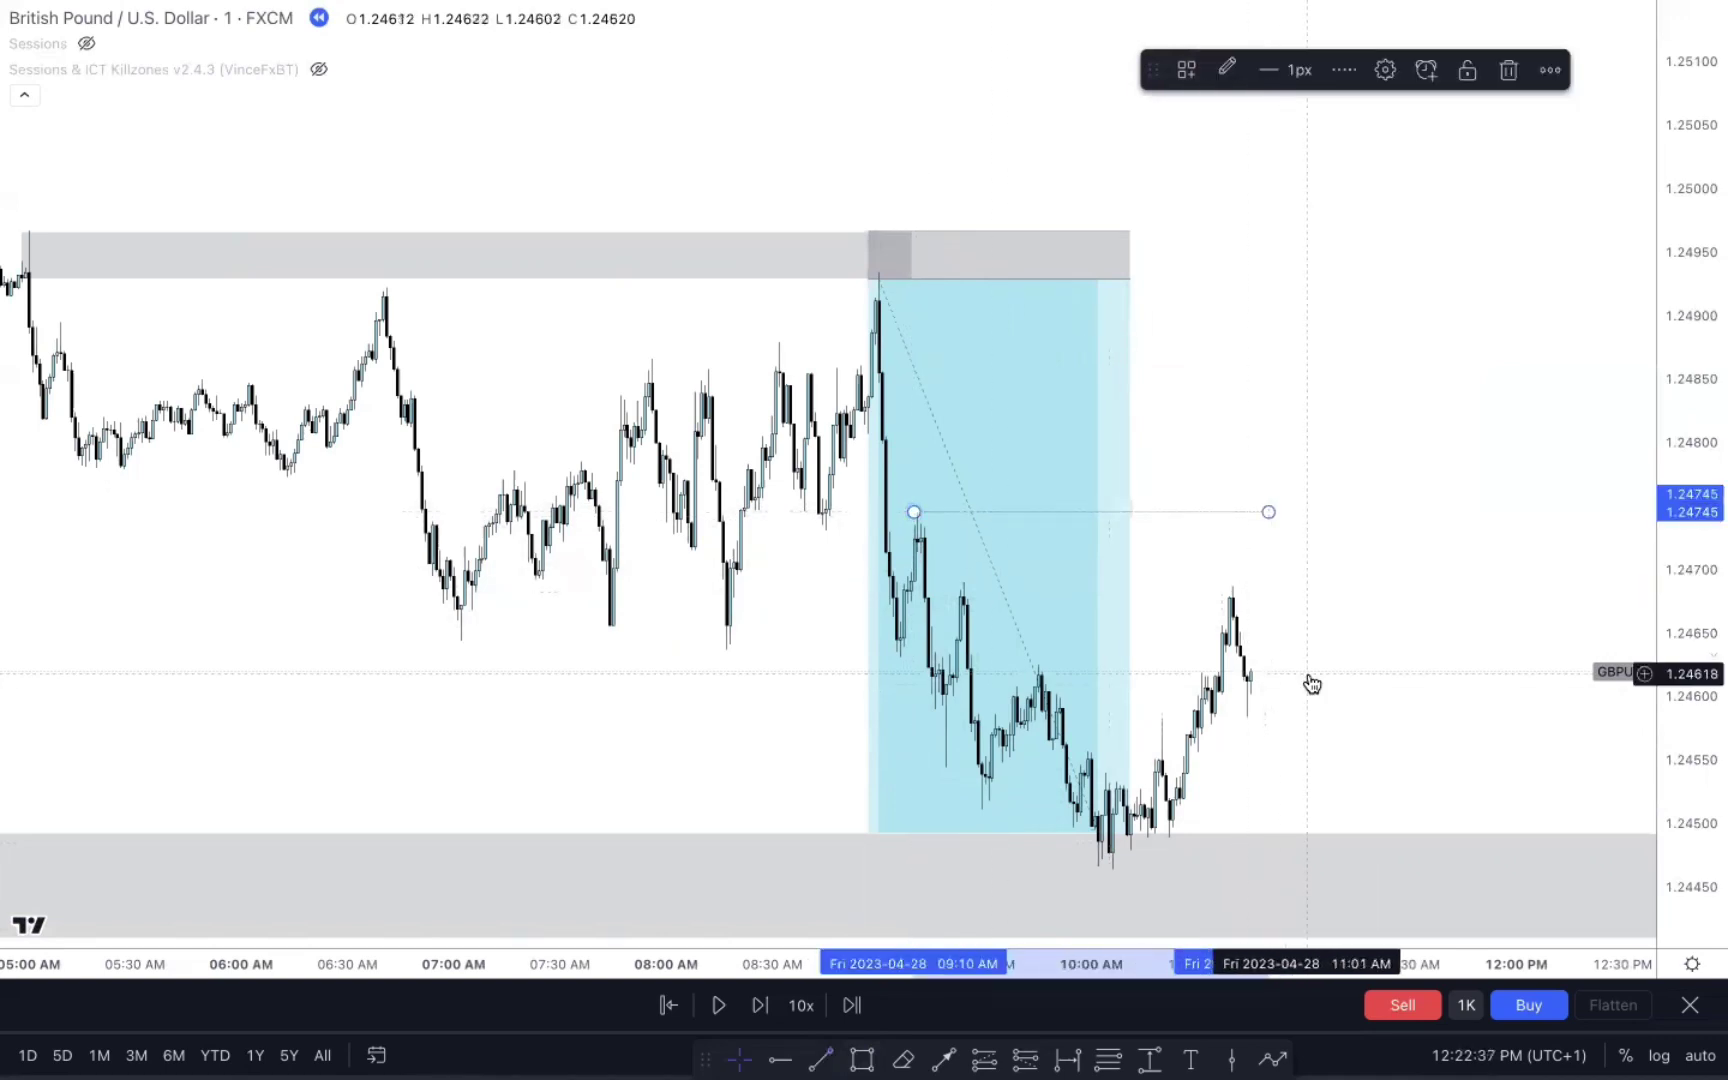
click(1309, 683)
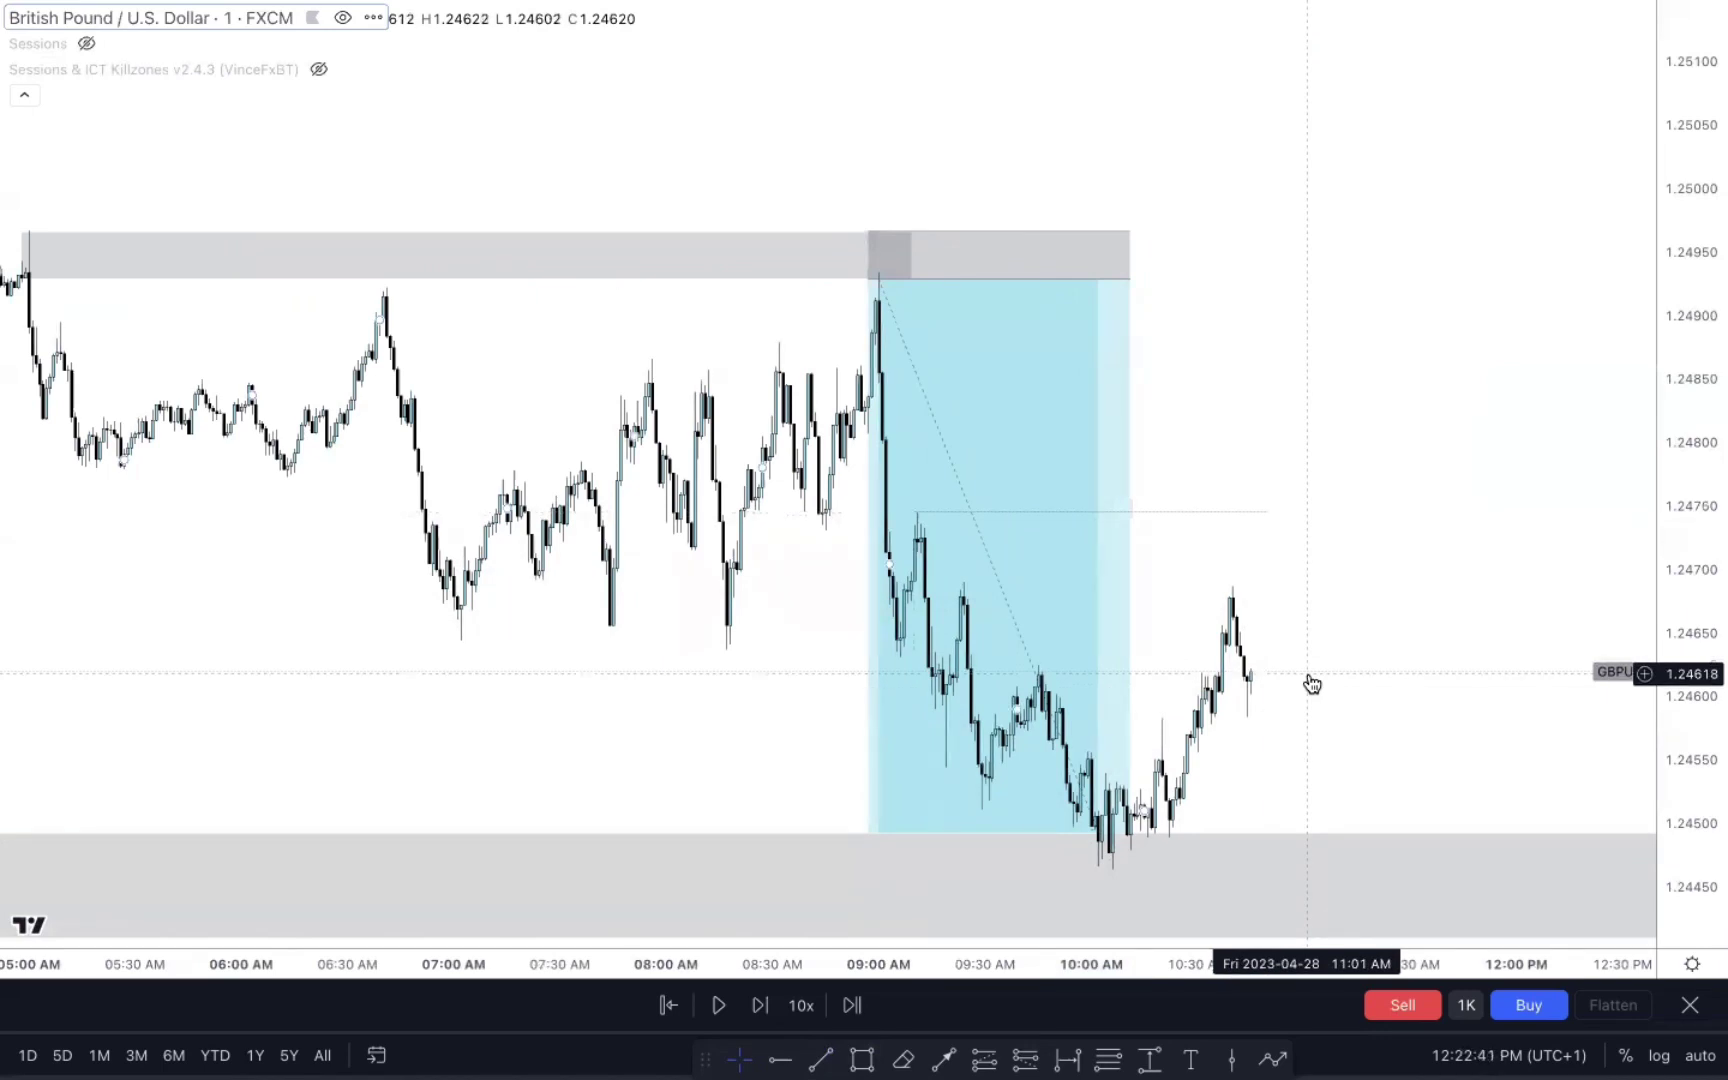
click(717, 1004)
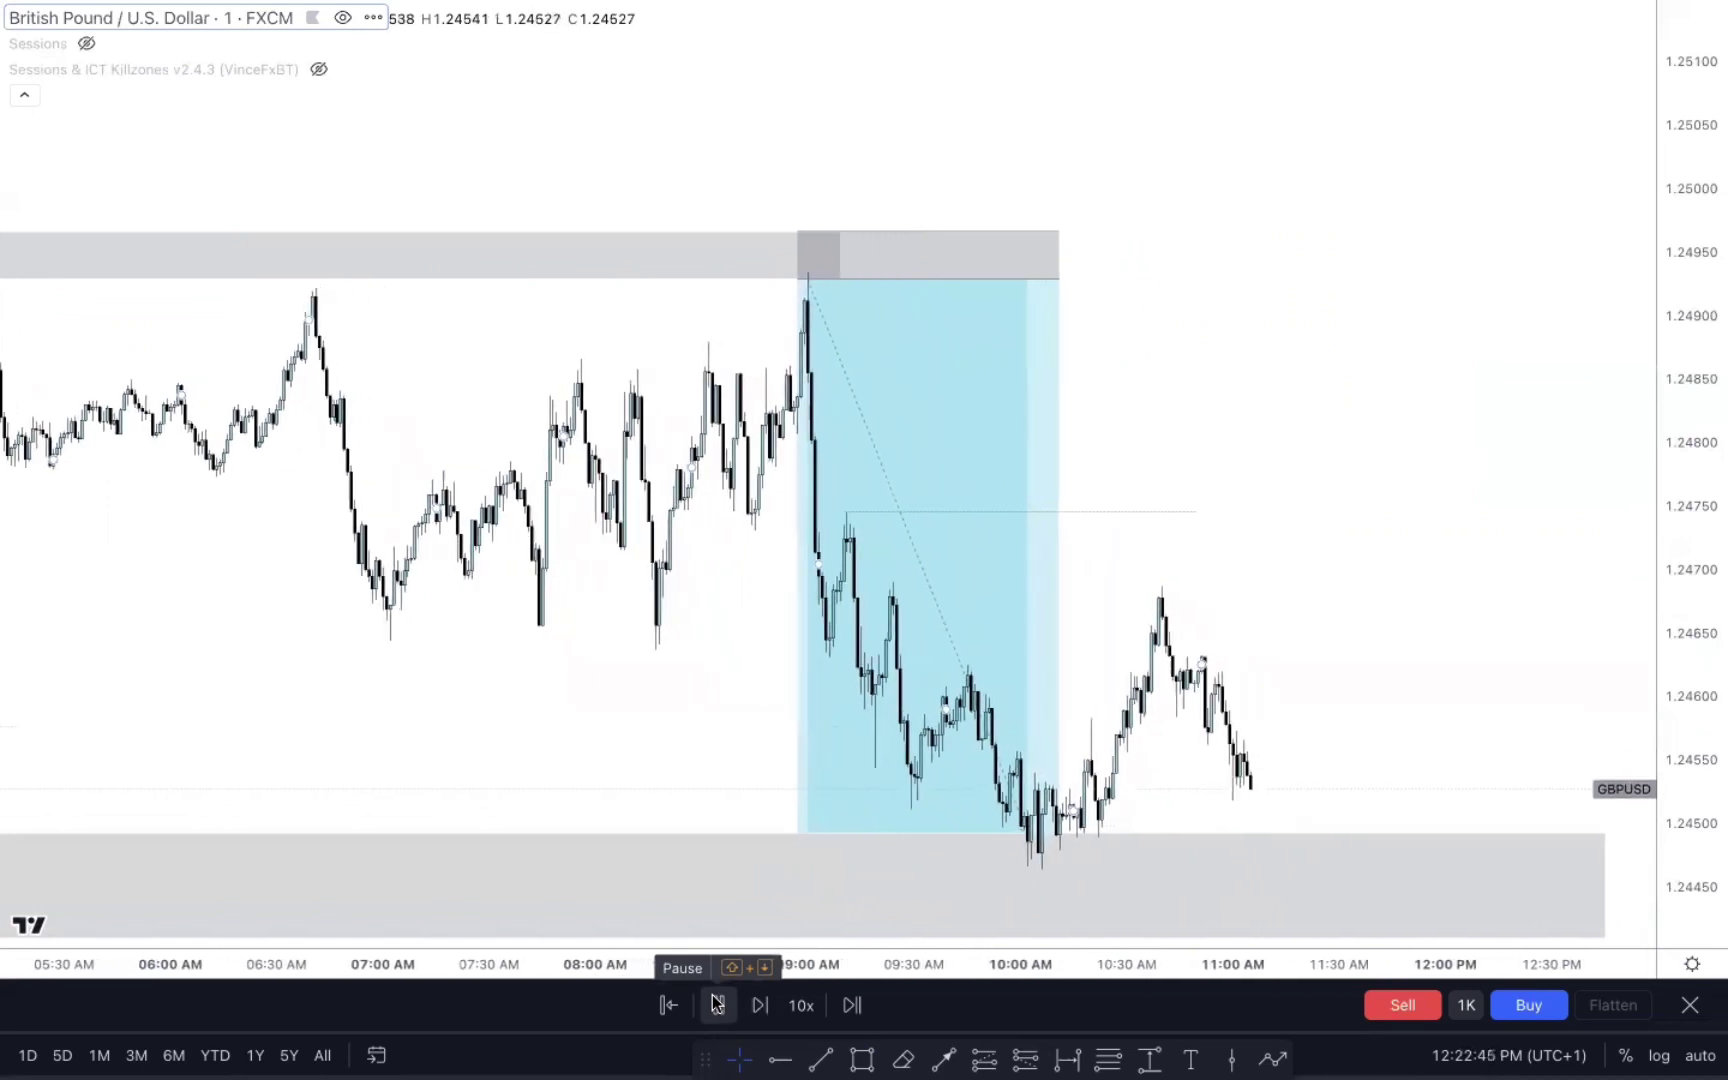
click(717, 1004)
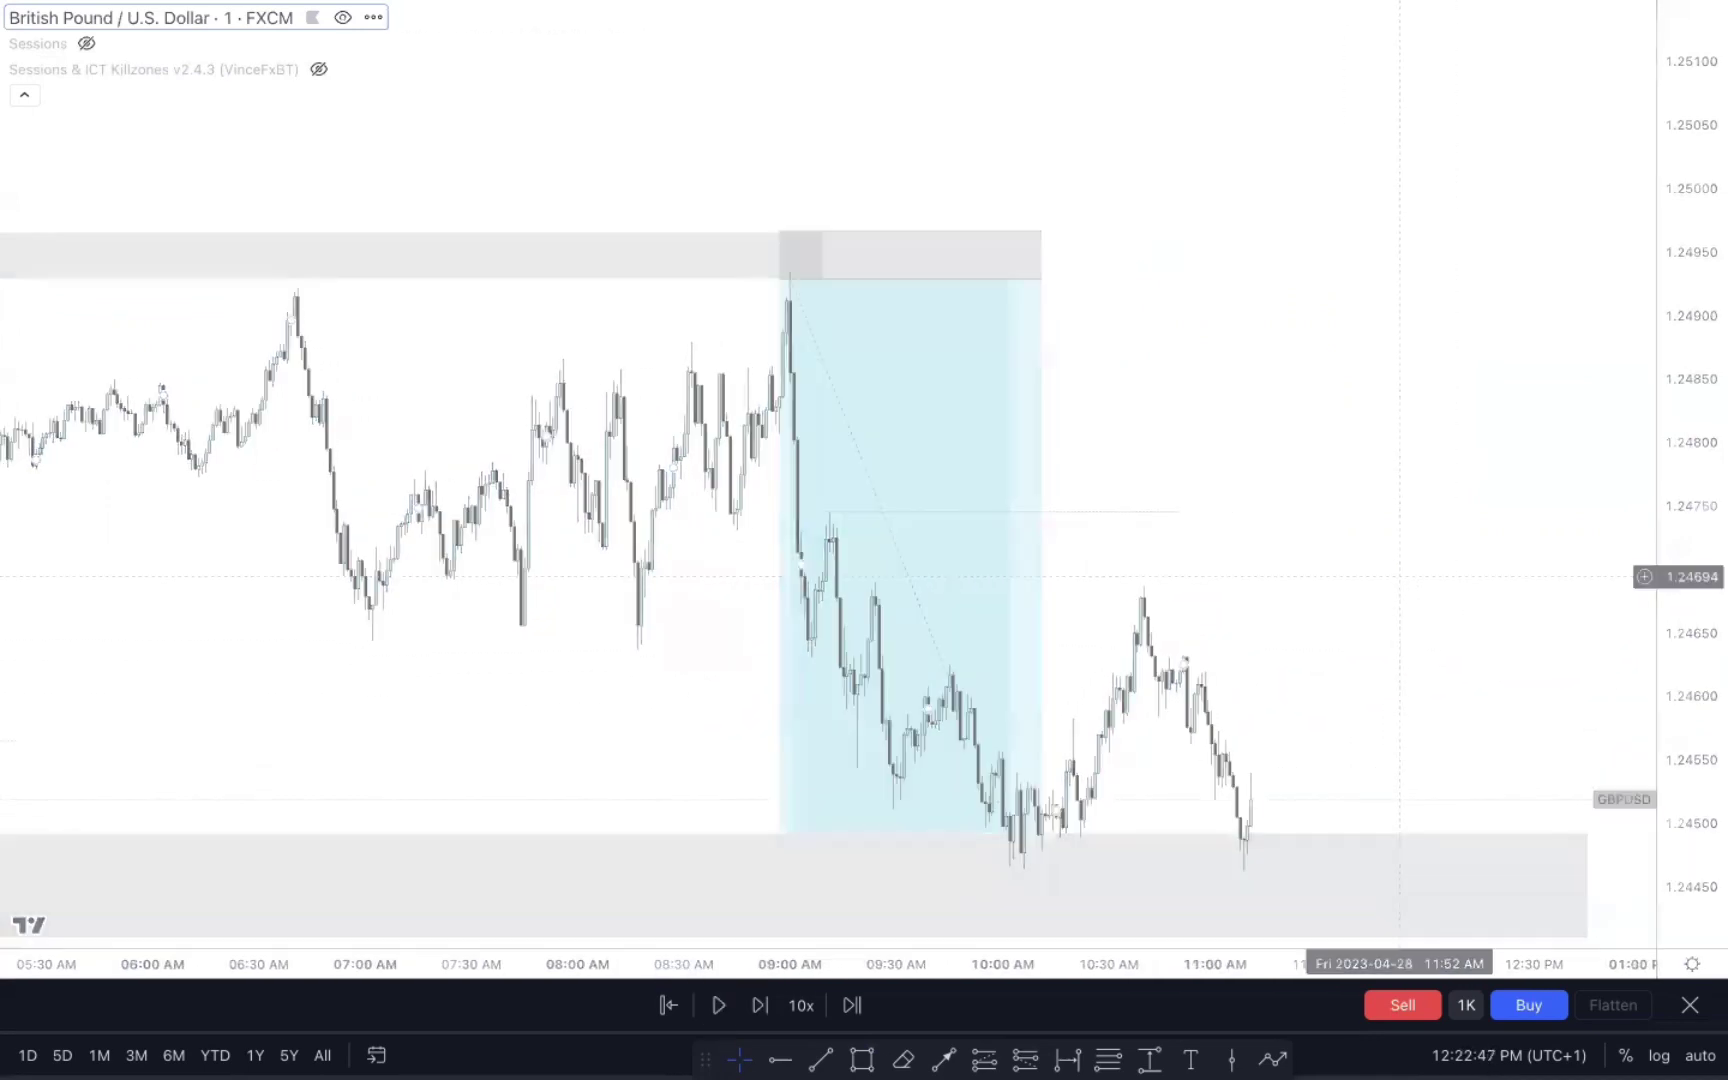
Switch to 5-minute candles, reposition the 1.24745 line's end, and continue the replay.
key(5)
key(Return)
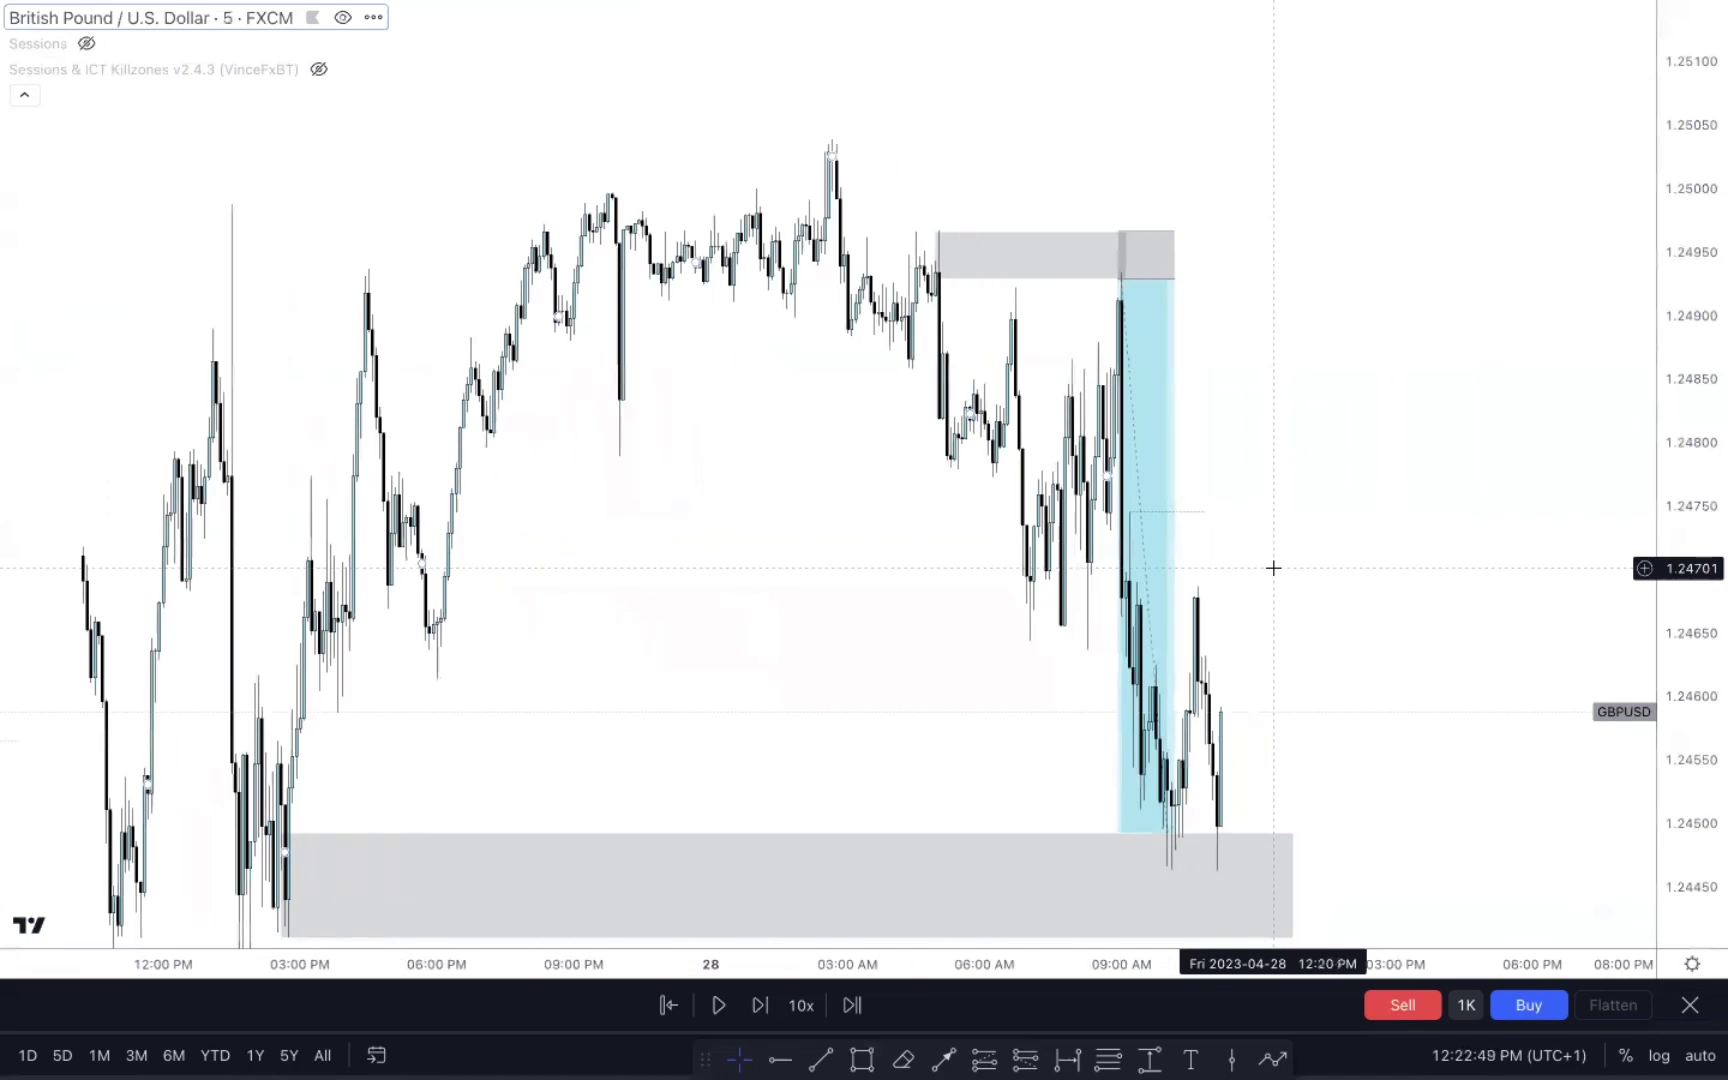
scroll(1273, 568, up, 1)
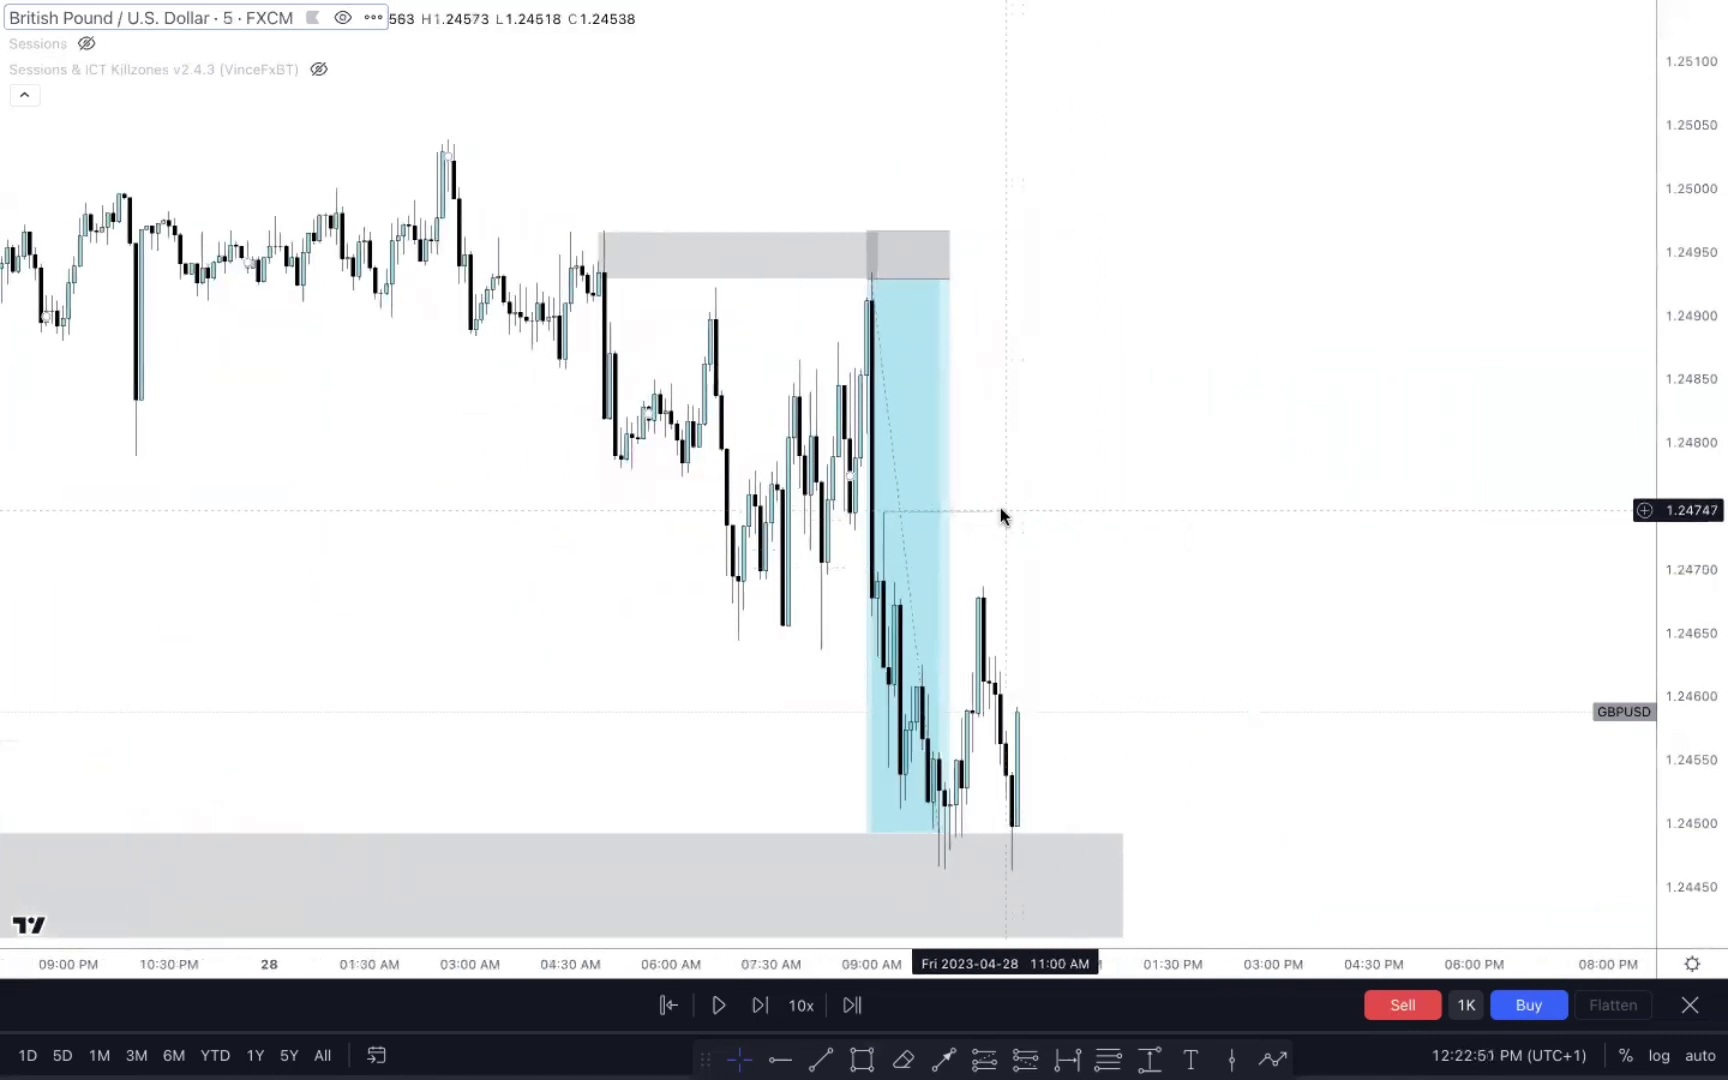
click(1036, 512)
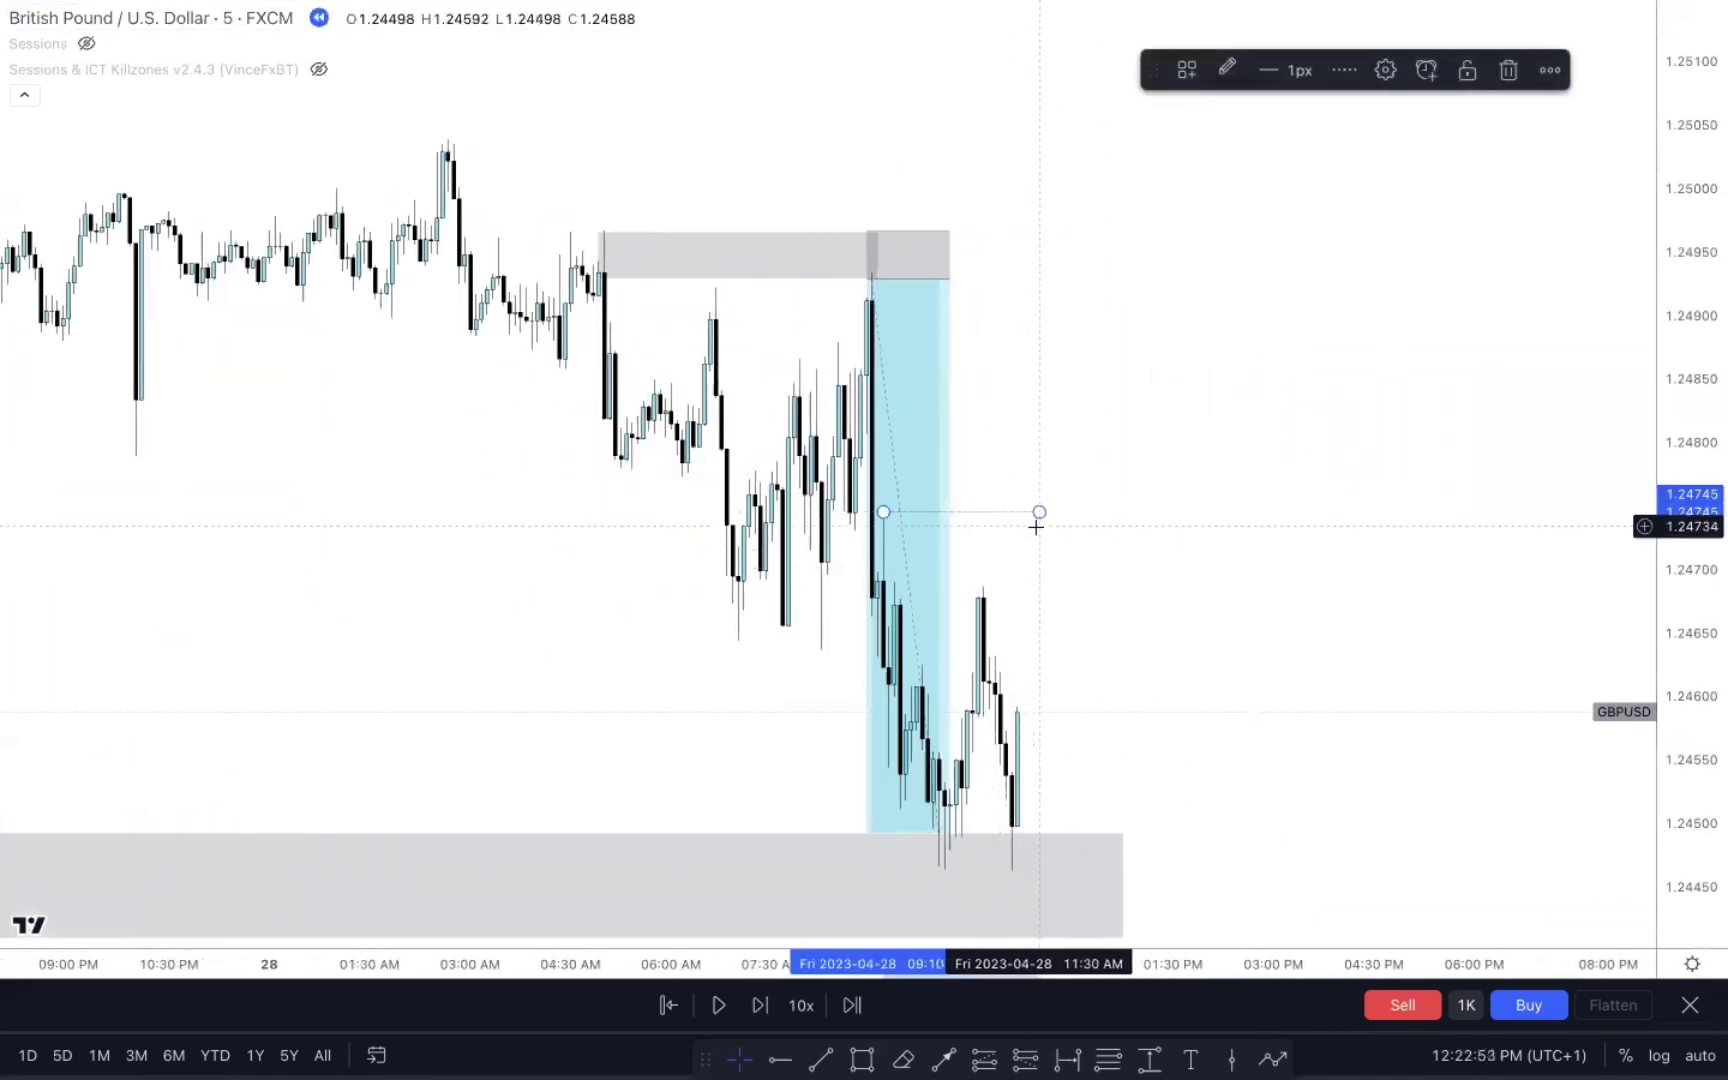
scroll(1057, 577, up, 1)
scroll(1153, 555, left, 3)
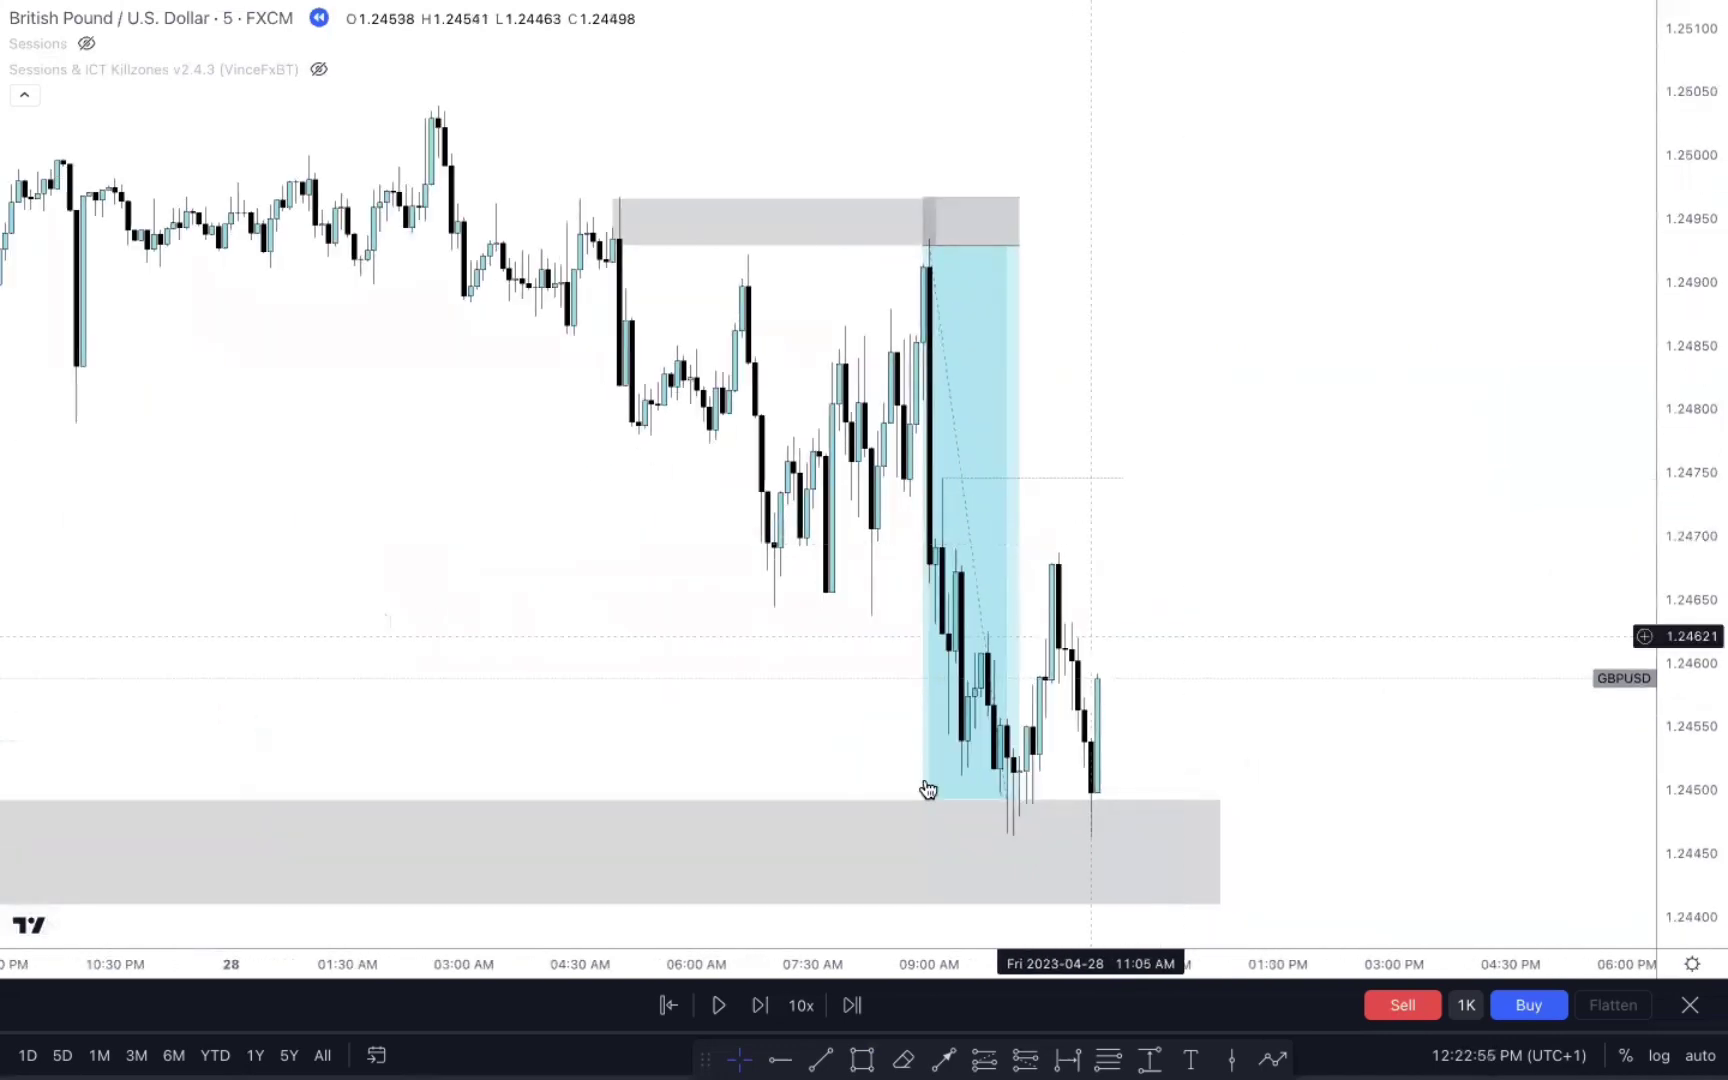
click(719, 1005)
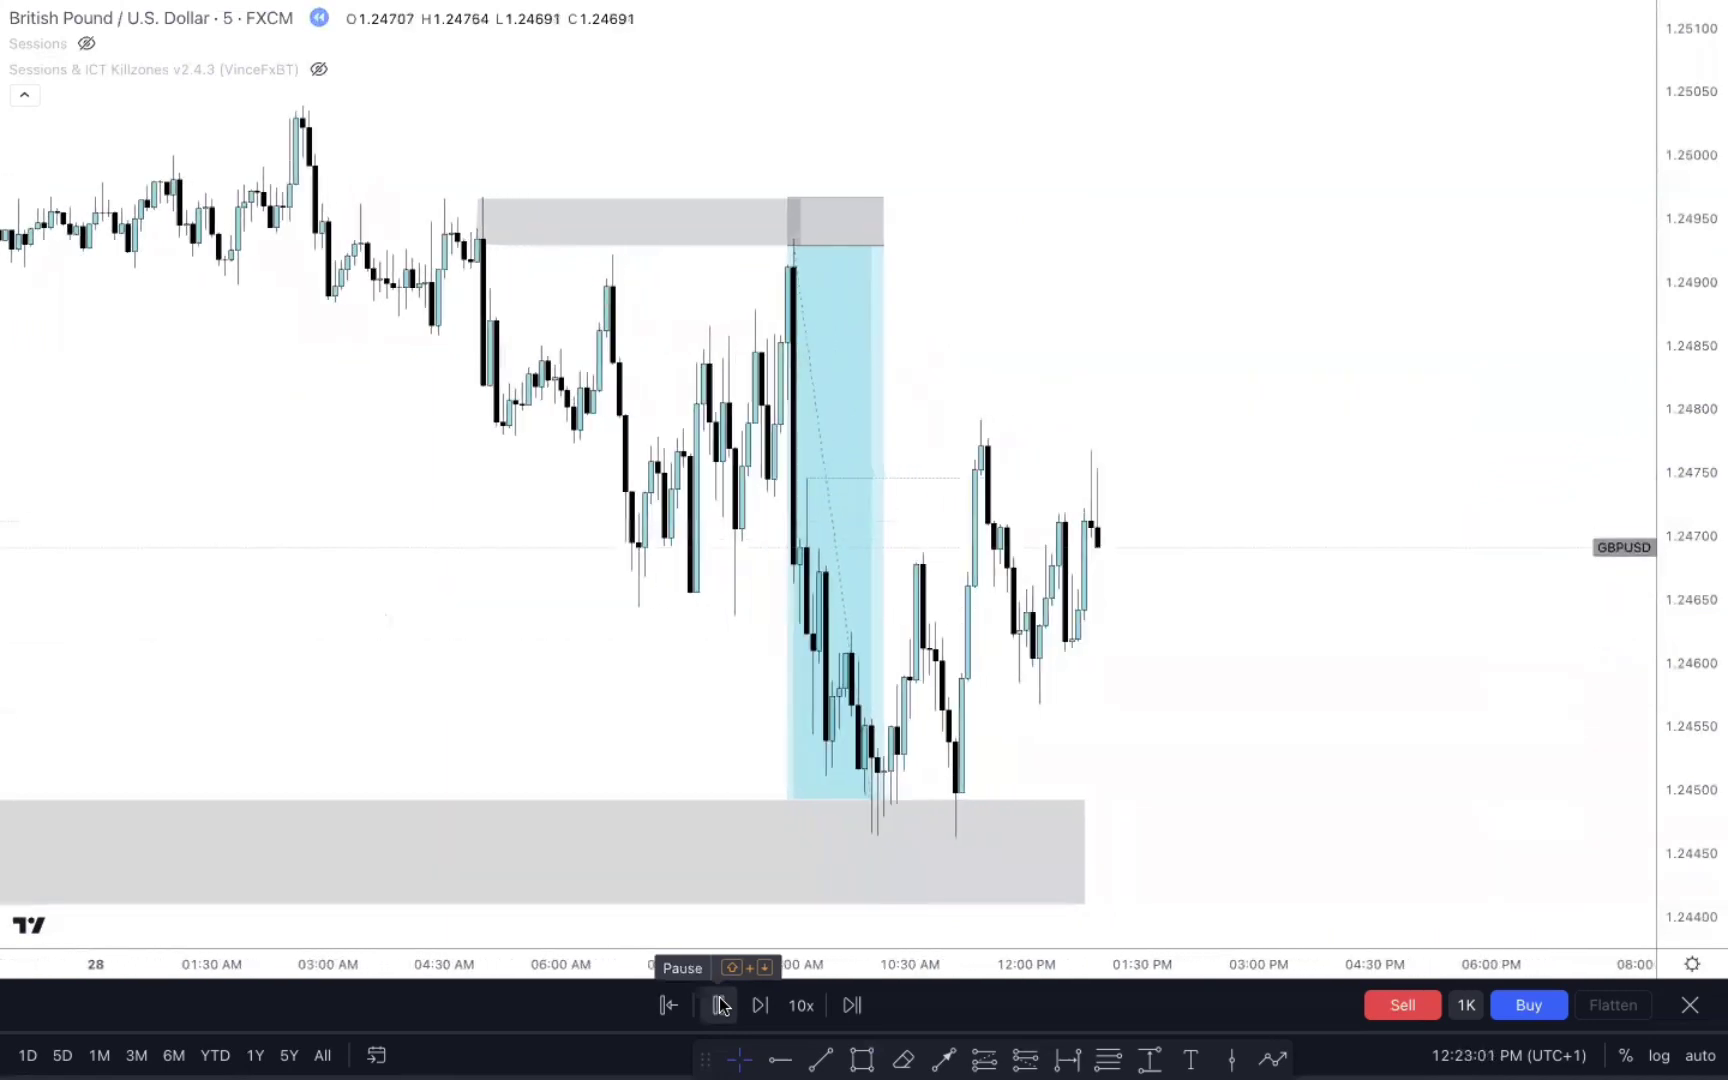
click(720, 1005)
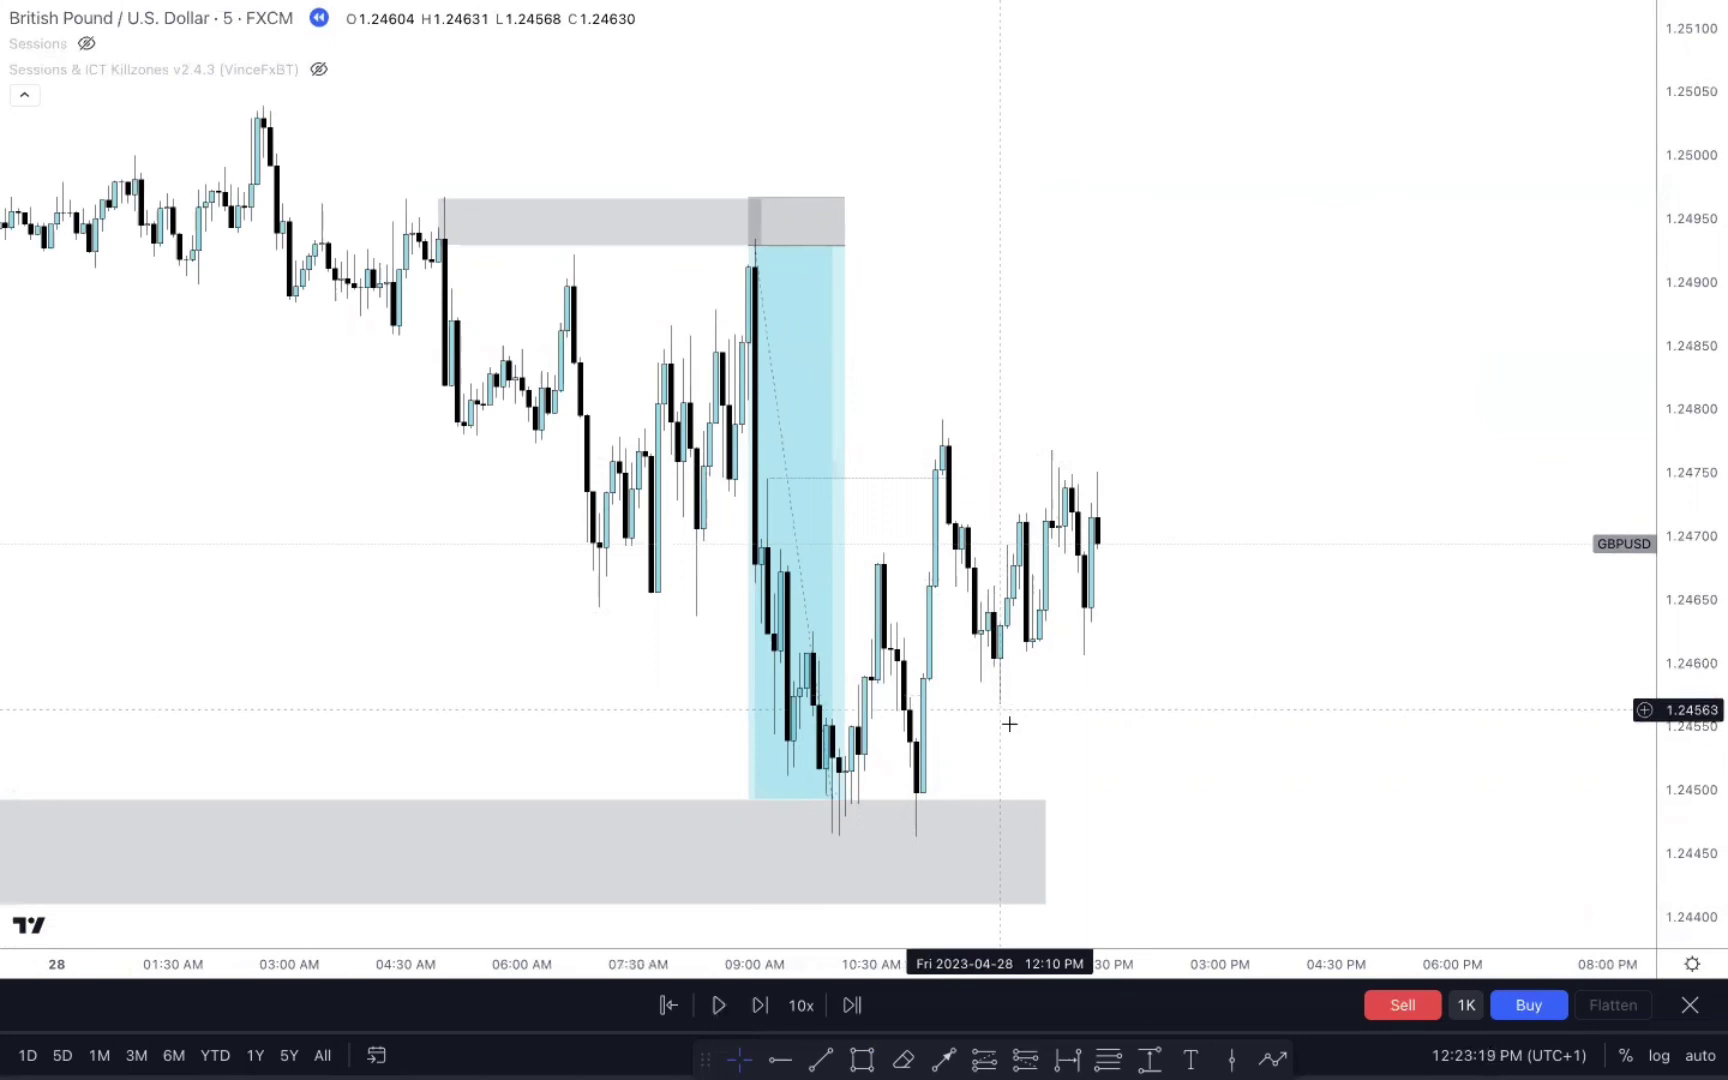
Trim the lower grey zone to end at 11:00 and draw a new grey zone at 1.24463–1.24541.
drag(1040, 858, 929, 852)
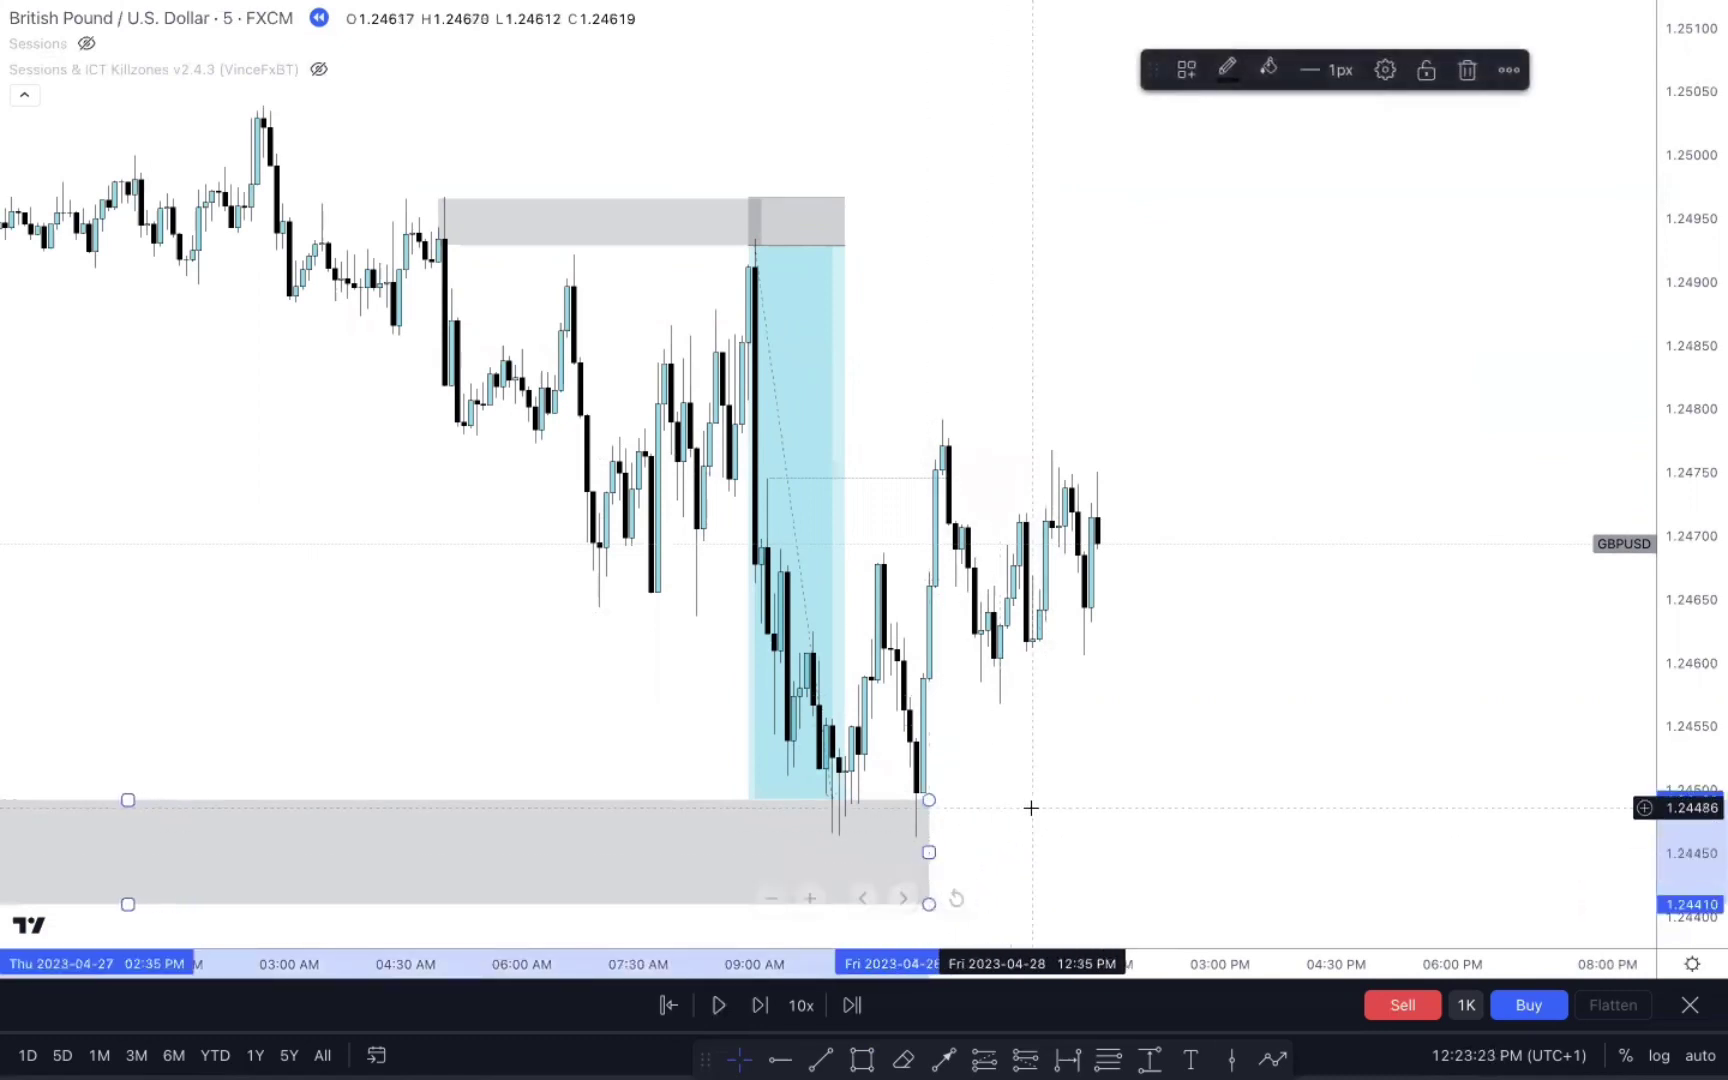
click(1031, 807)
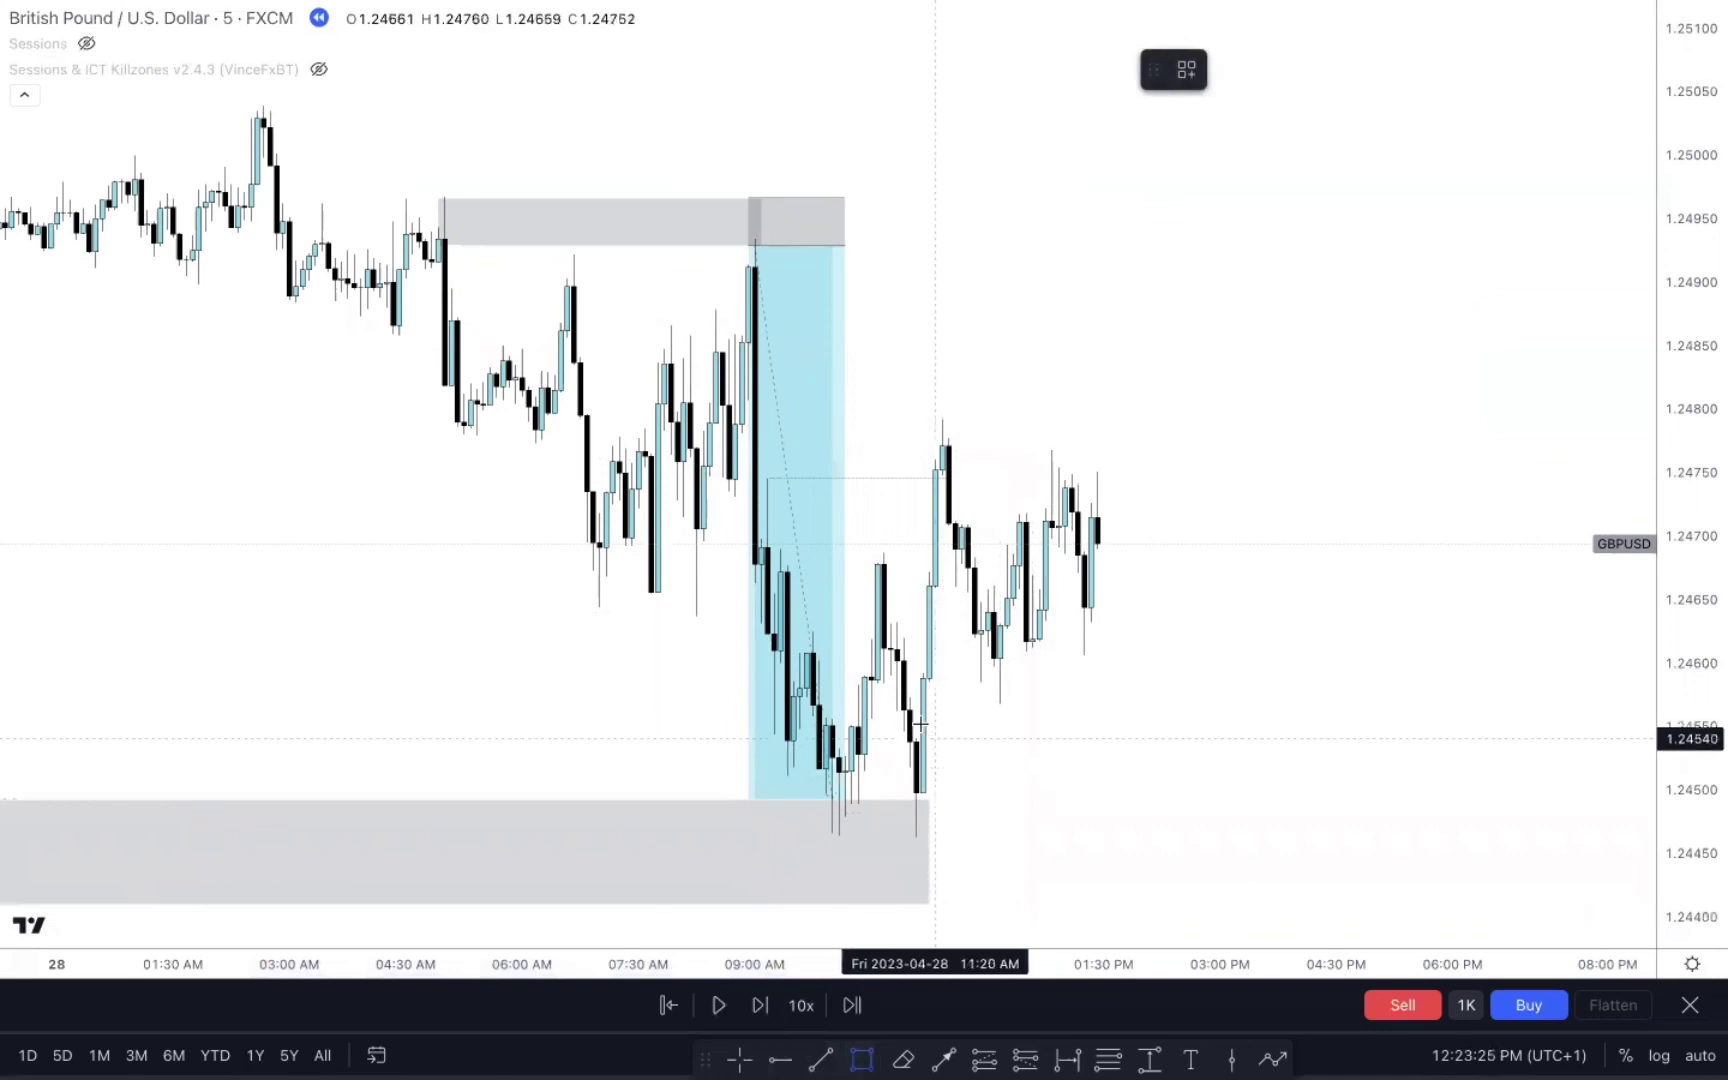
drag(912, 738, 1226, 837)
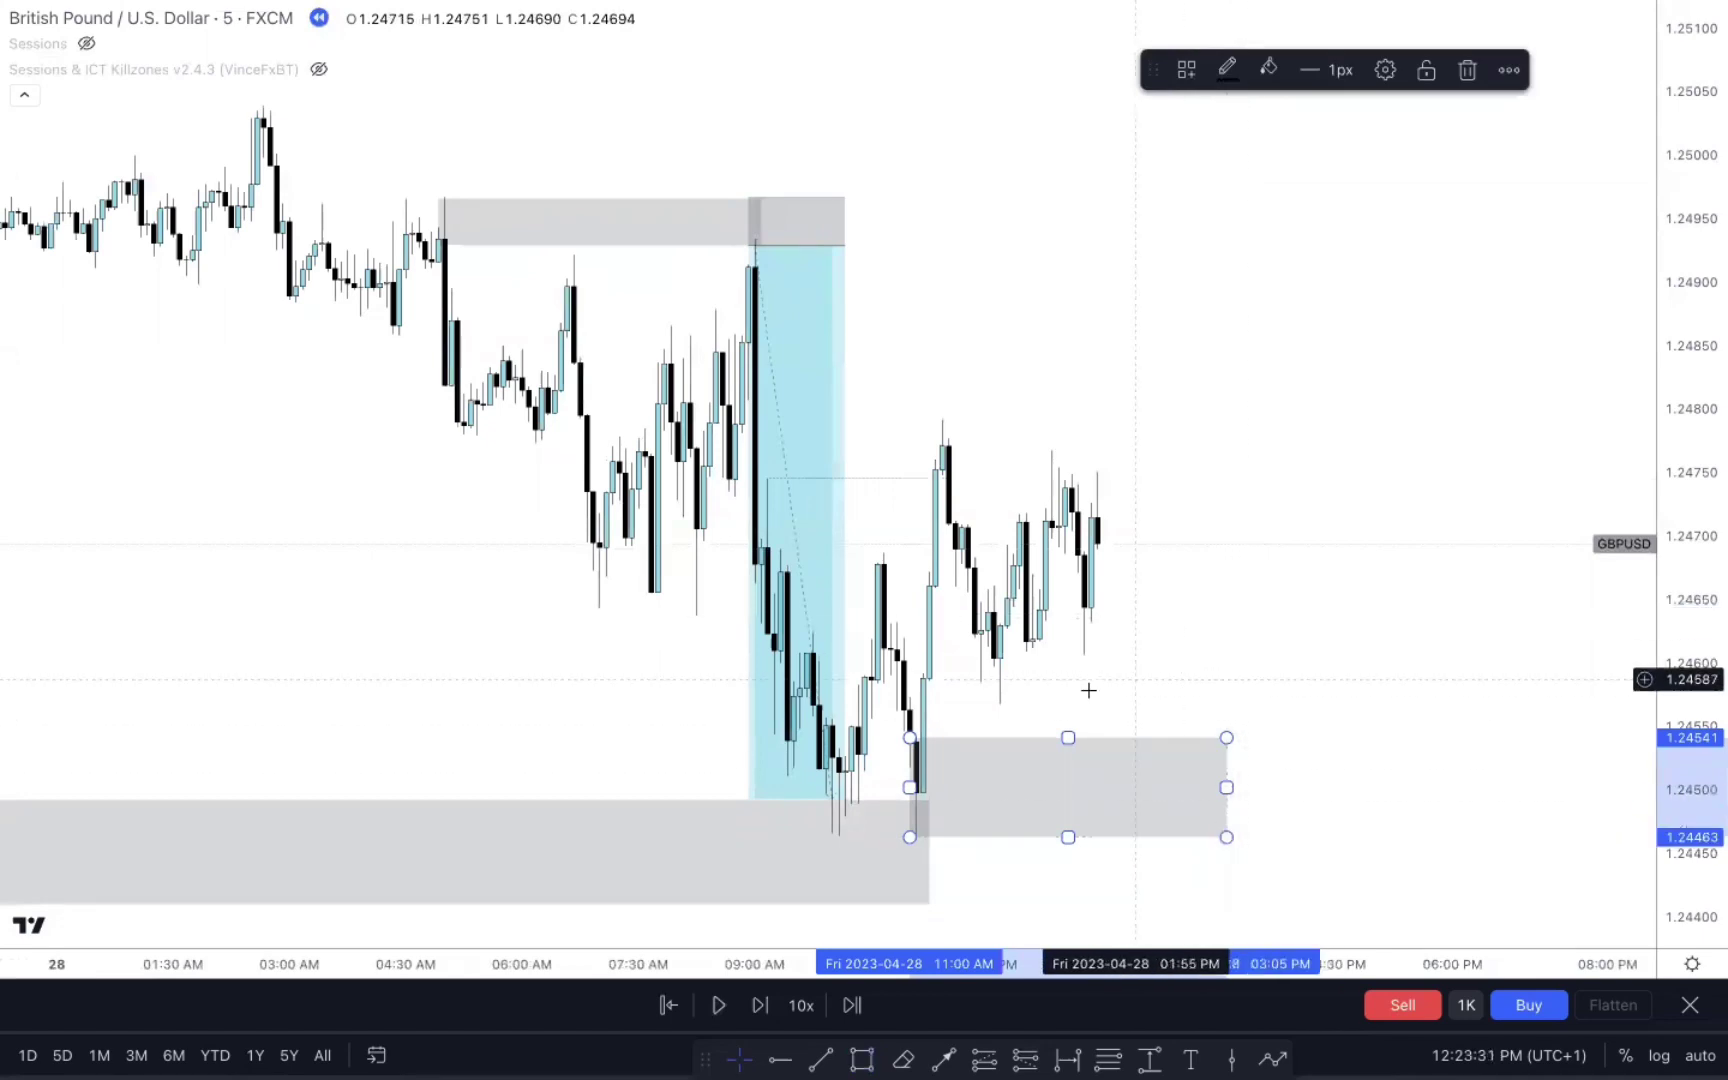
click(1280, 648)
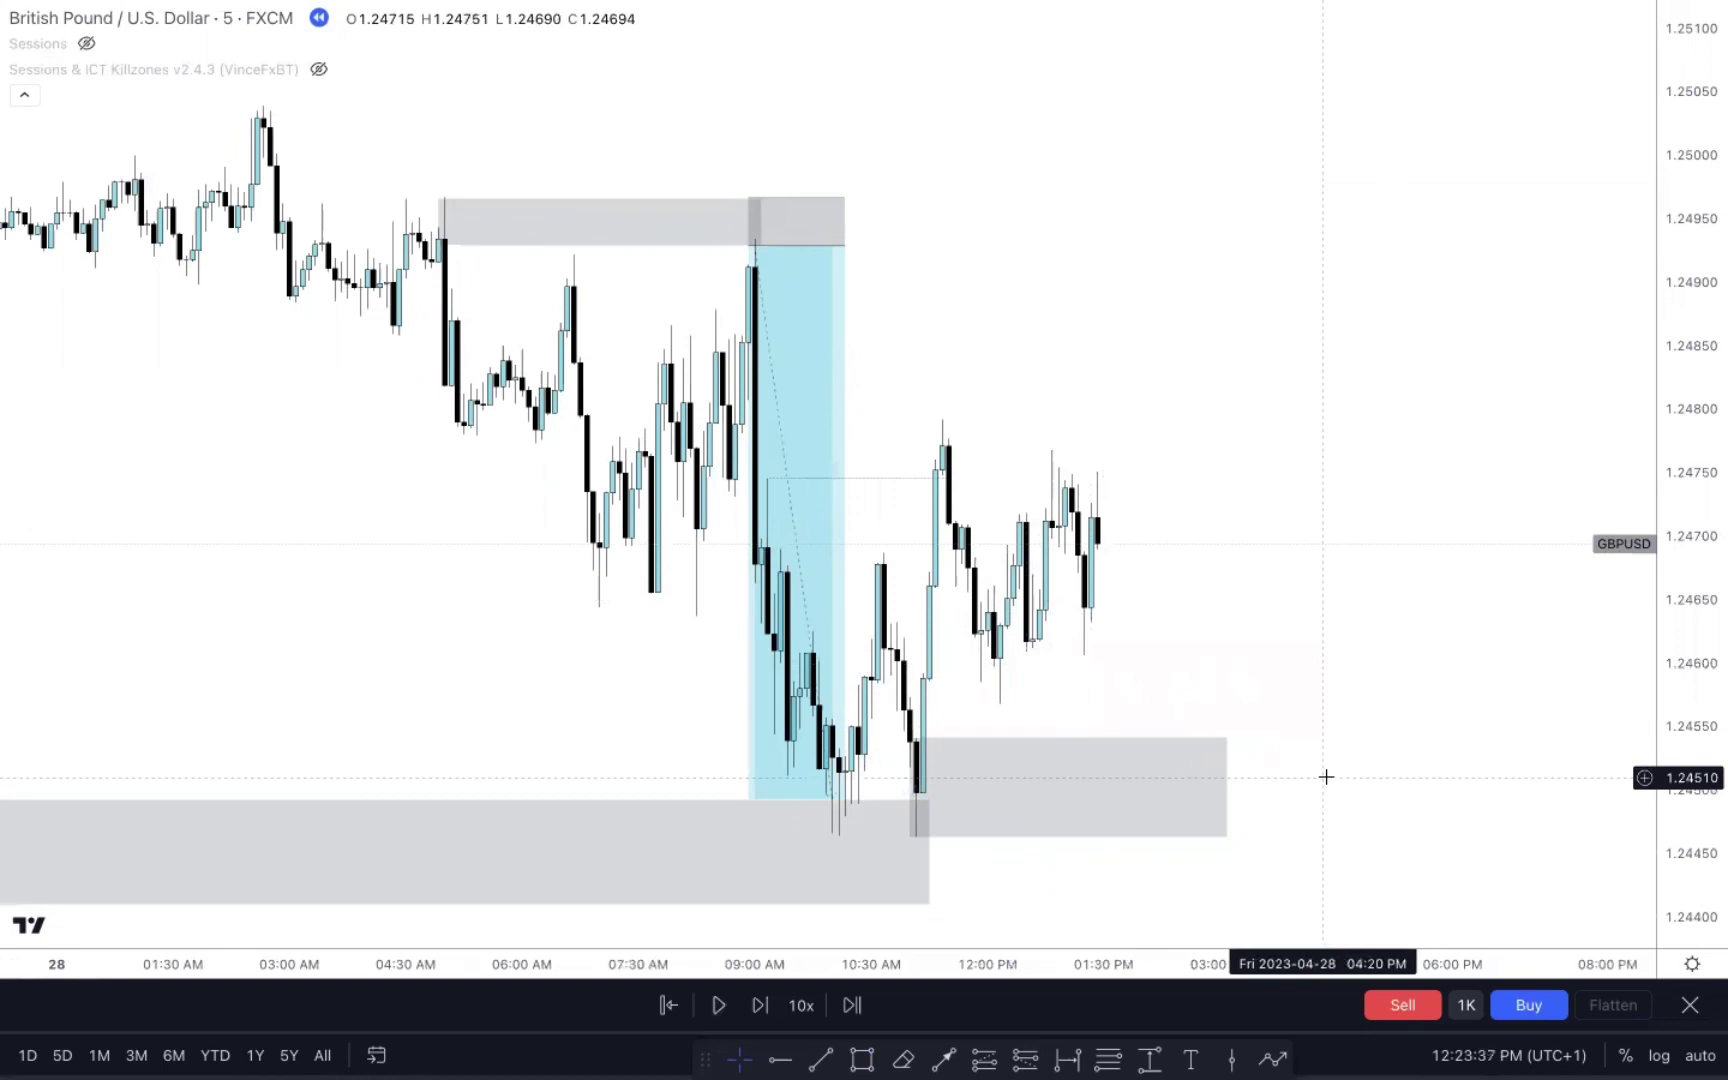
click(1108, 1058)
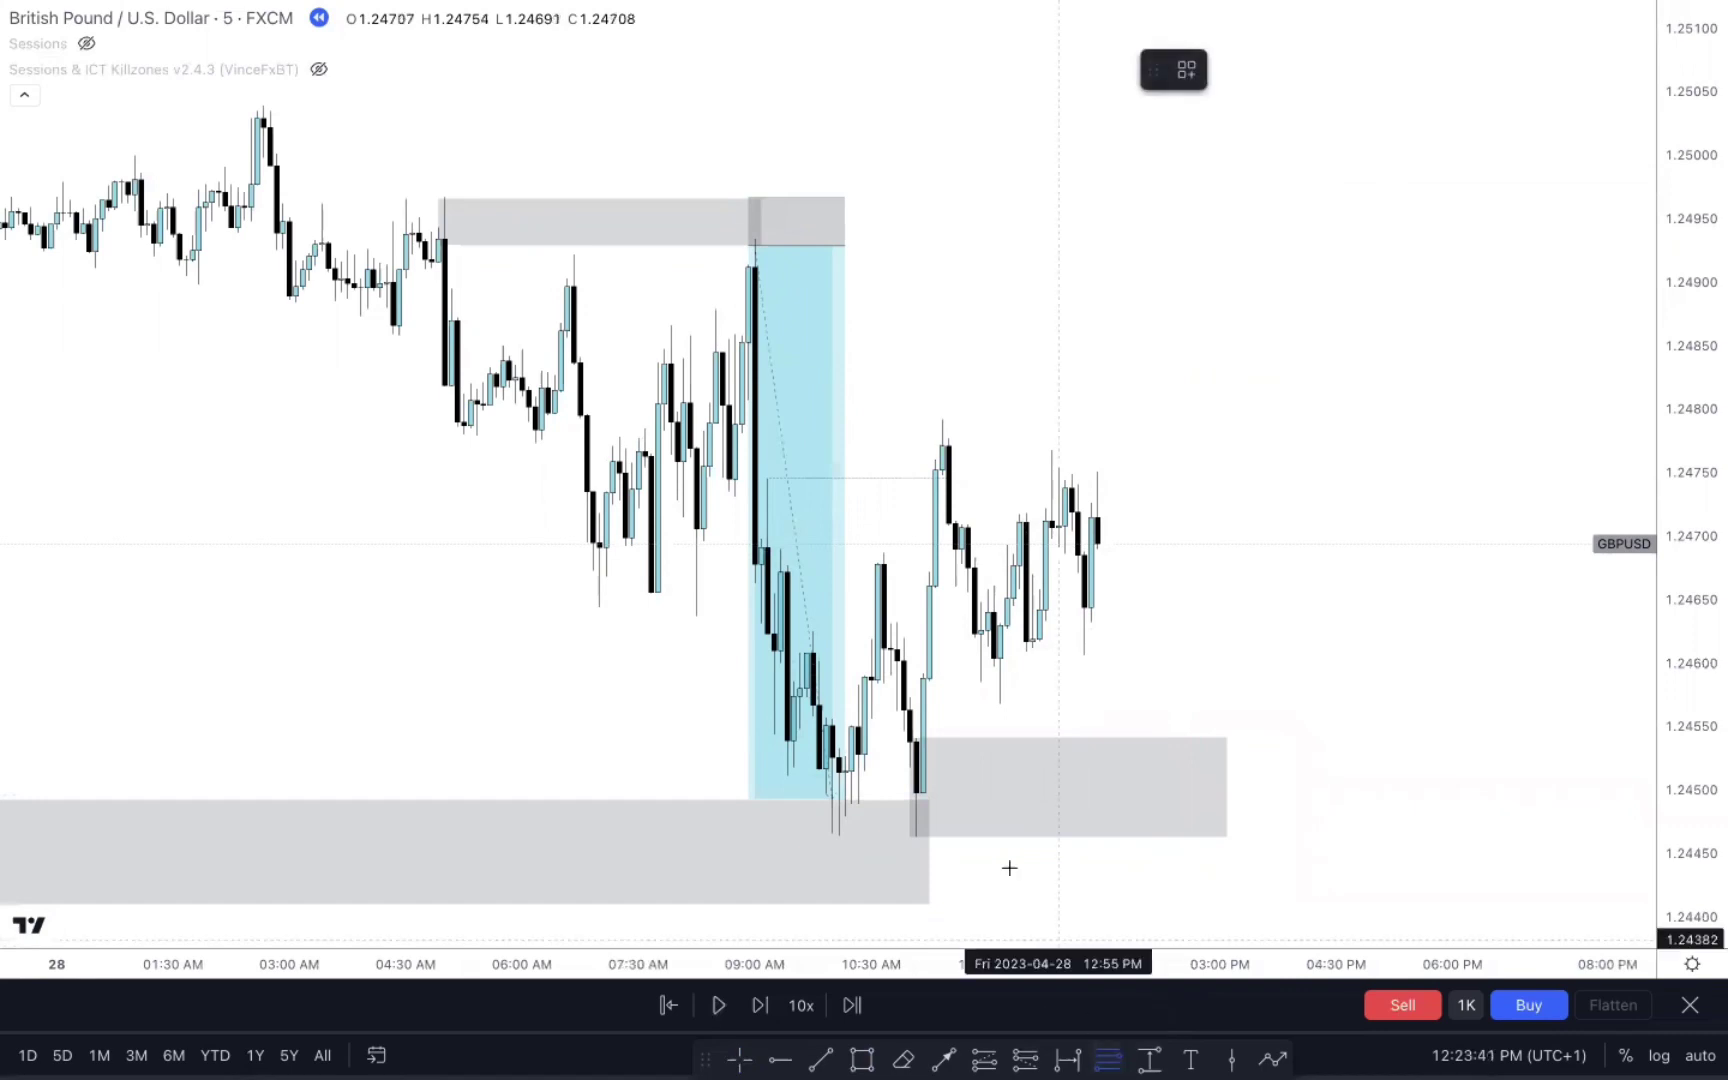
Anchor the Fib from 1.24463 to 1.24796, then add a long: entry 78.6%, stop 100%, target ~1.2502.
click(910, 837)
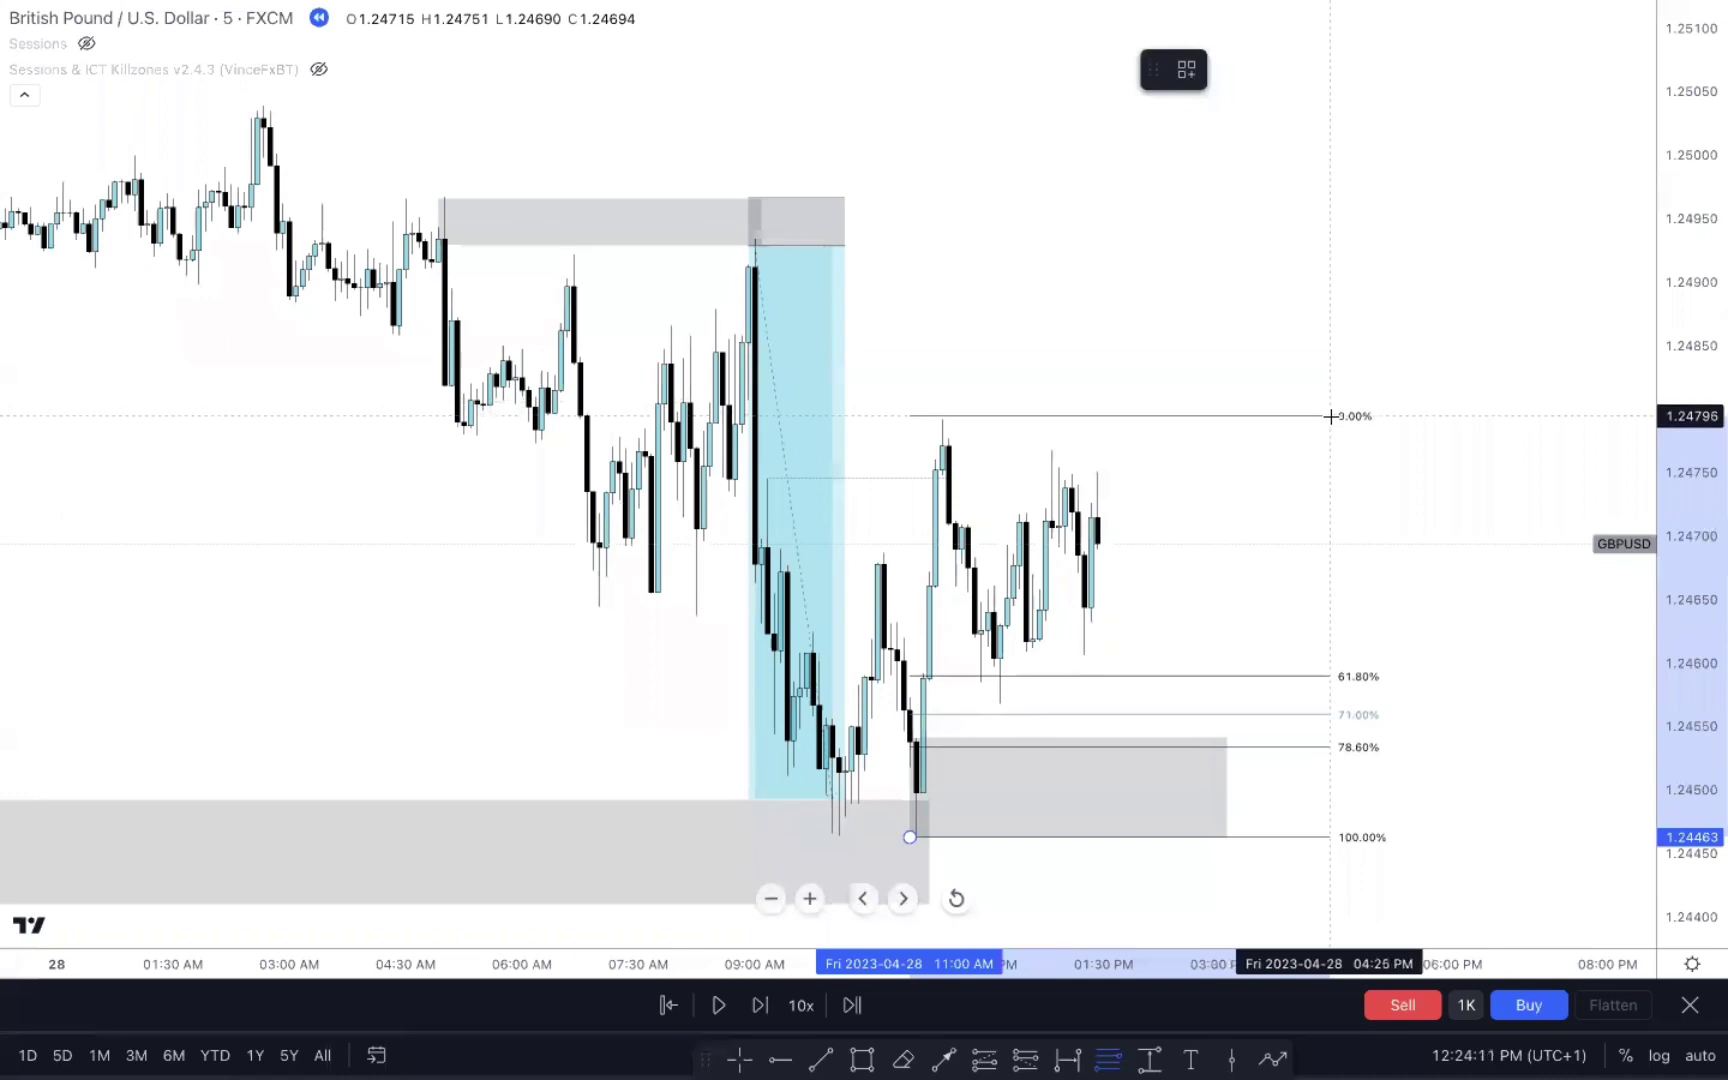
click(1331, 418)
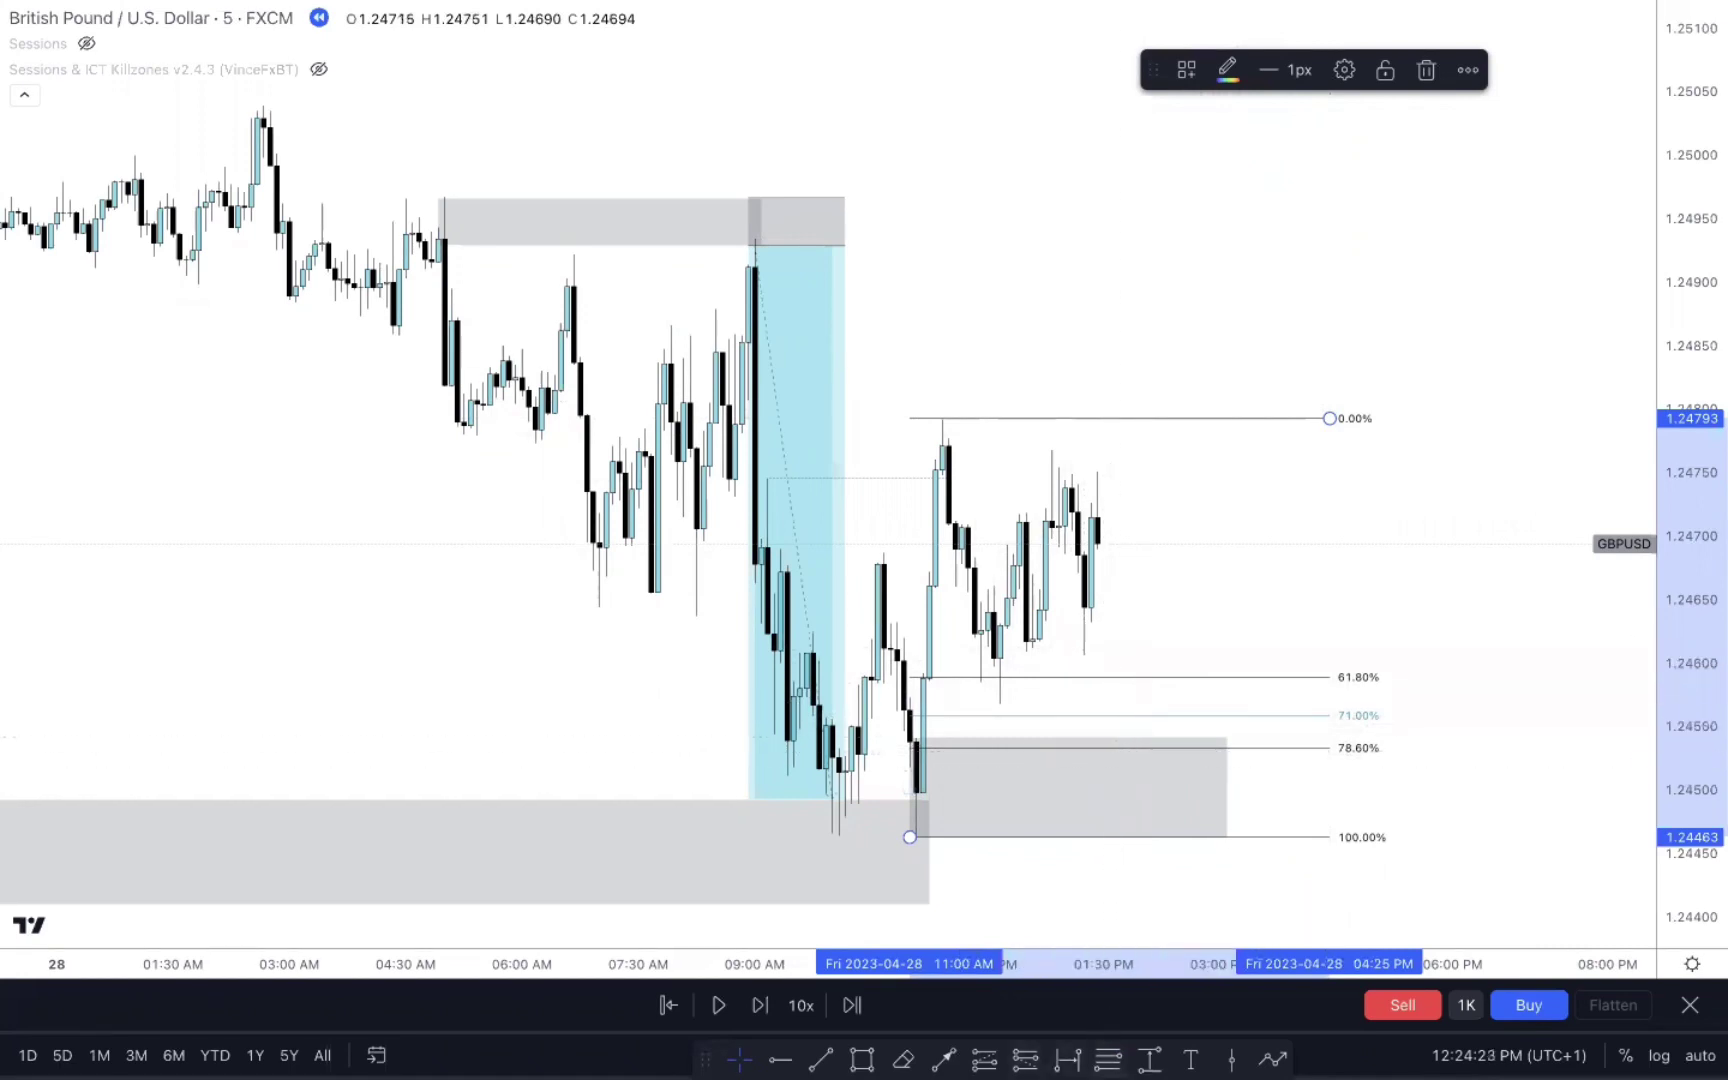
click(984, 1058)
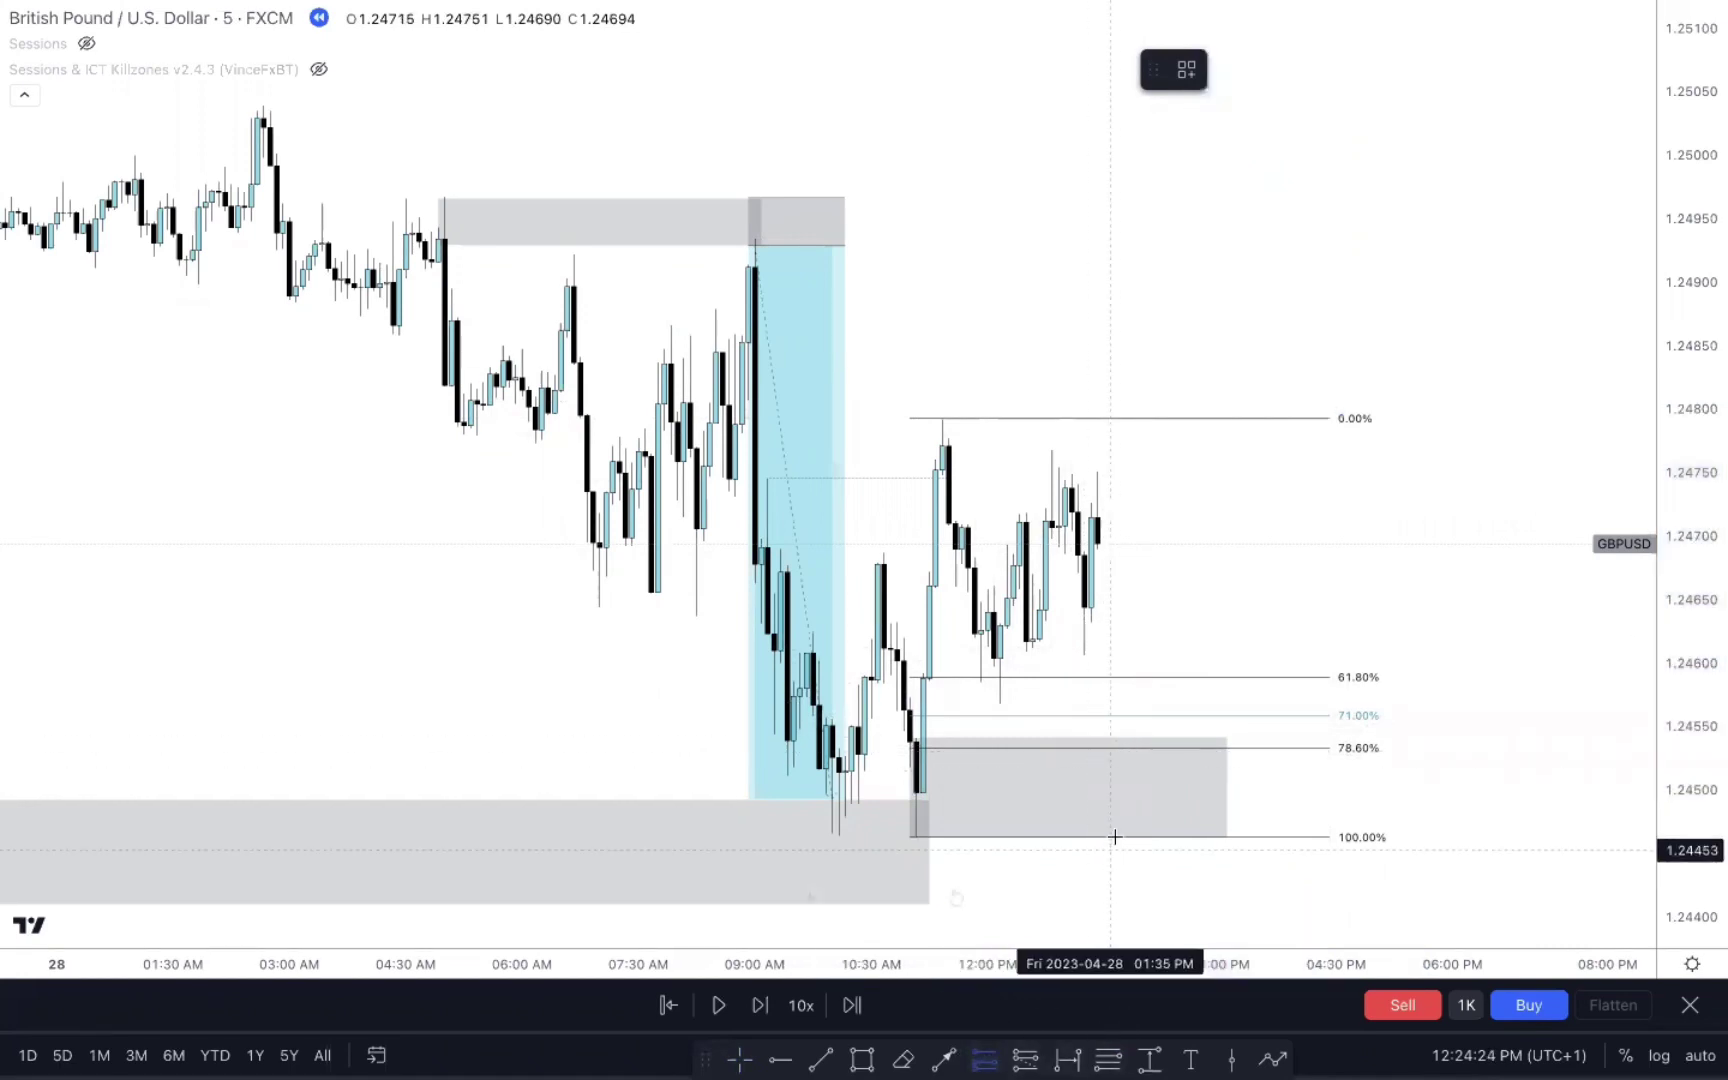
click(1160, 737)
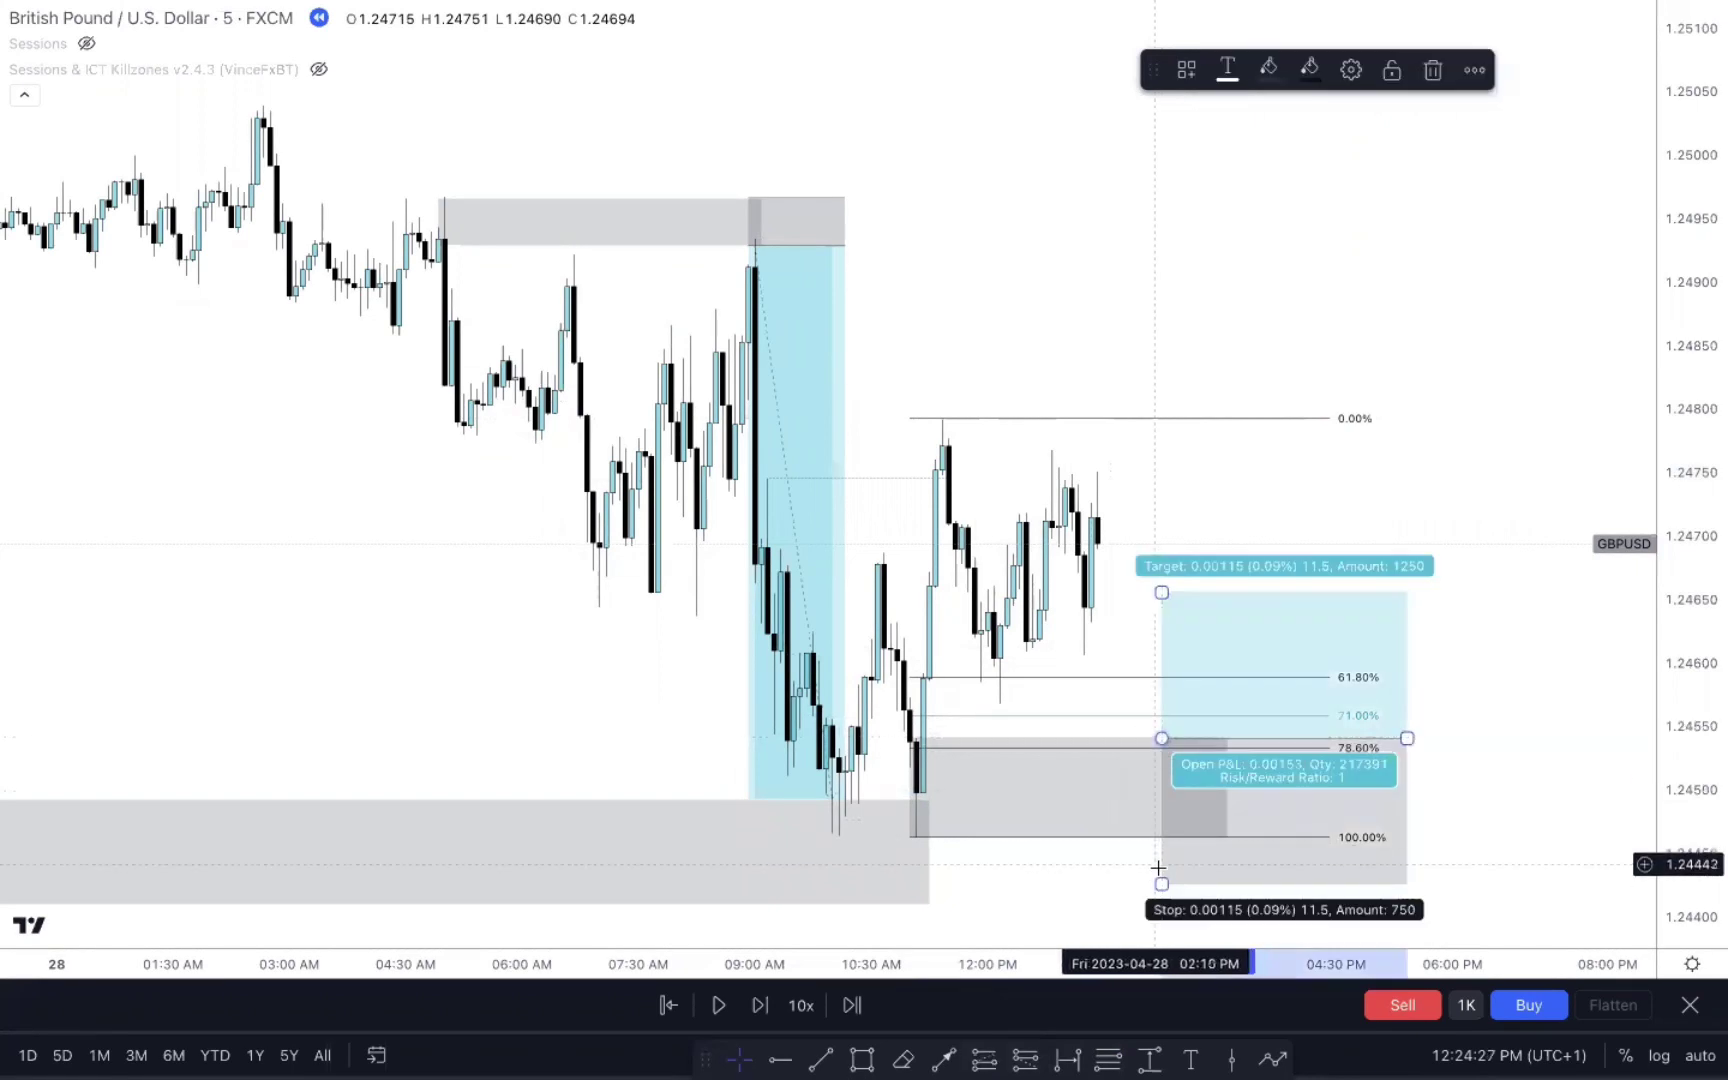
drag(1128, 880, 1128, 838)
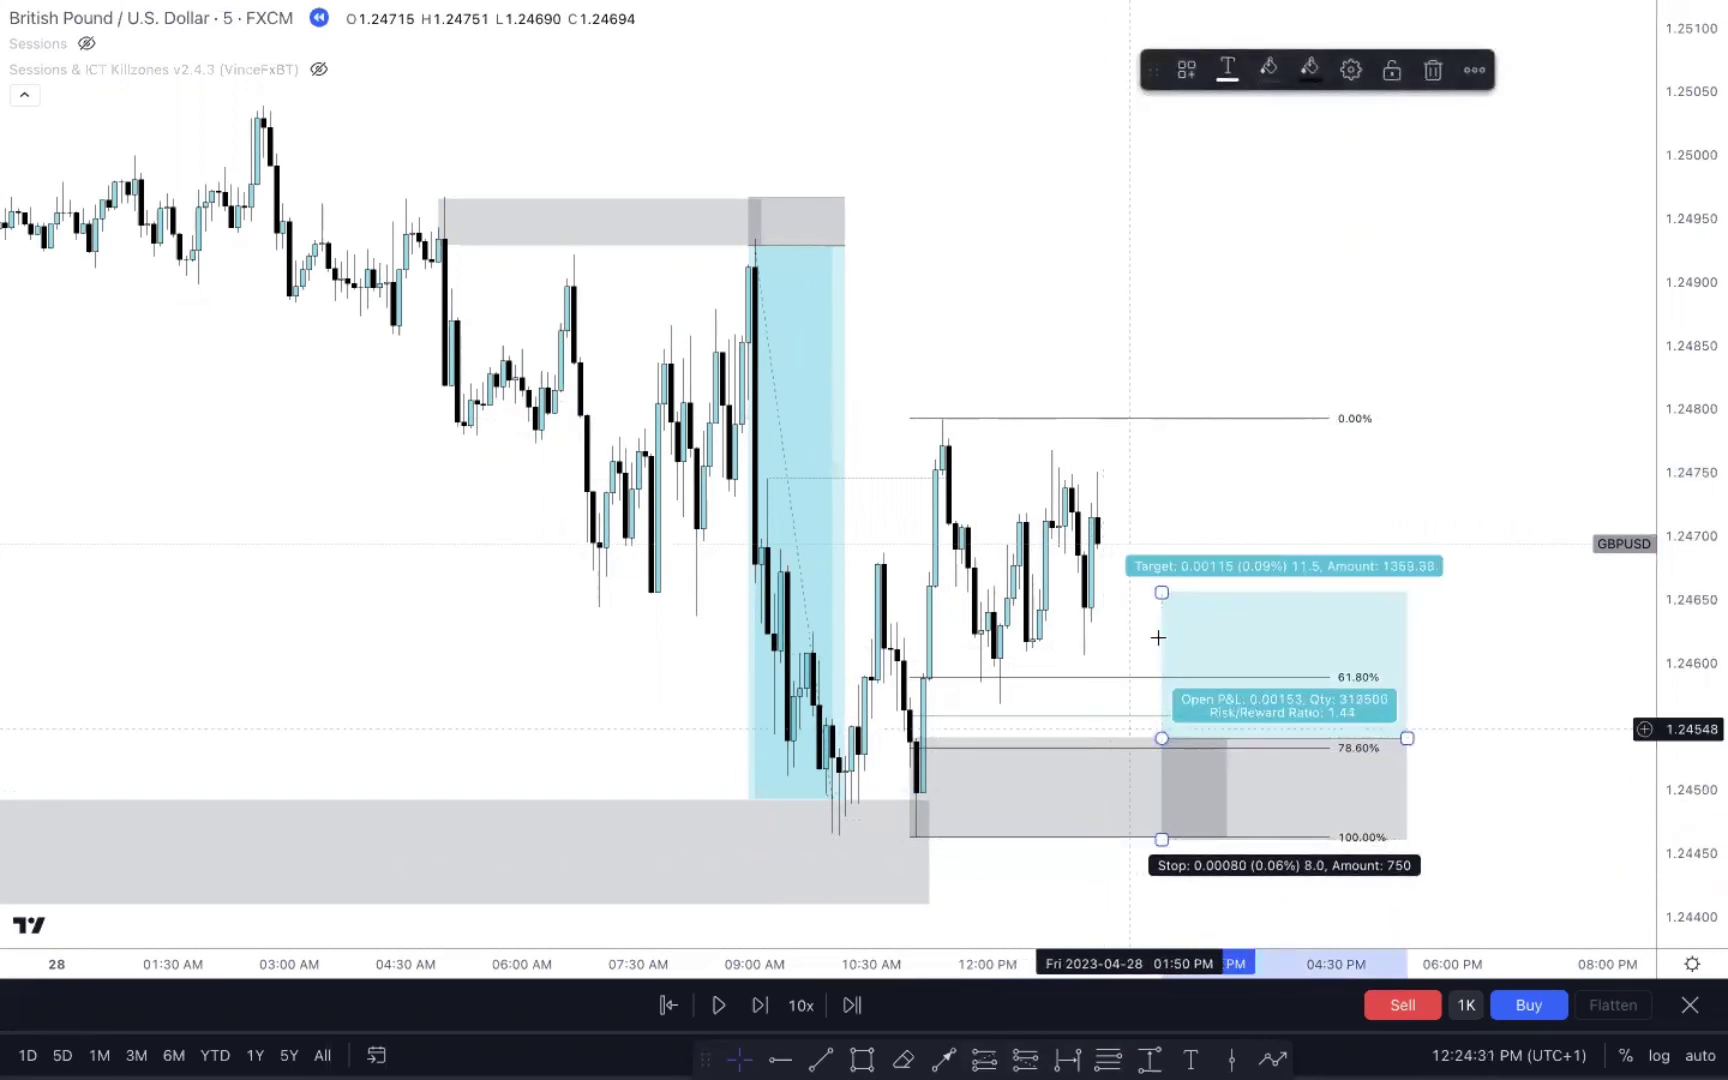
drag(1160, 592, 1304, 54)
Switch to the trading journal chat and view its chart image full-screen.
scroll(1108, 280, down, 2)
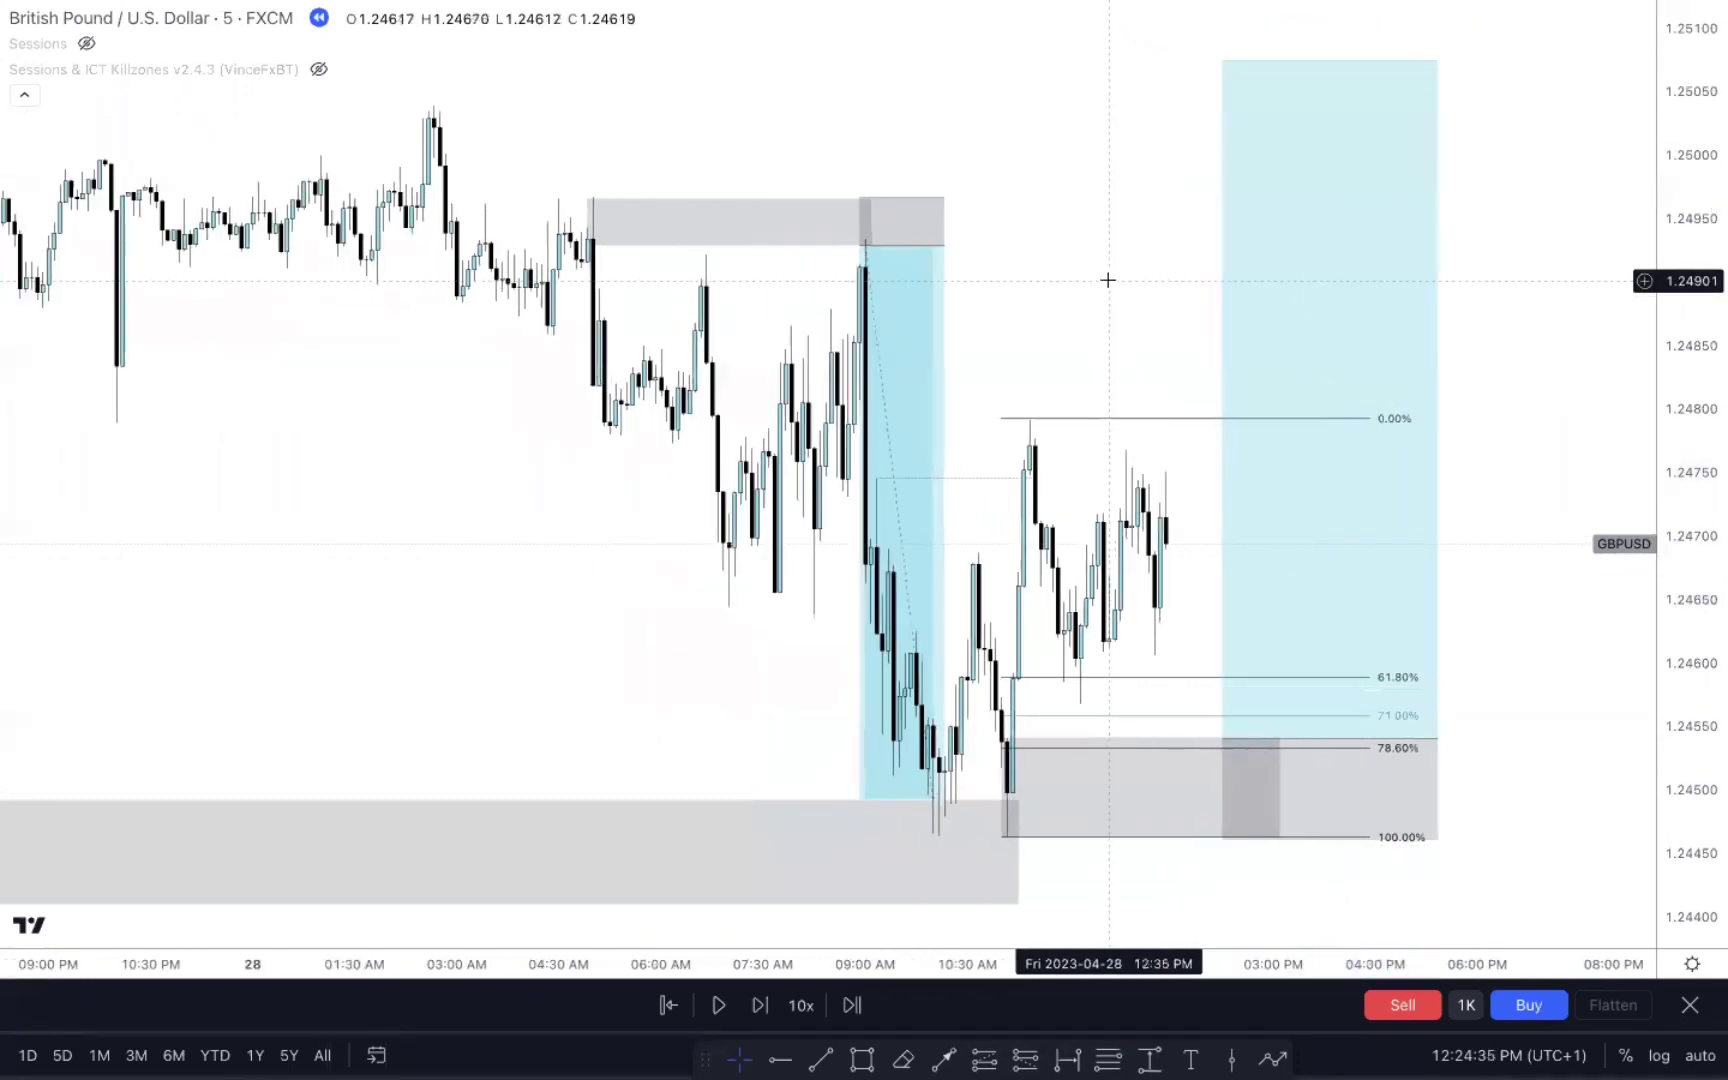
key(ctrl+Right)
click(840, 578)
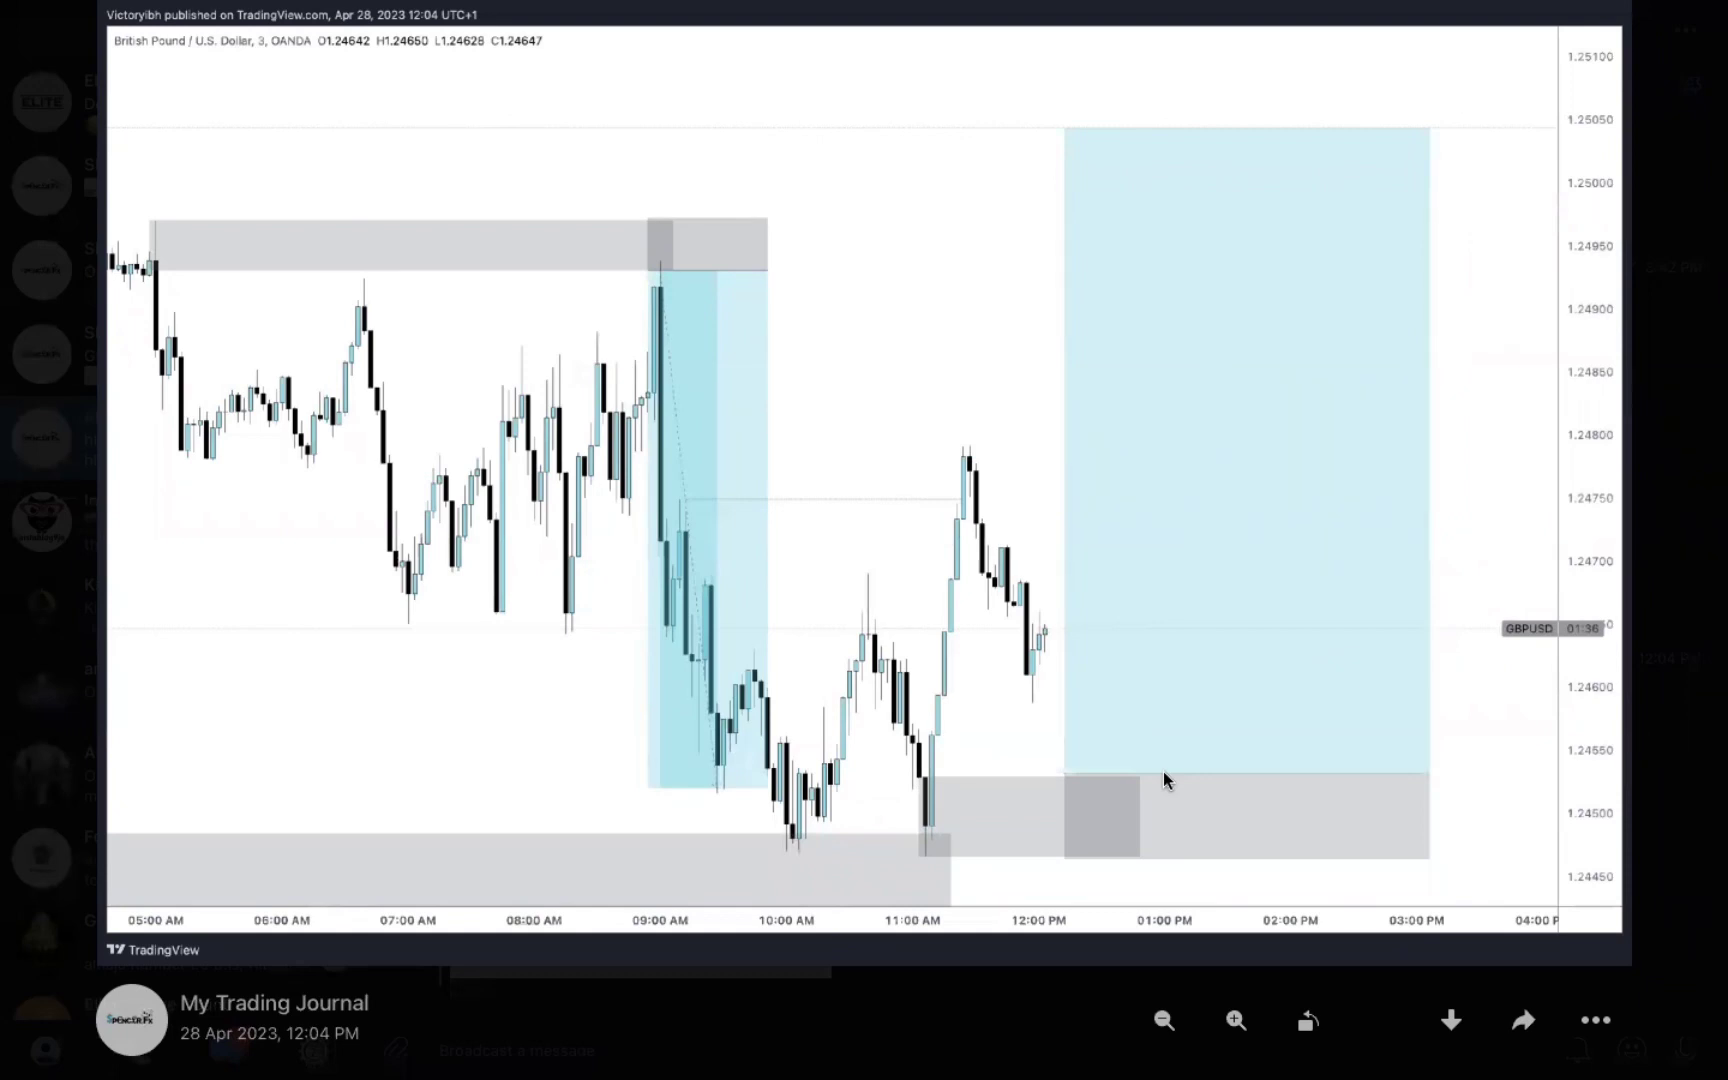
Back on the replay chart, reset the long's entry onto the 78.6% line near 1.2454.
key(ctrl+Left)
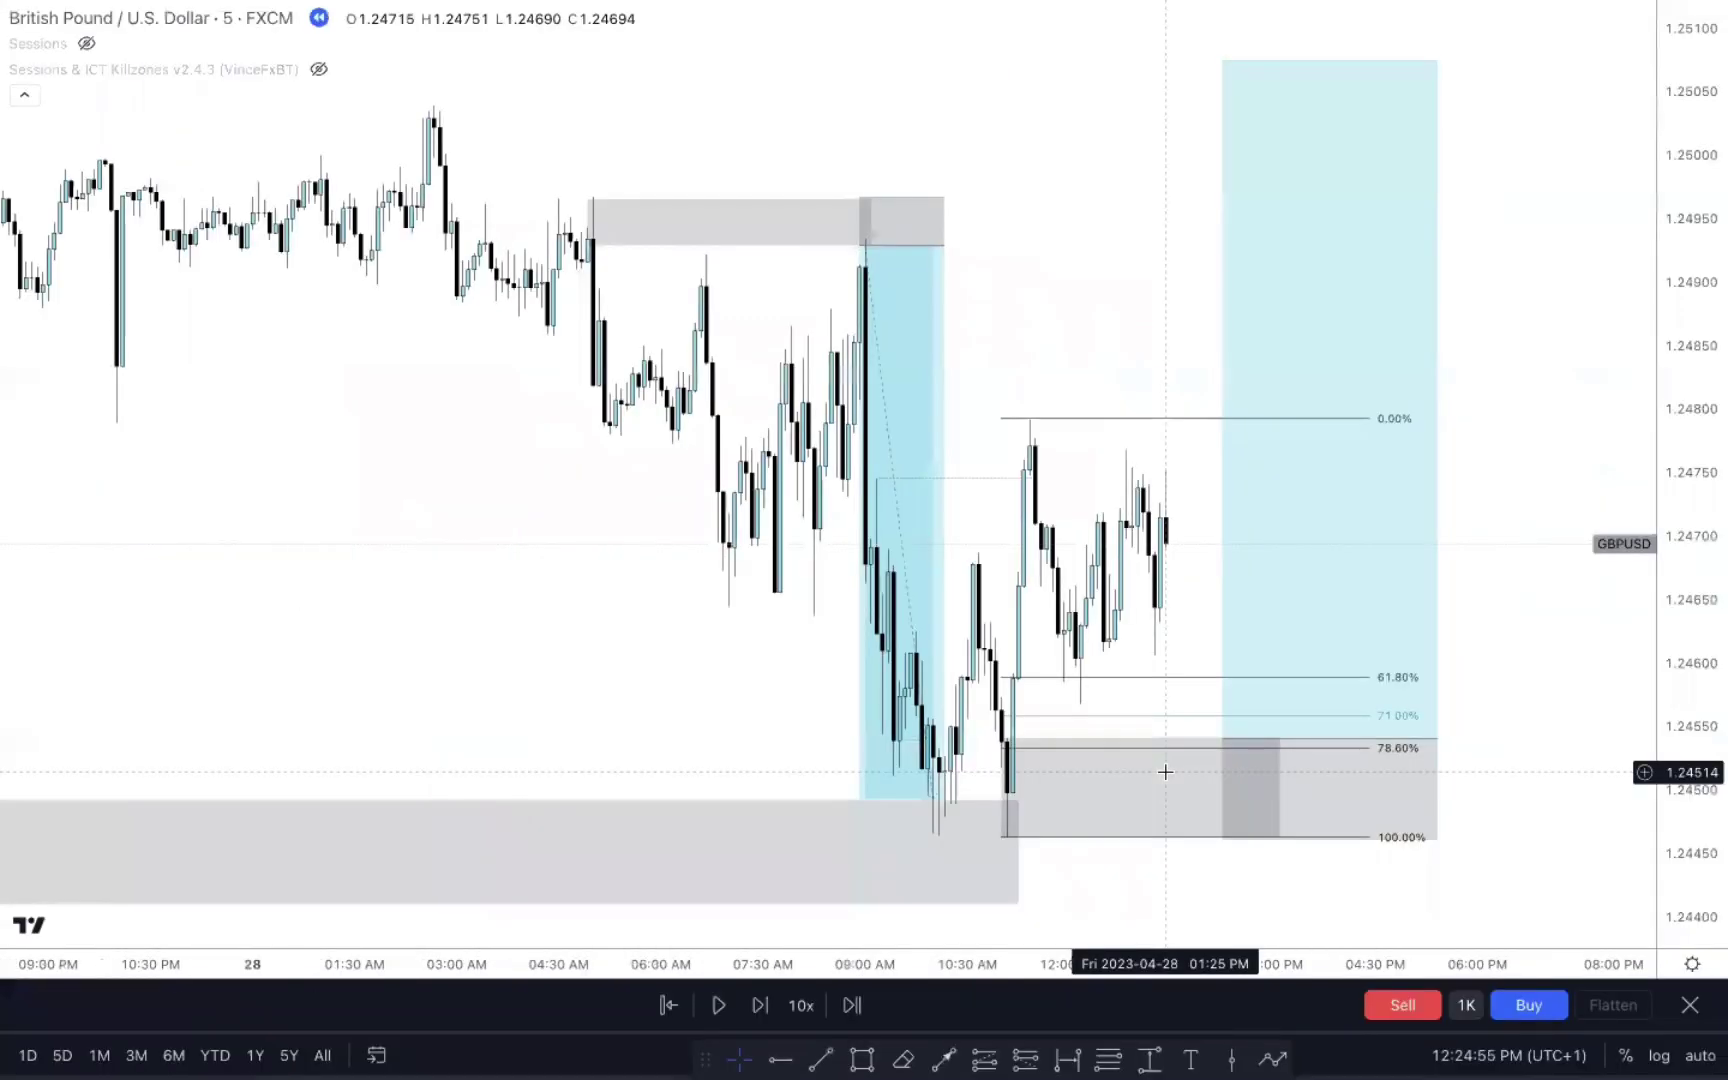
click(1230, 700)
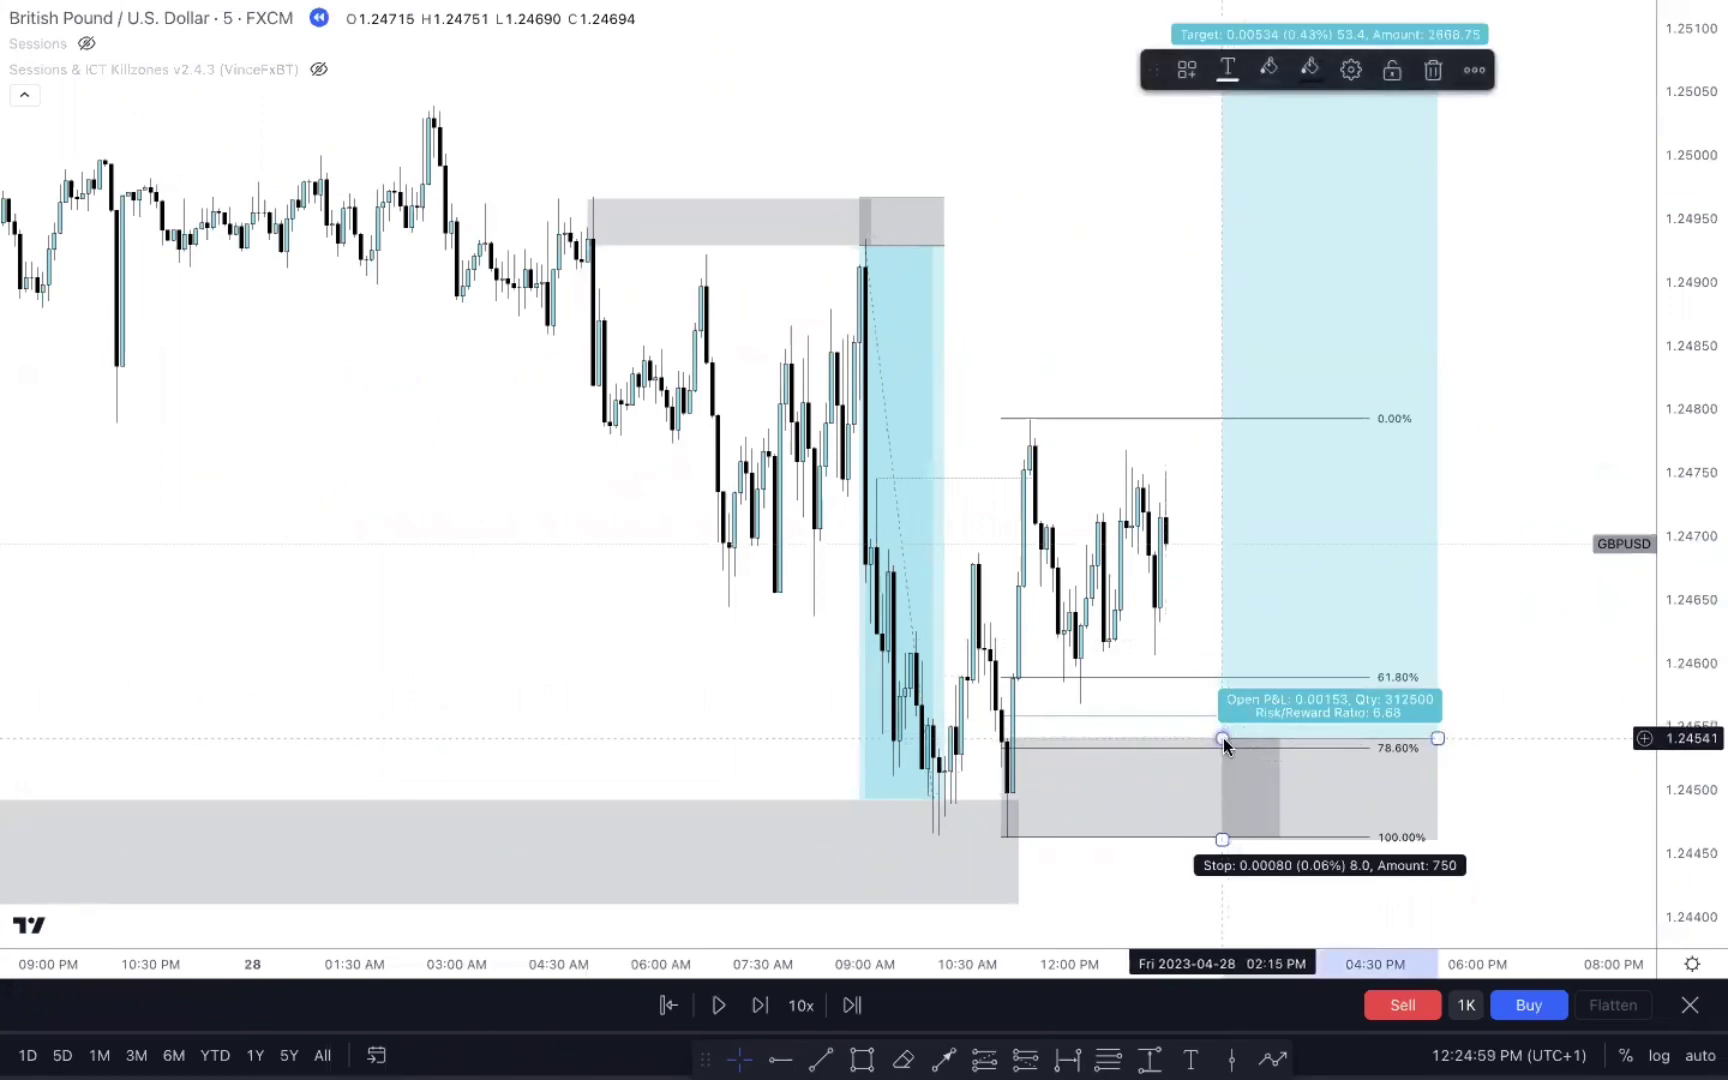
mouse_move(1223, 737)
mouse_down()
mouse_move(1218, 674)
mouse_move(1218, 712)
mouse_up()
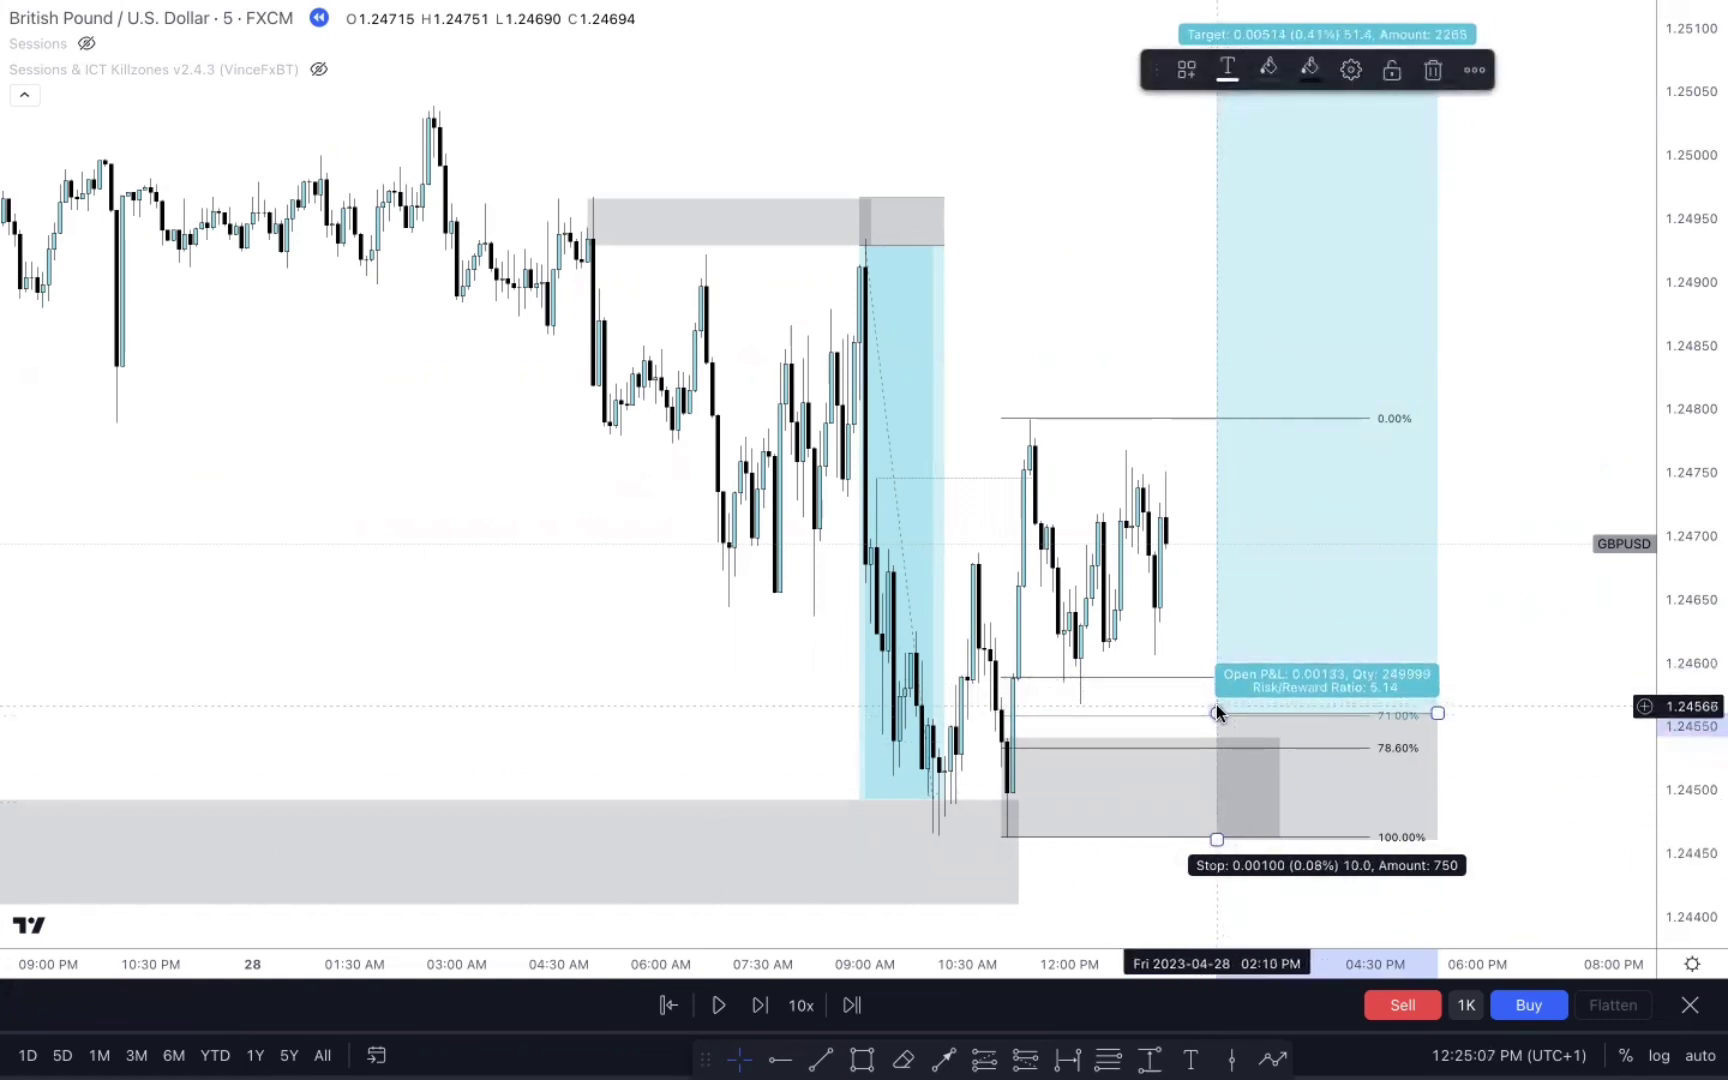
drag(1215, 712, 1215, 739)
Zoom out and run the bar replay until price rallies past the 1.2507 target.
click(1022, 289)
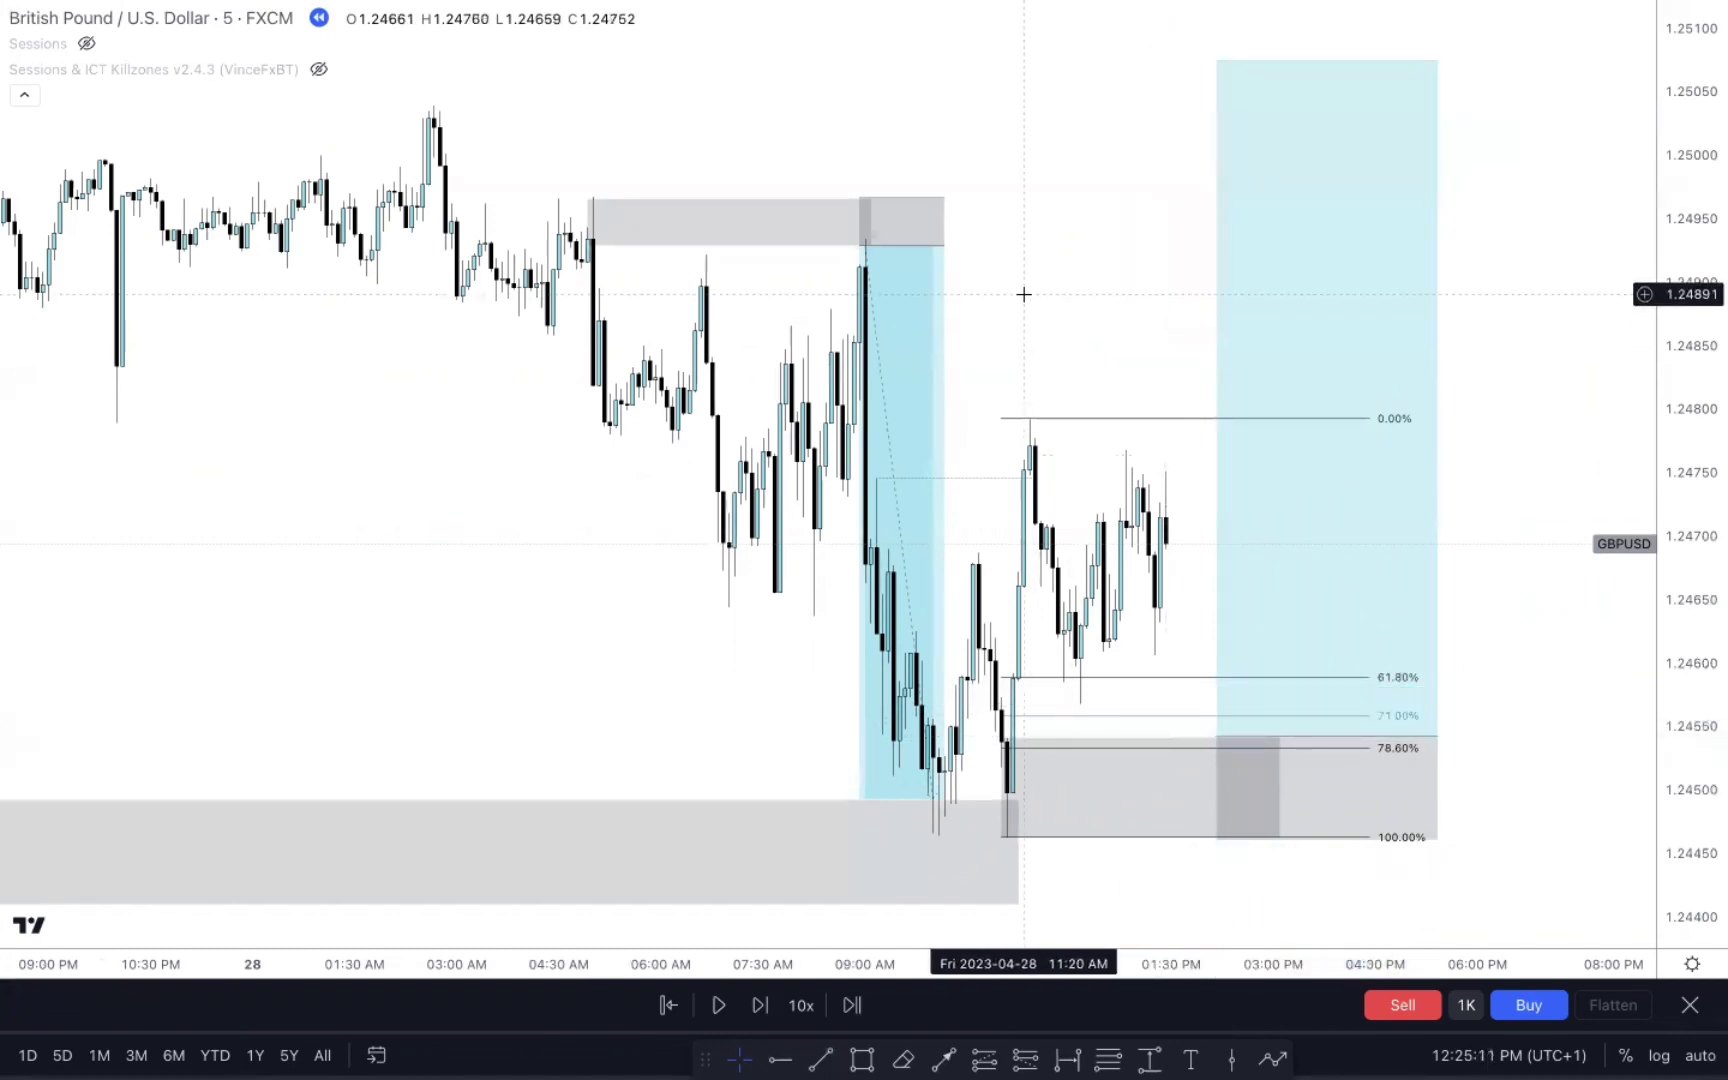
scroll(1026, 301, down, 2)
scroll(1026, 301, down, 1)
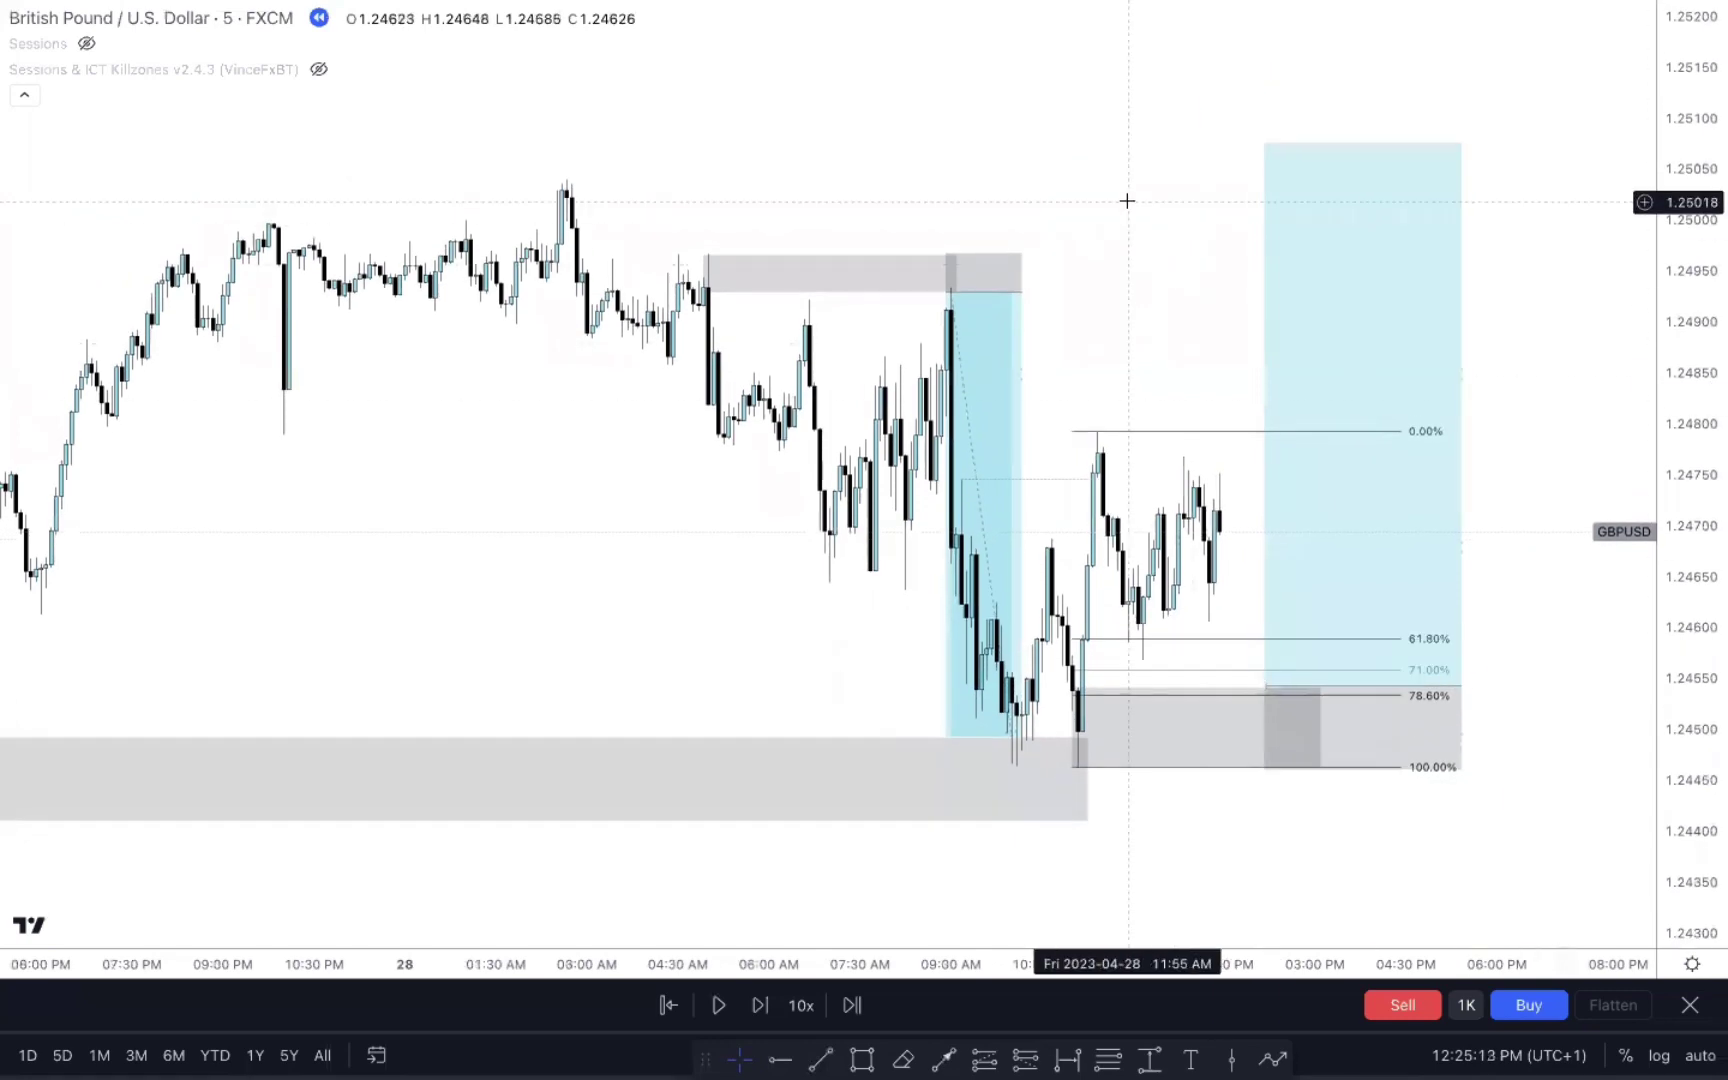
scroll(1088, 316, down, 2)
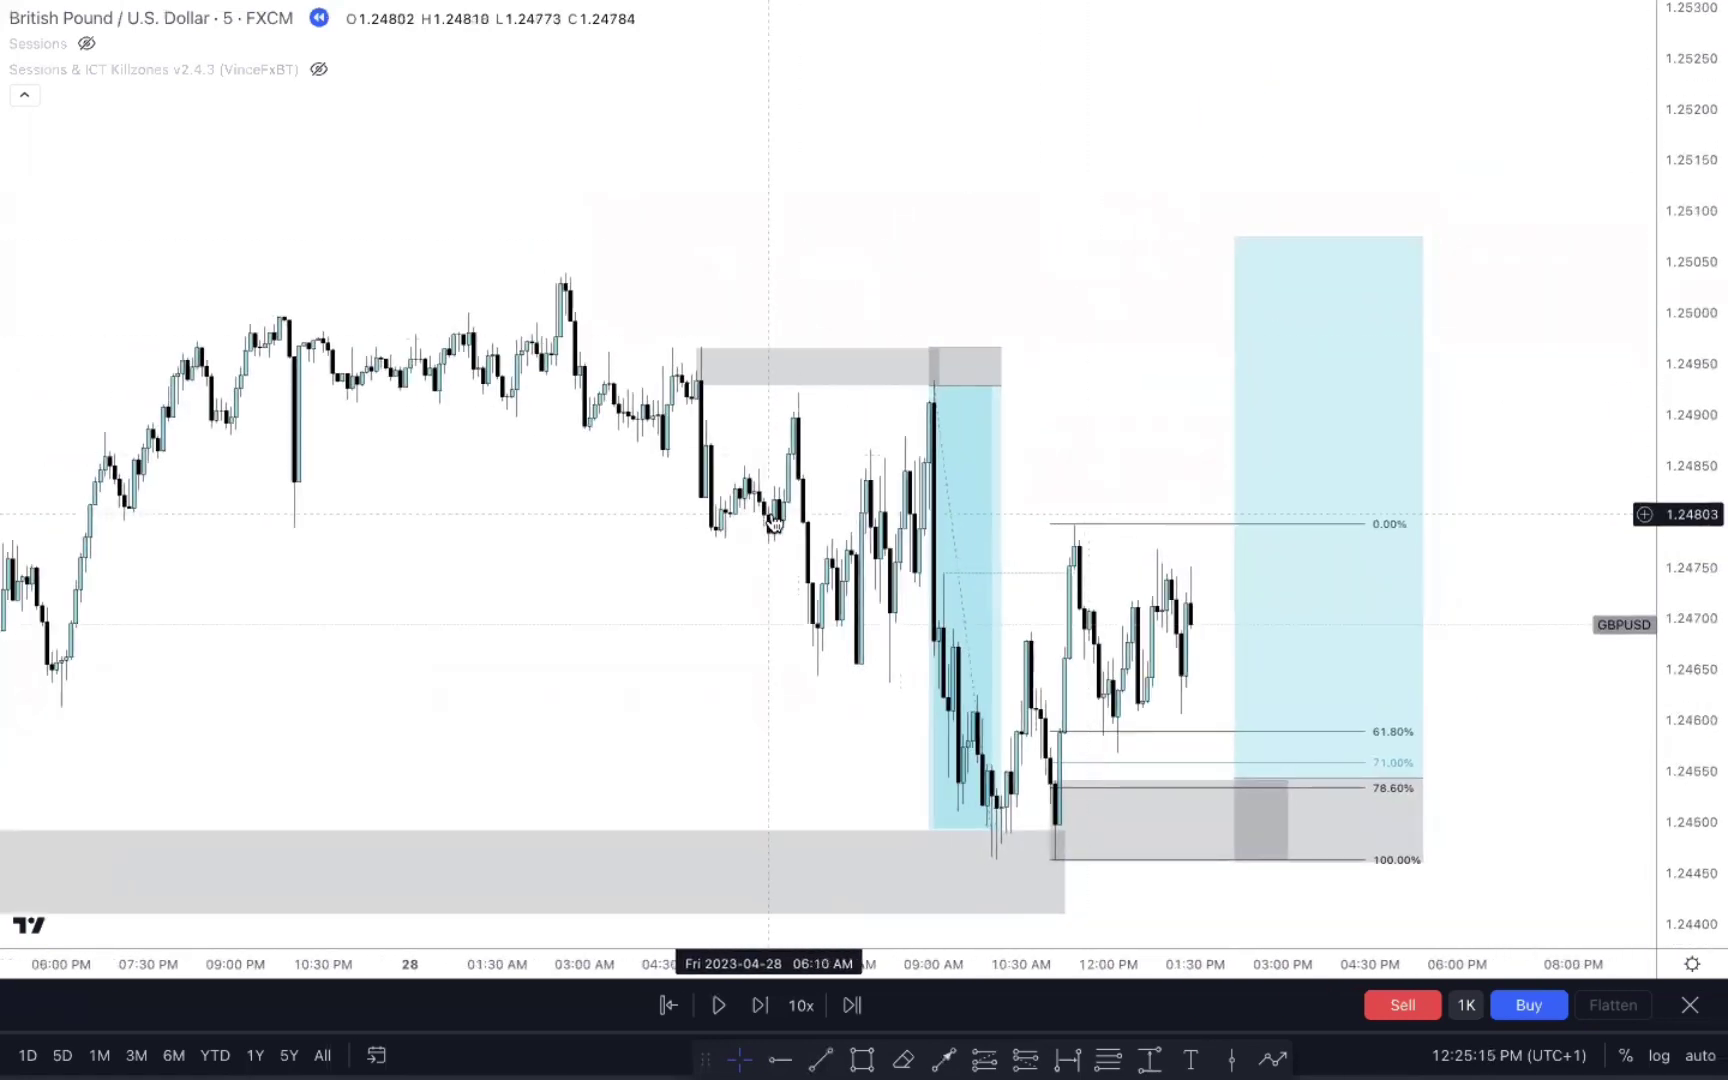
click(716, 1005)
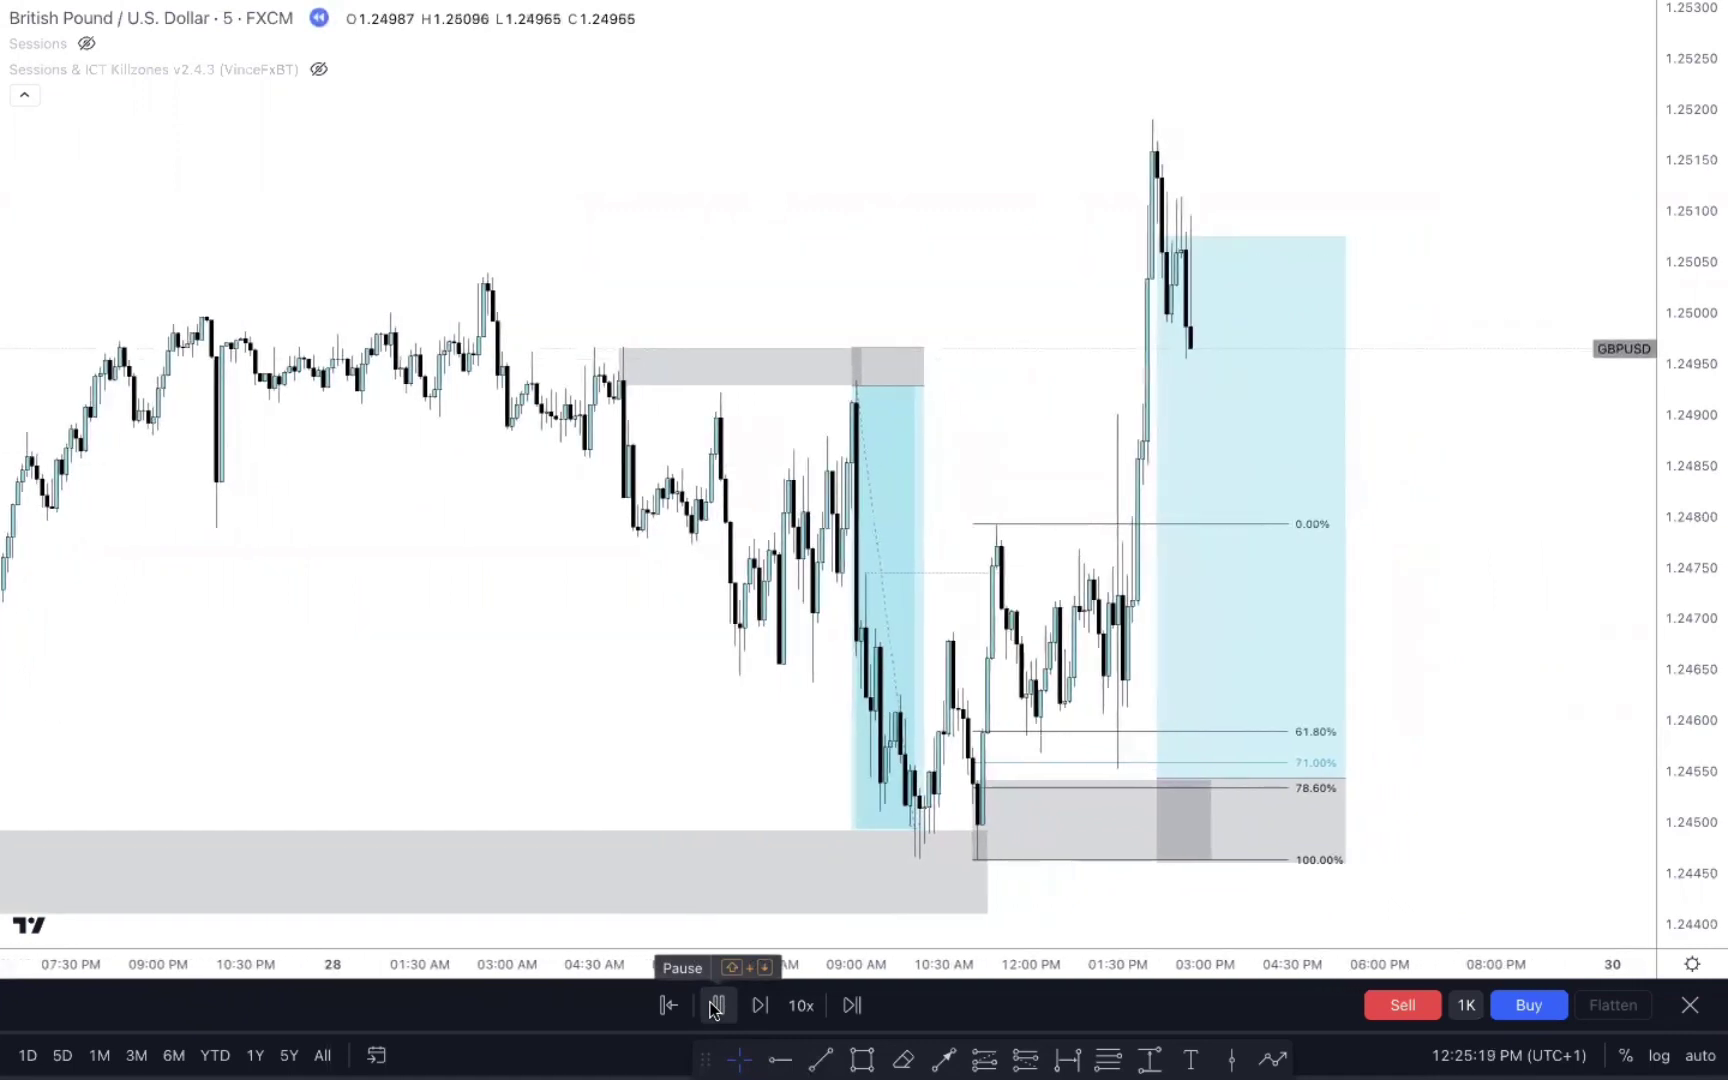
click(716, 1005)
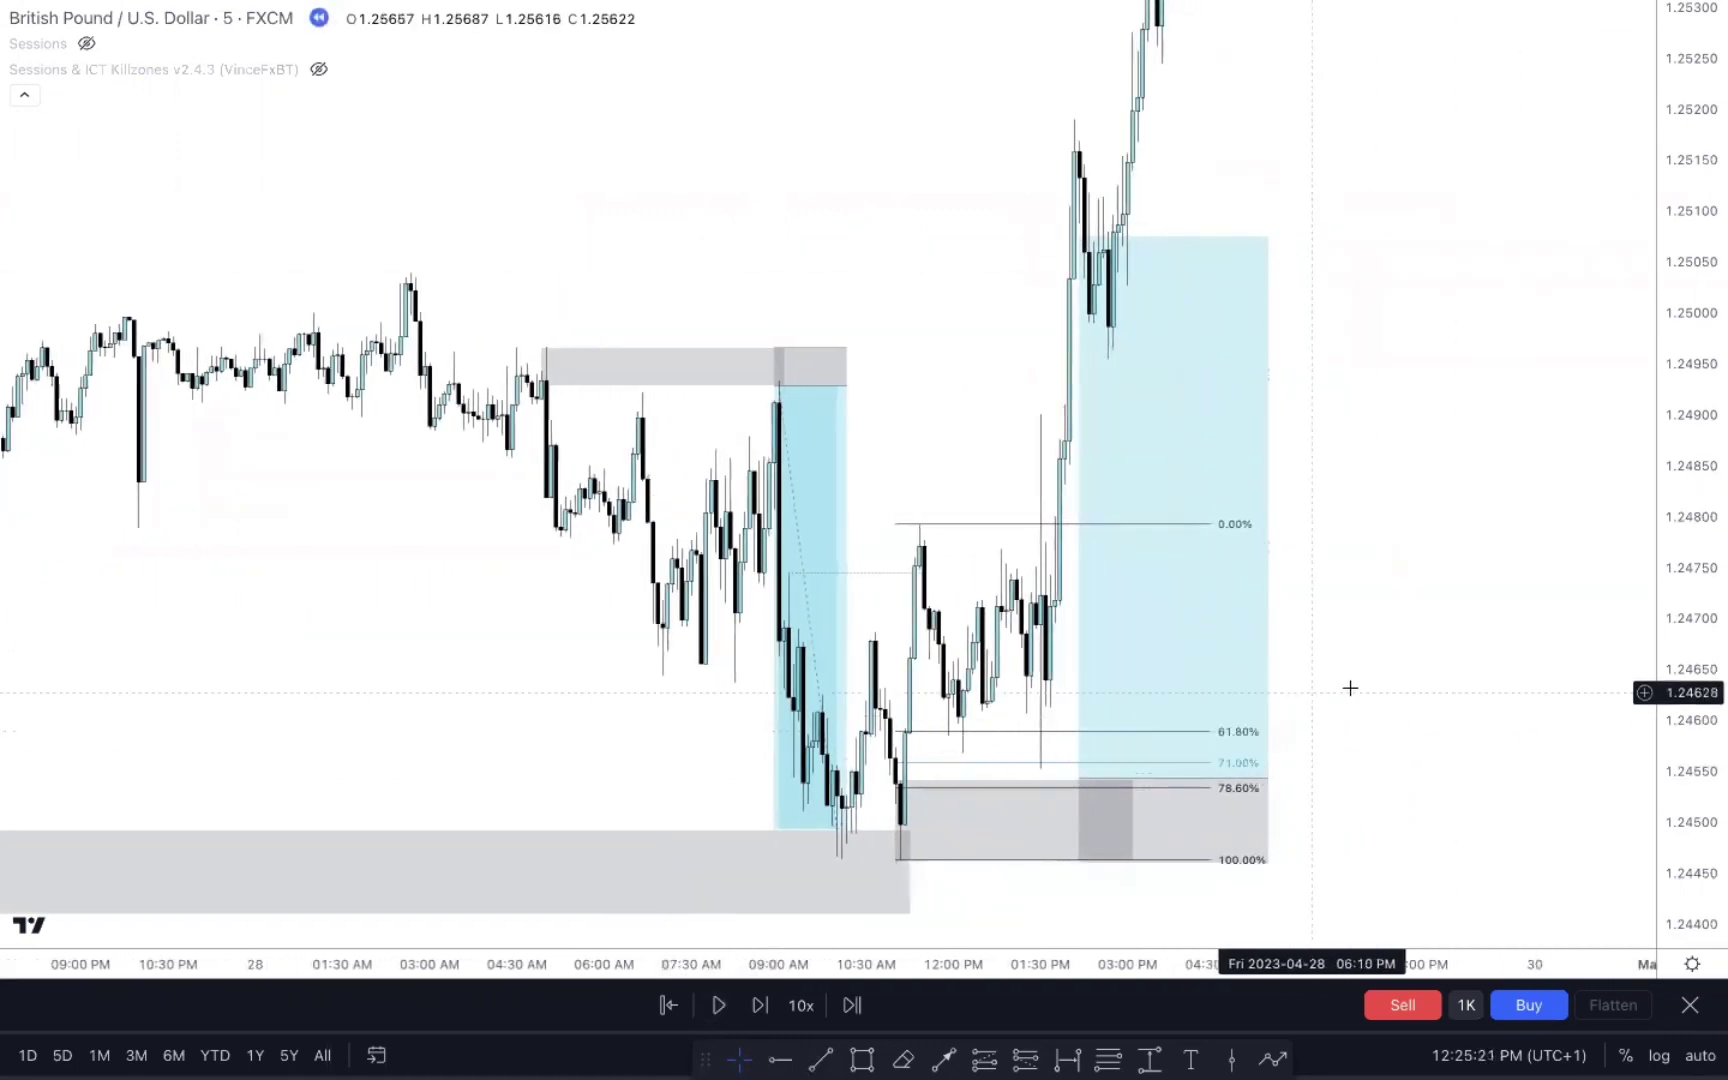
Measure a price range near the entry zone and pan the chart to follow the rally.
scroll(1370, 687, up, 1)
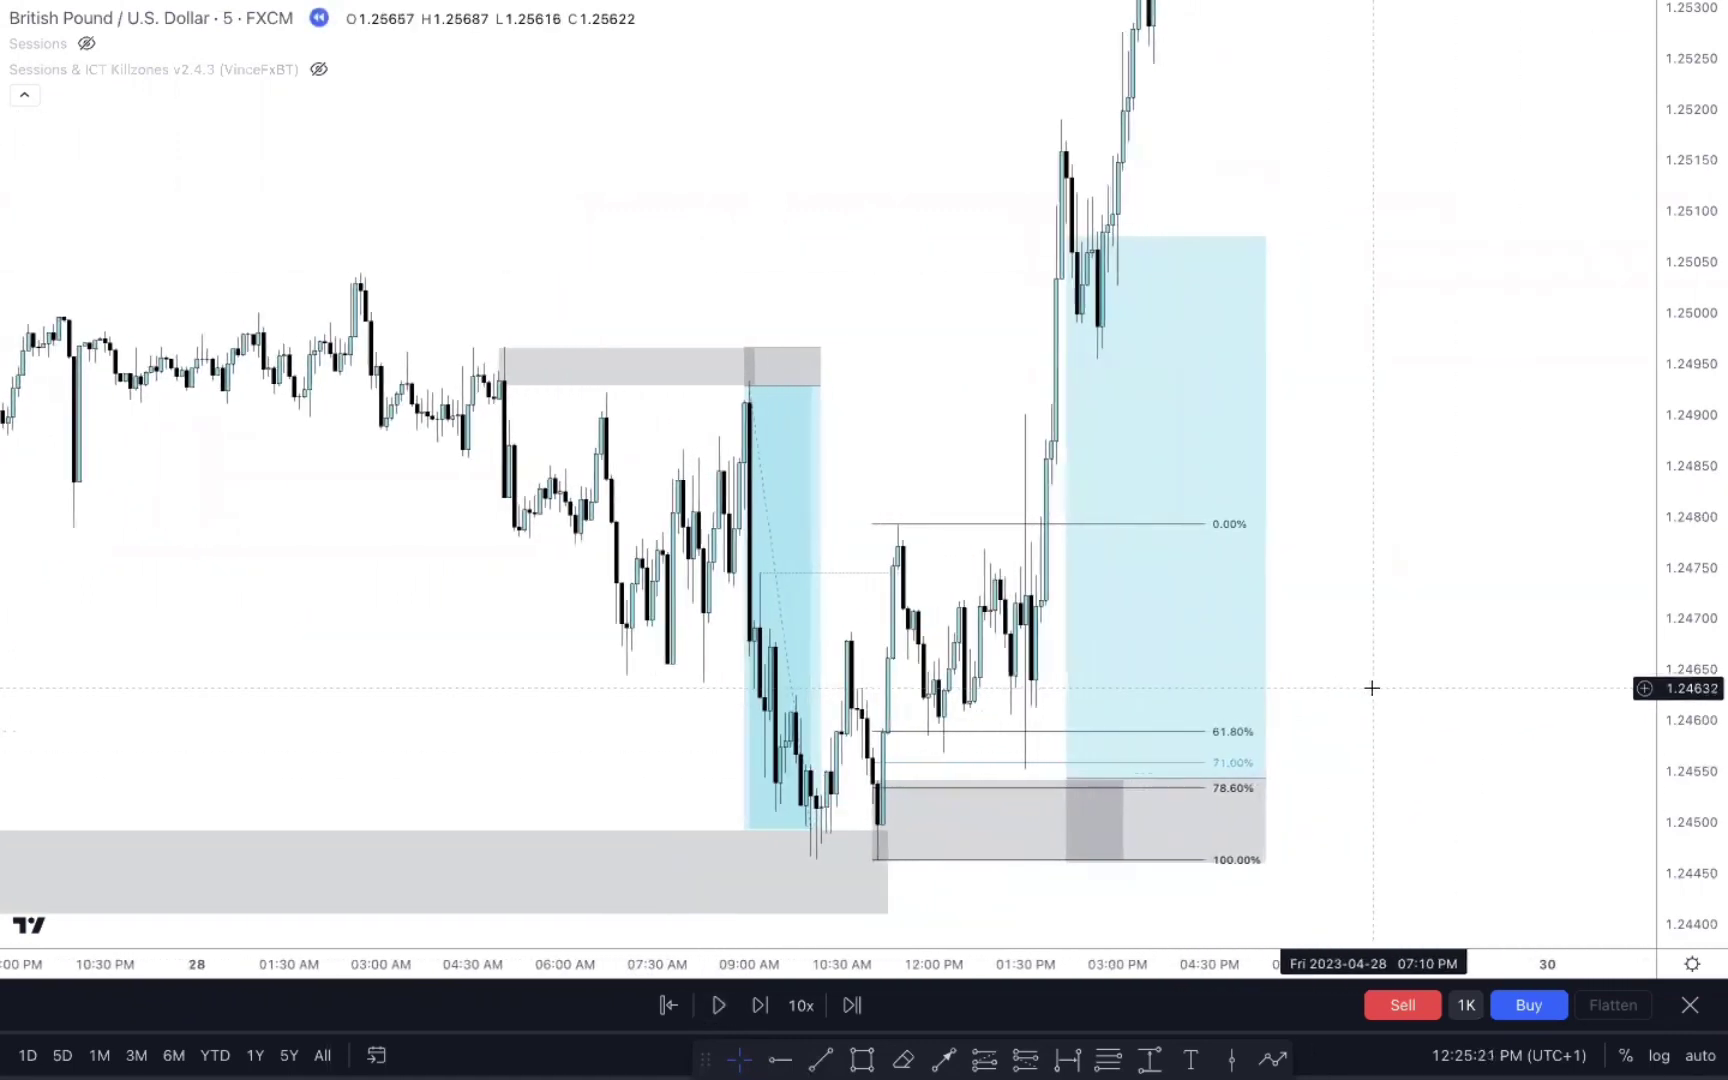
click(1030, 775)
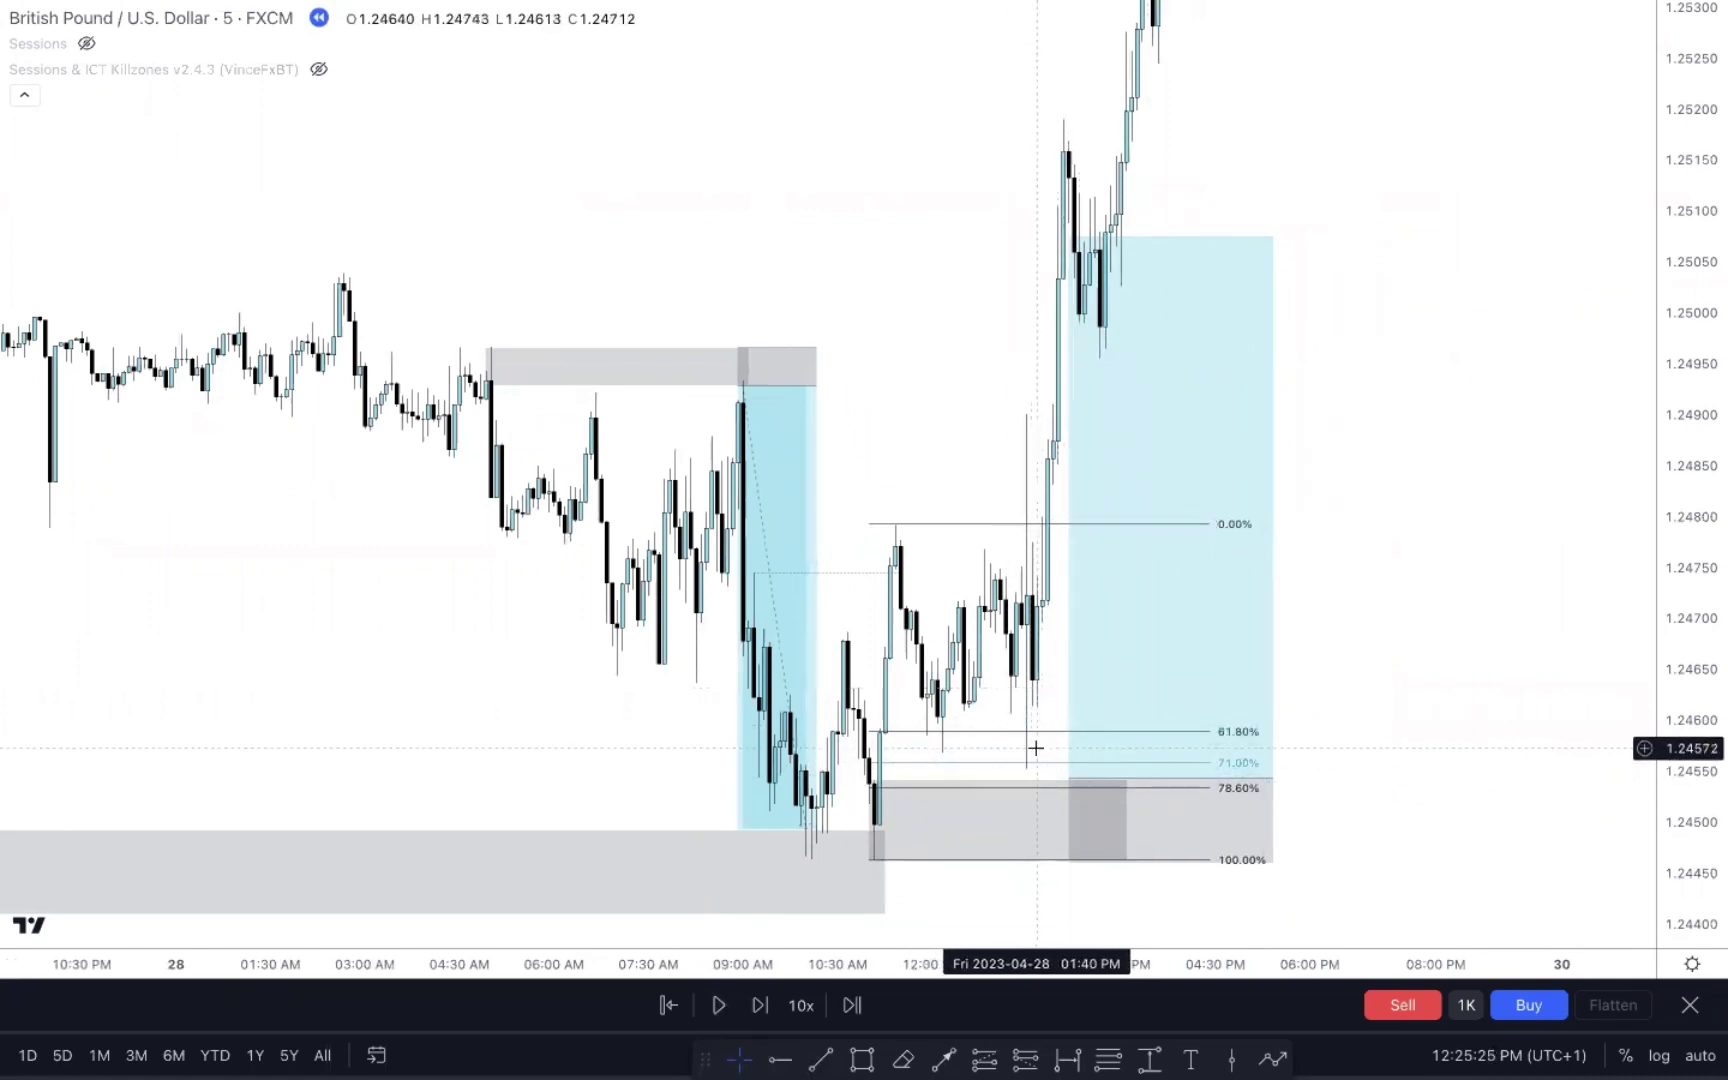
click(1028, 766)
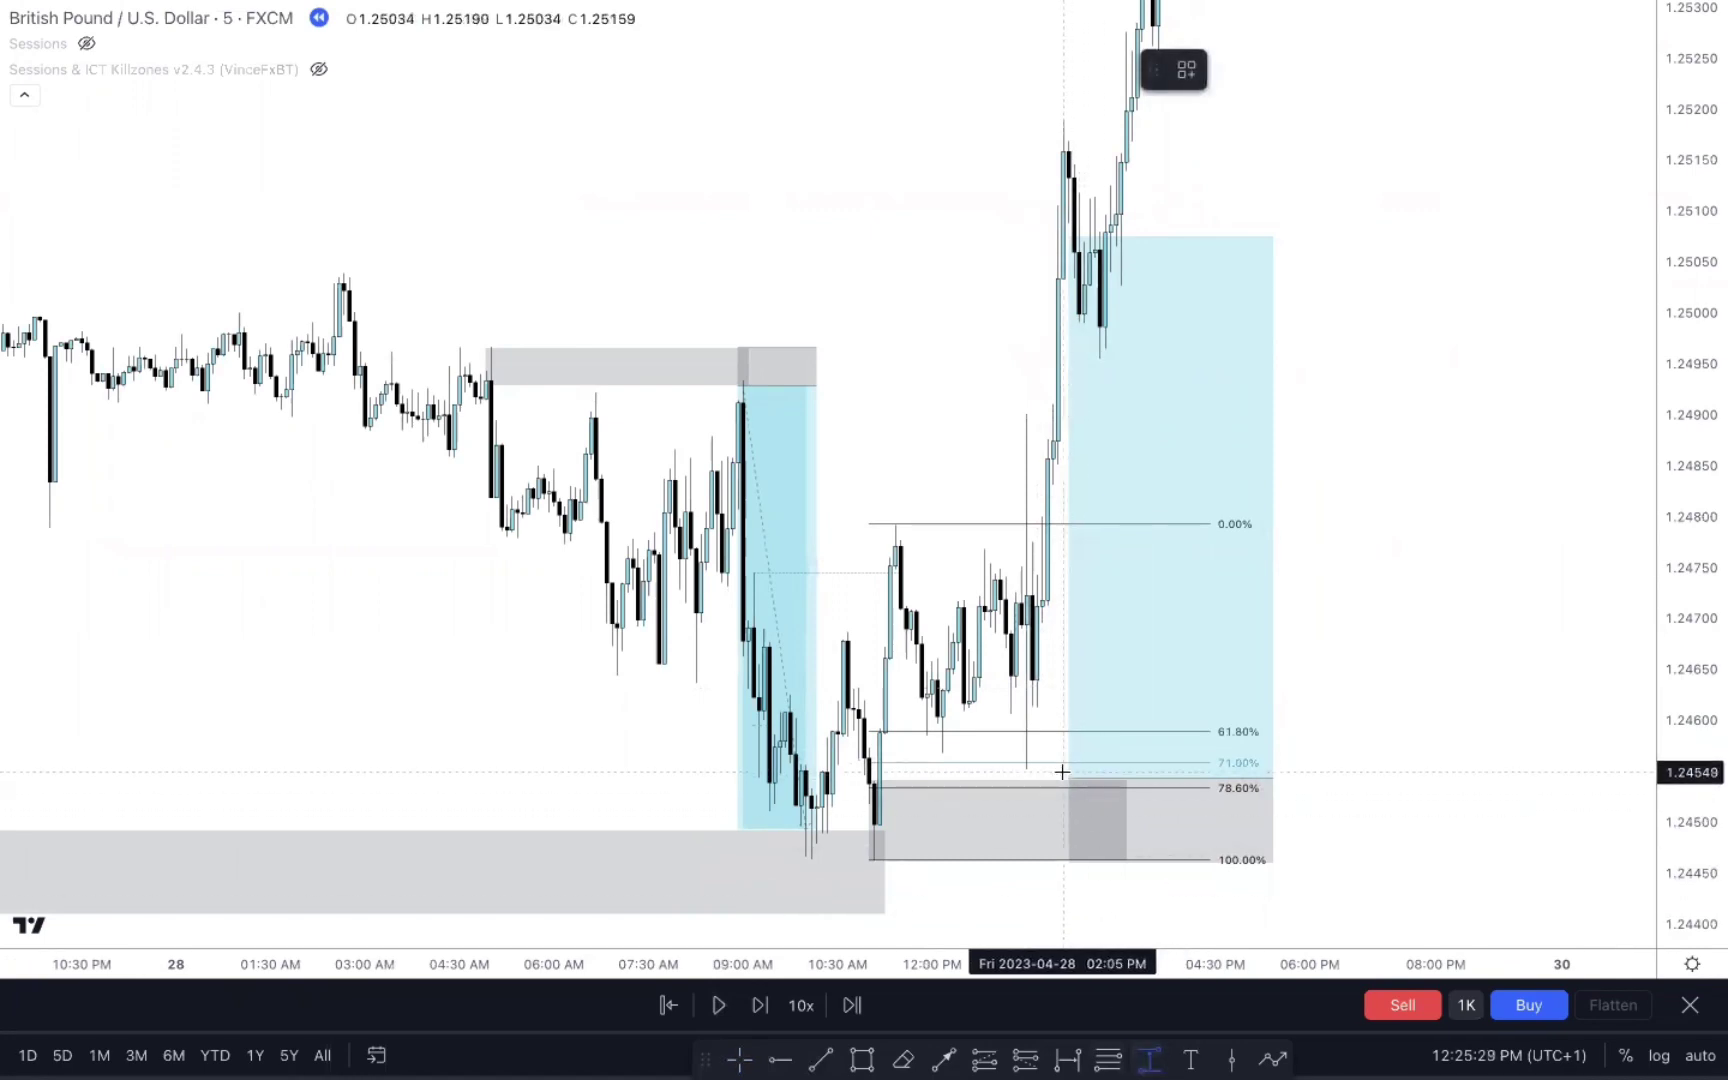
shift+click(1062, 765)
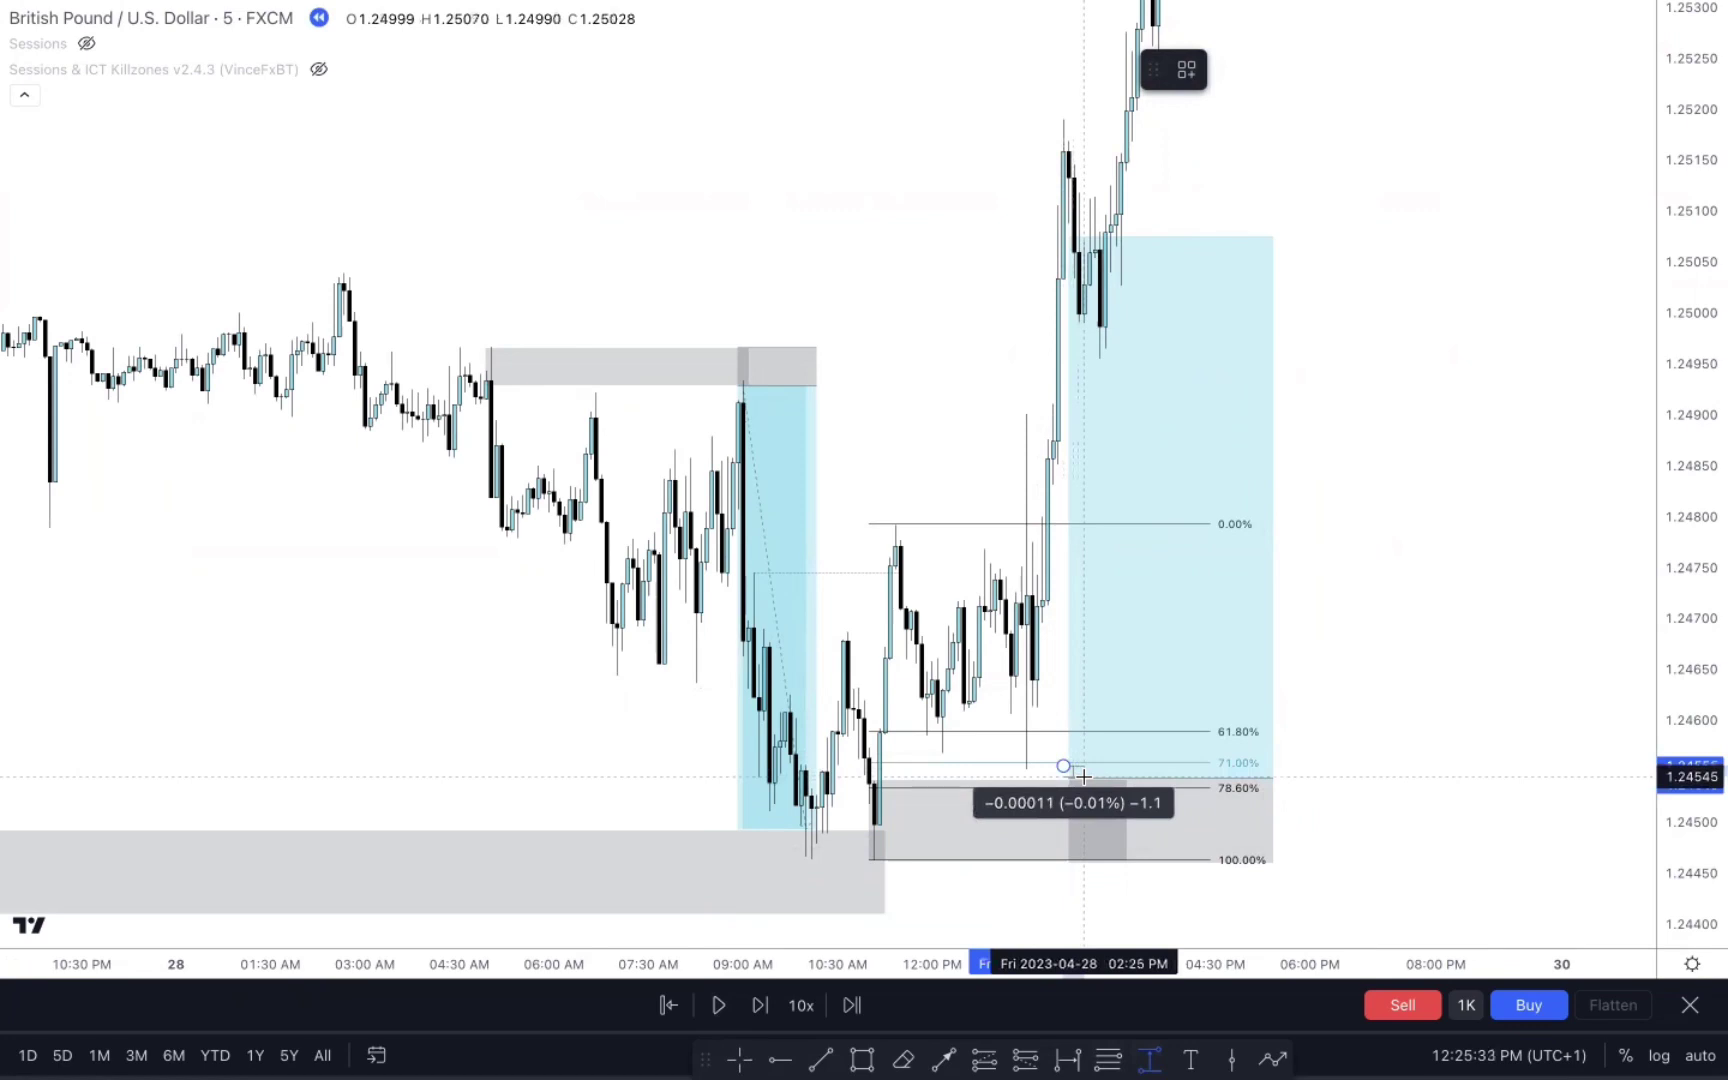
click(1083, 776)
click(1083, 778)
drag(1467, 361, 1564, 402)
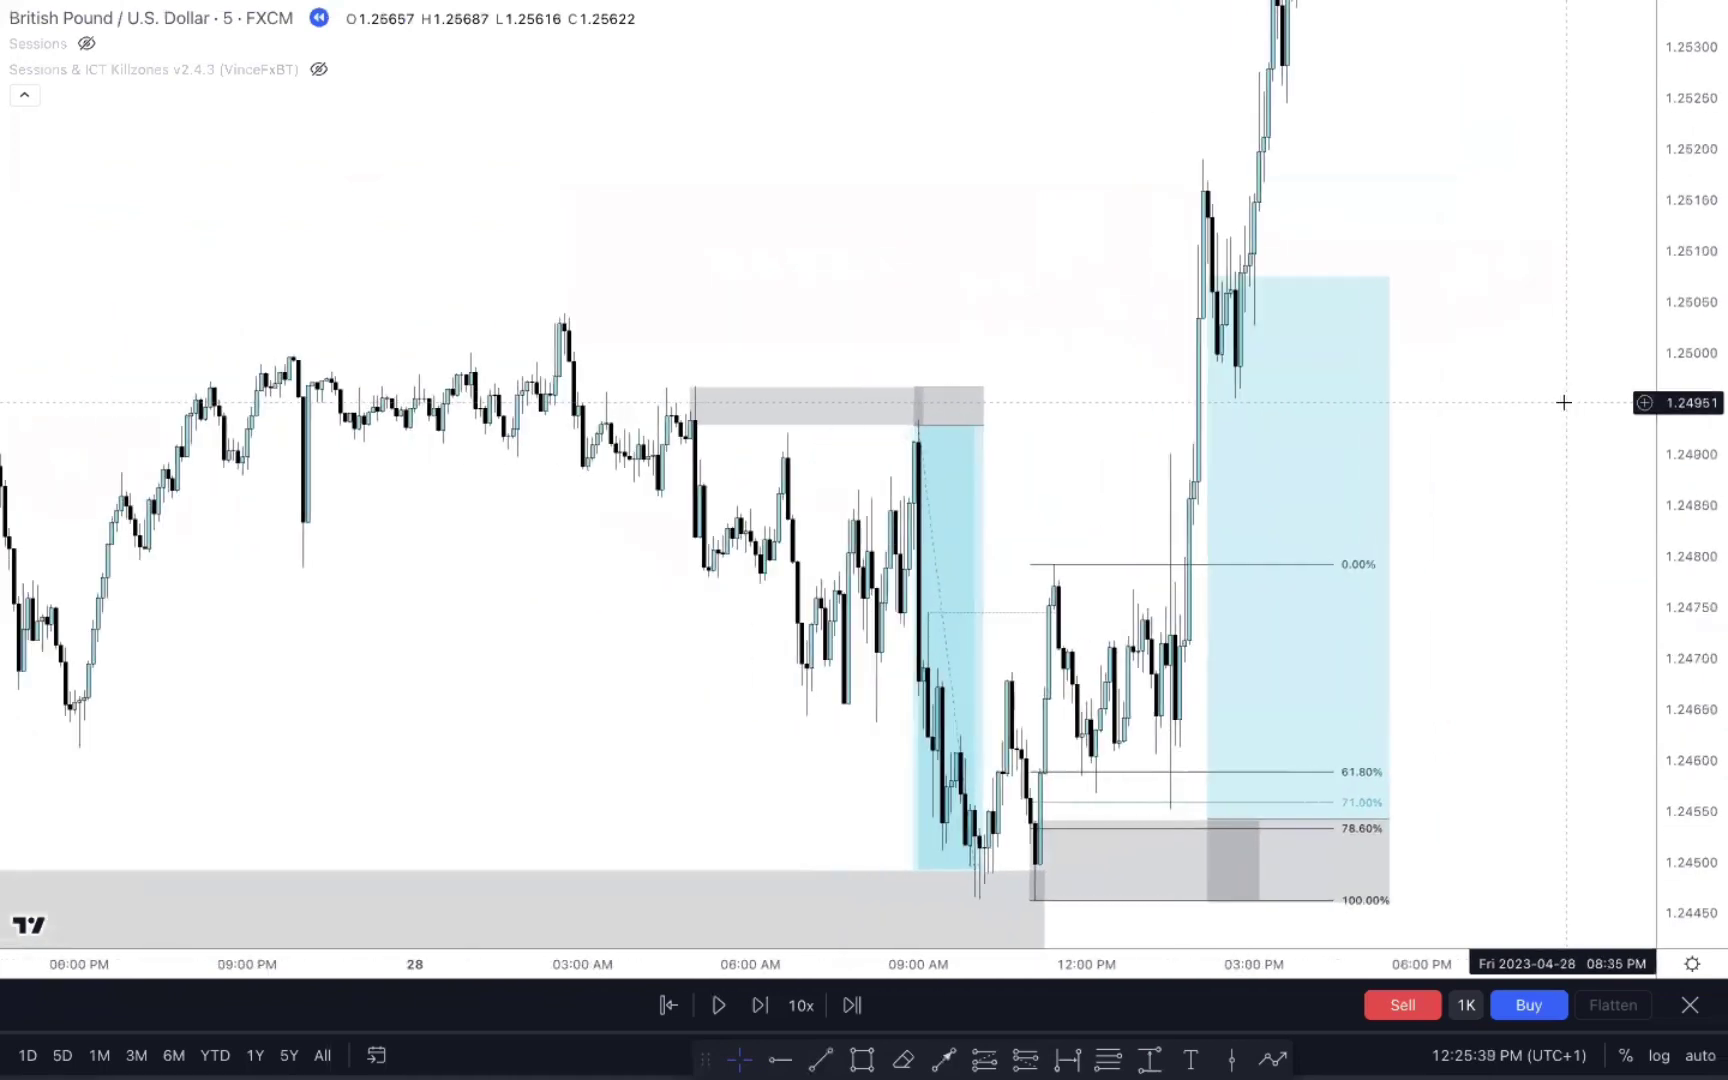
scroll(1550, 380, down, 1)
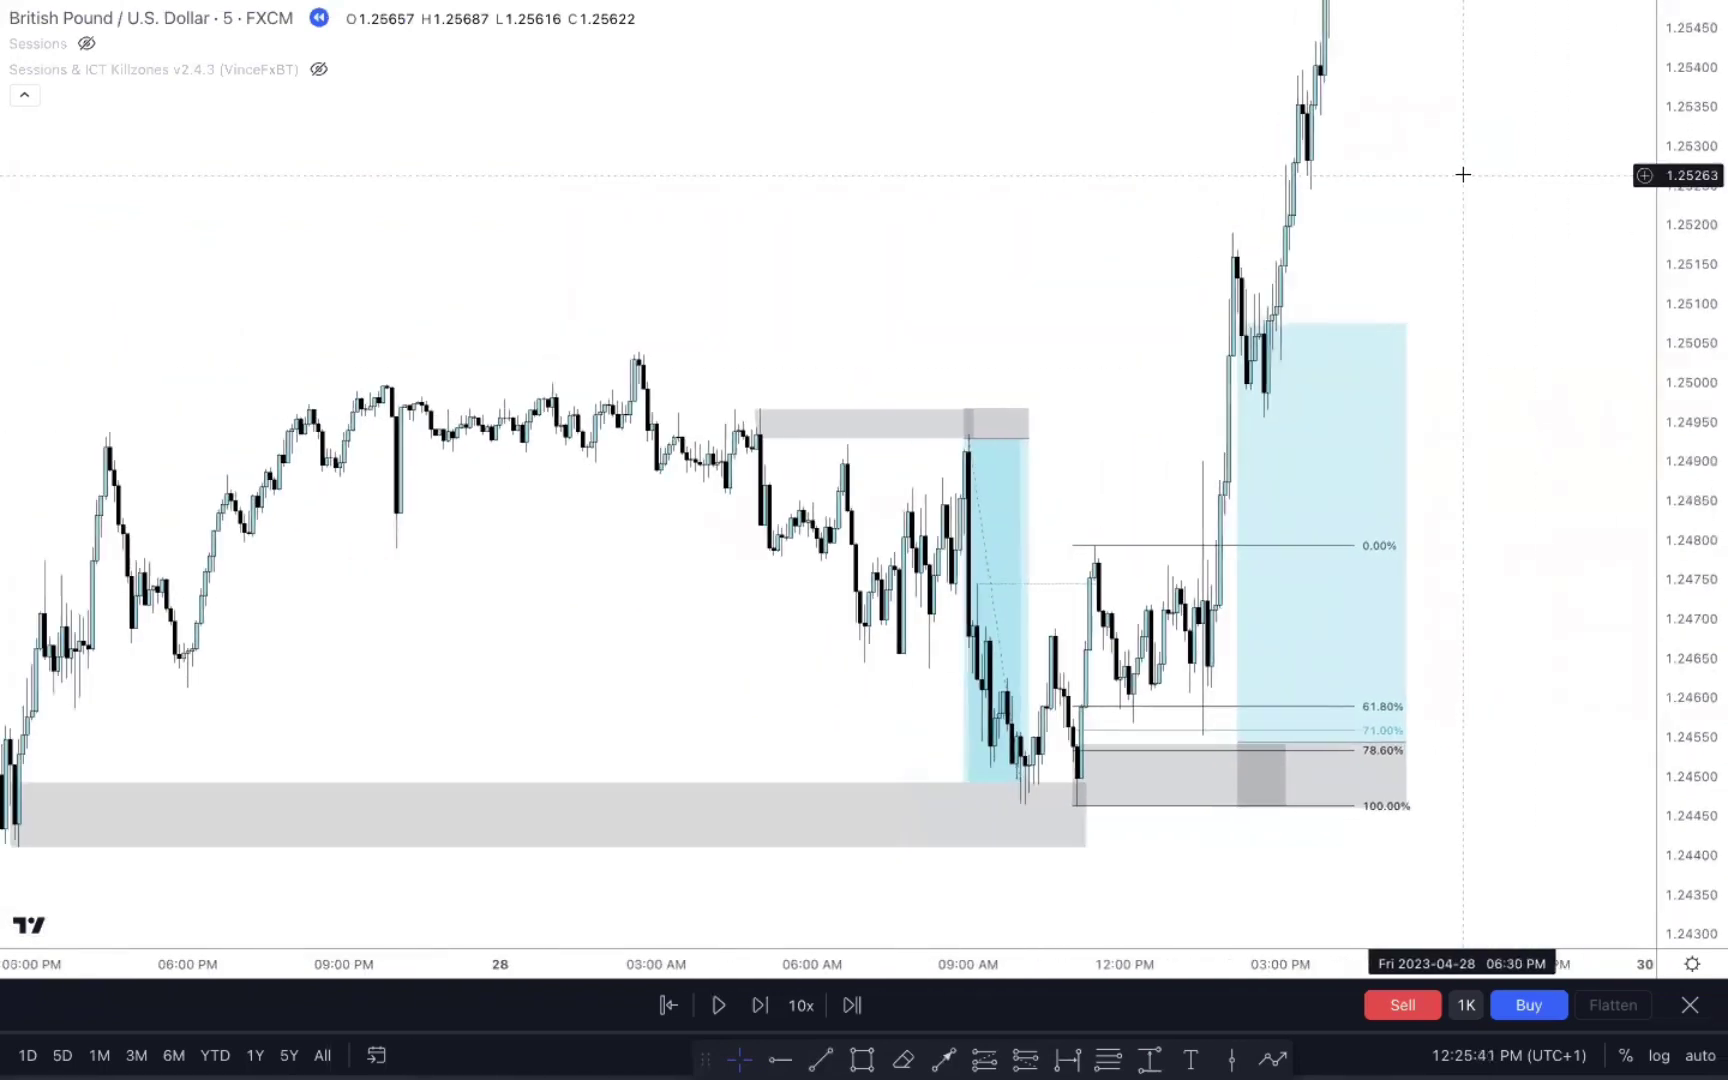
Move the long position's start earlier, to 01:45 PM.
scroll(1463, 174, down, 1)
drag(1463, 174, 1429, 277)
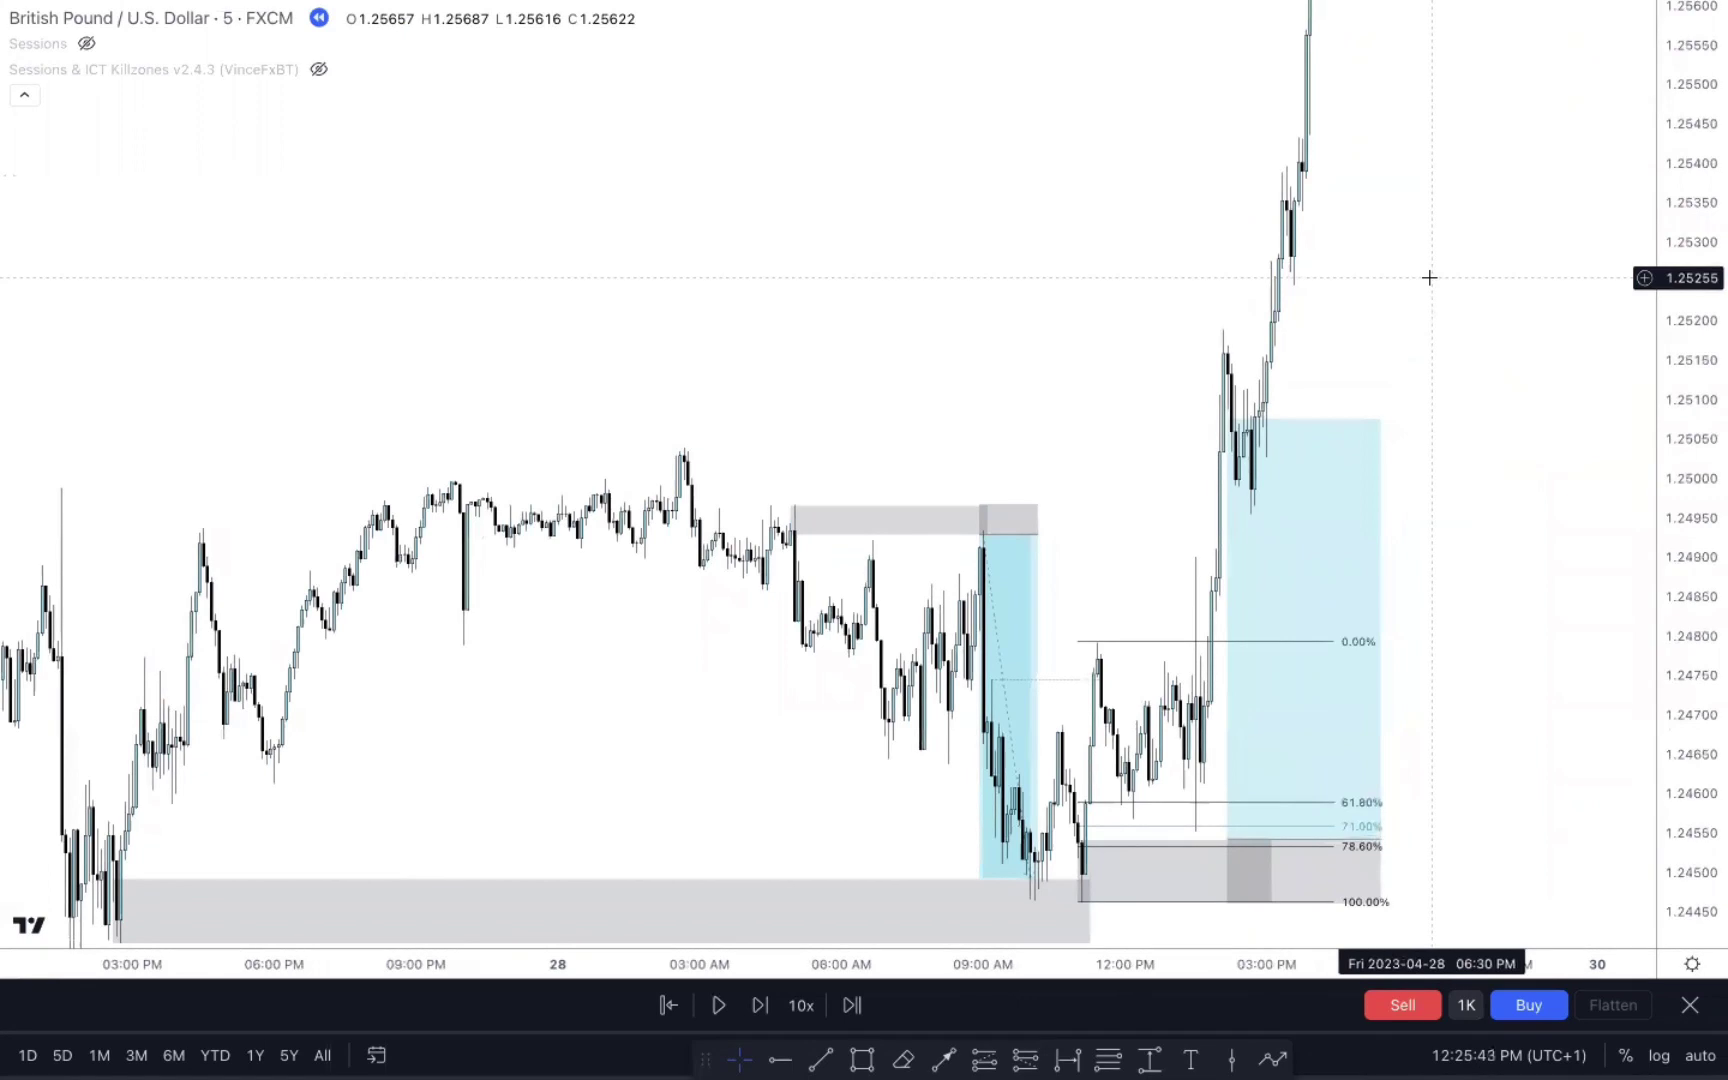
mouse_move(1230, 805)
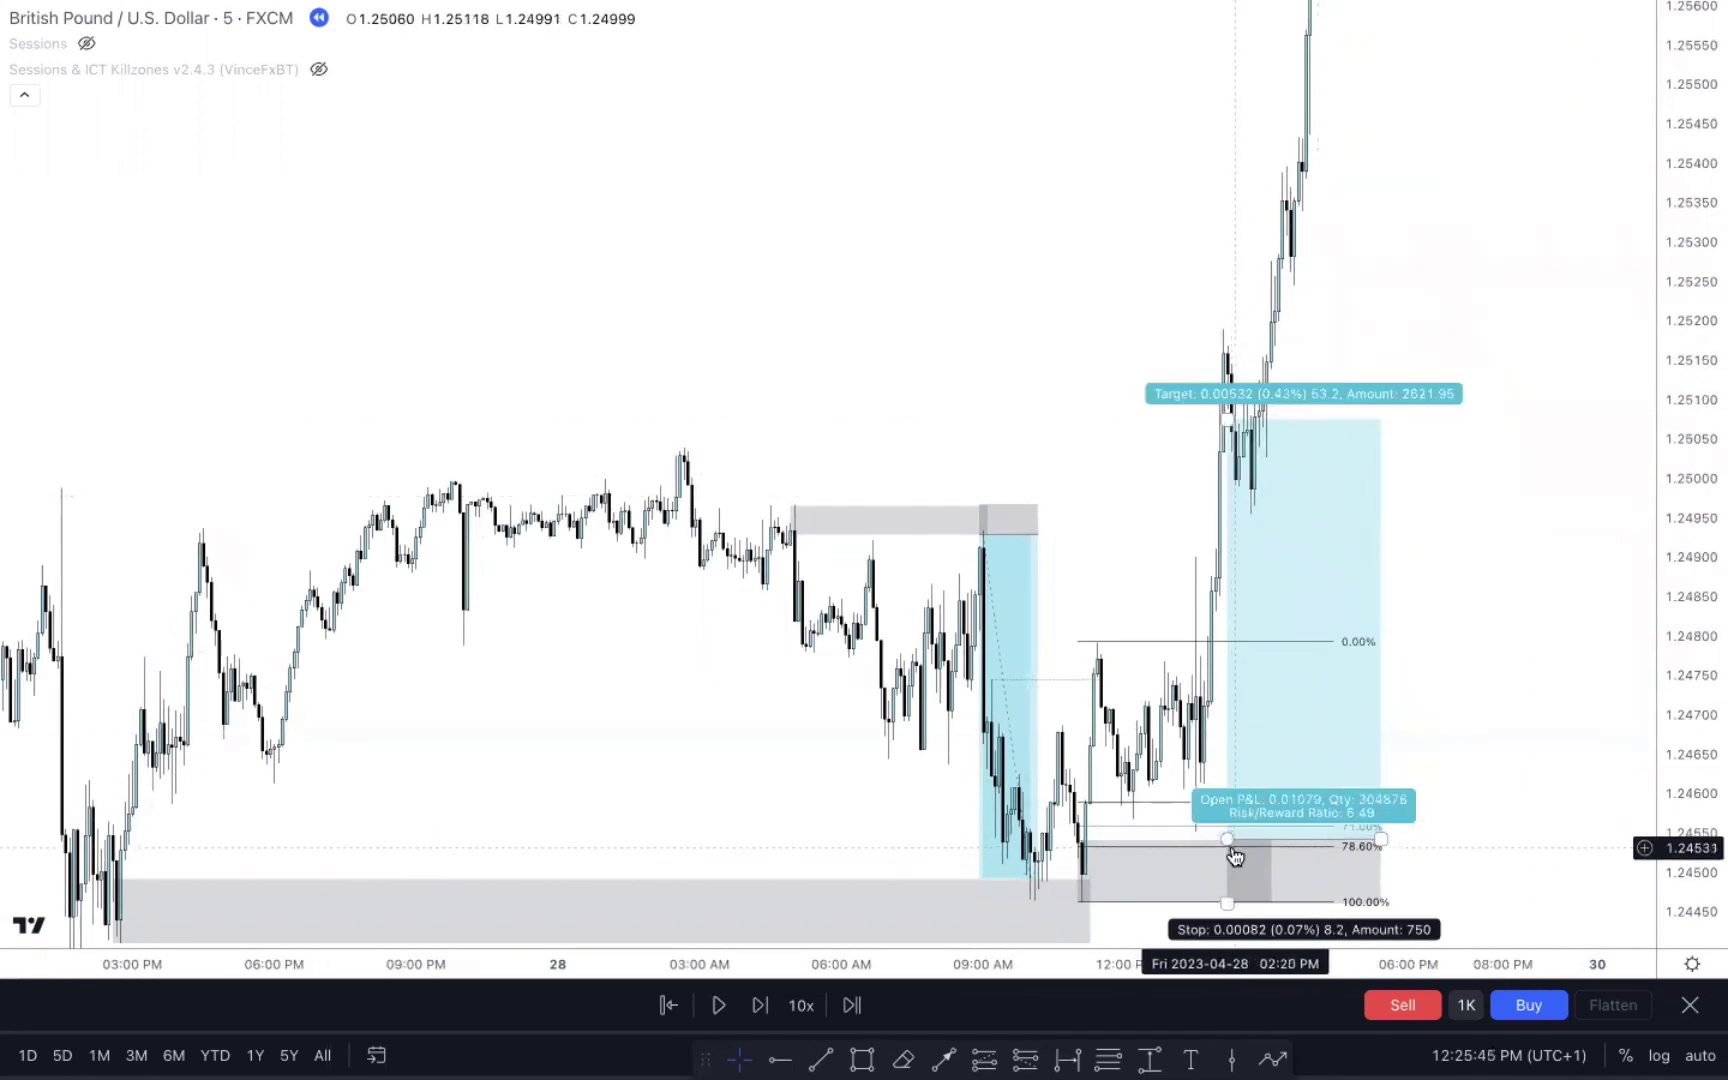
click(1228, 840)
drag(1228, 840, 1188, 827)
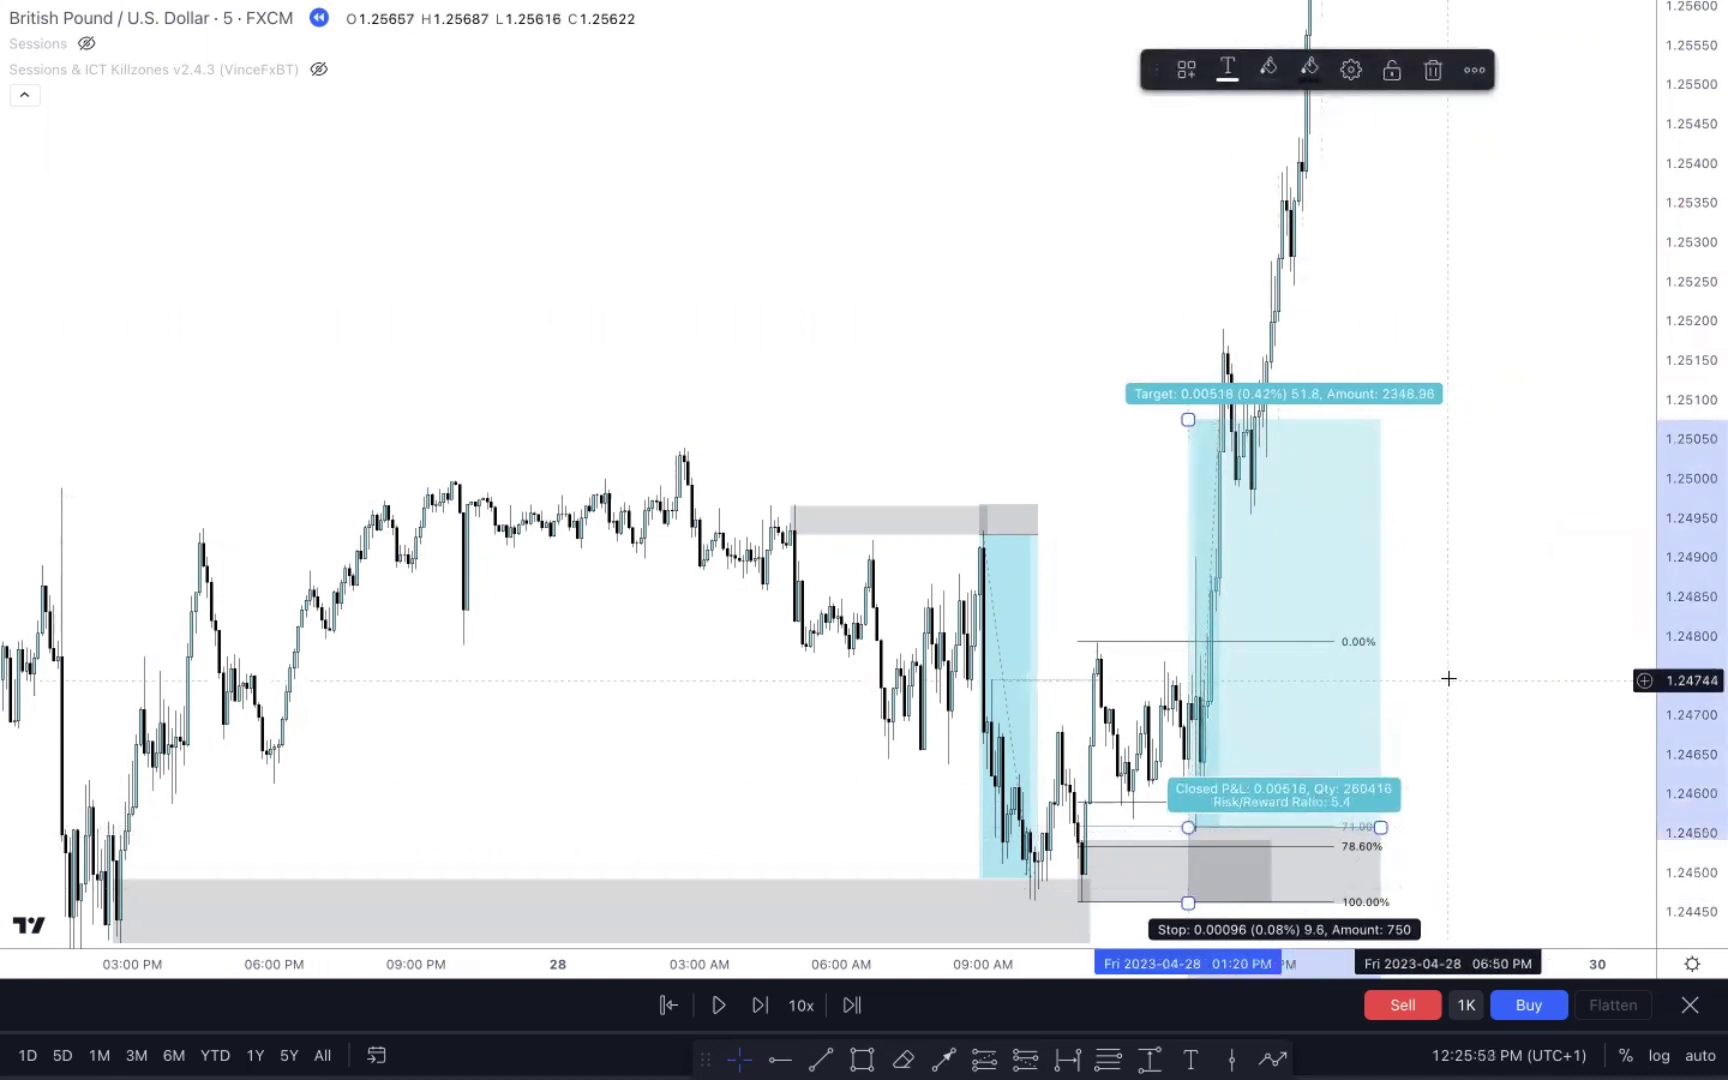
Set the long's entry at the 71% level and target about 1.2555, reaching 10.6 risk/reward.
mouse_move(1189, 828)
mouse_down()
mouse_move(1190, 844)
mouse_move(1184, 829)
mouse_up()
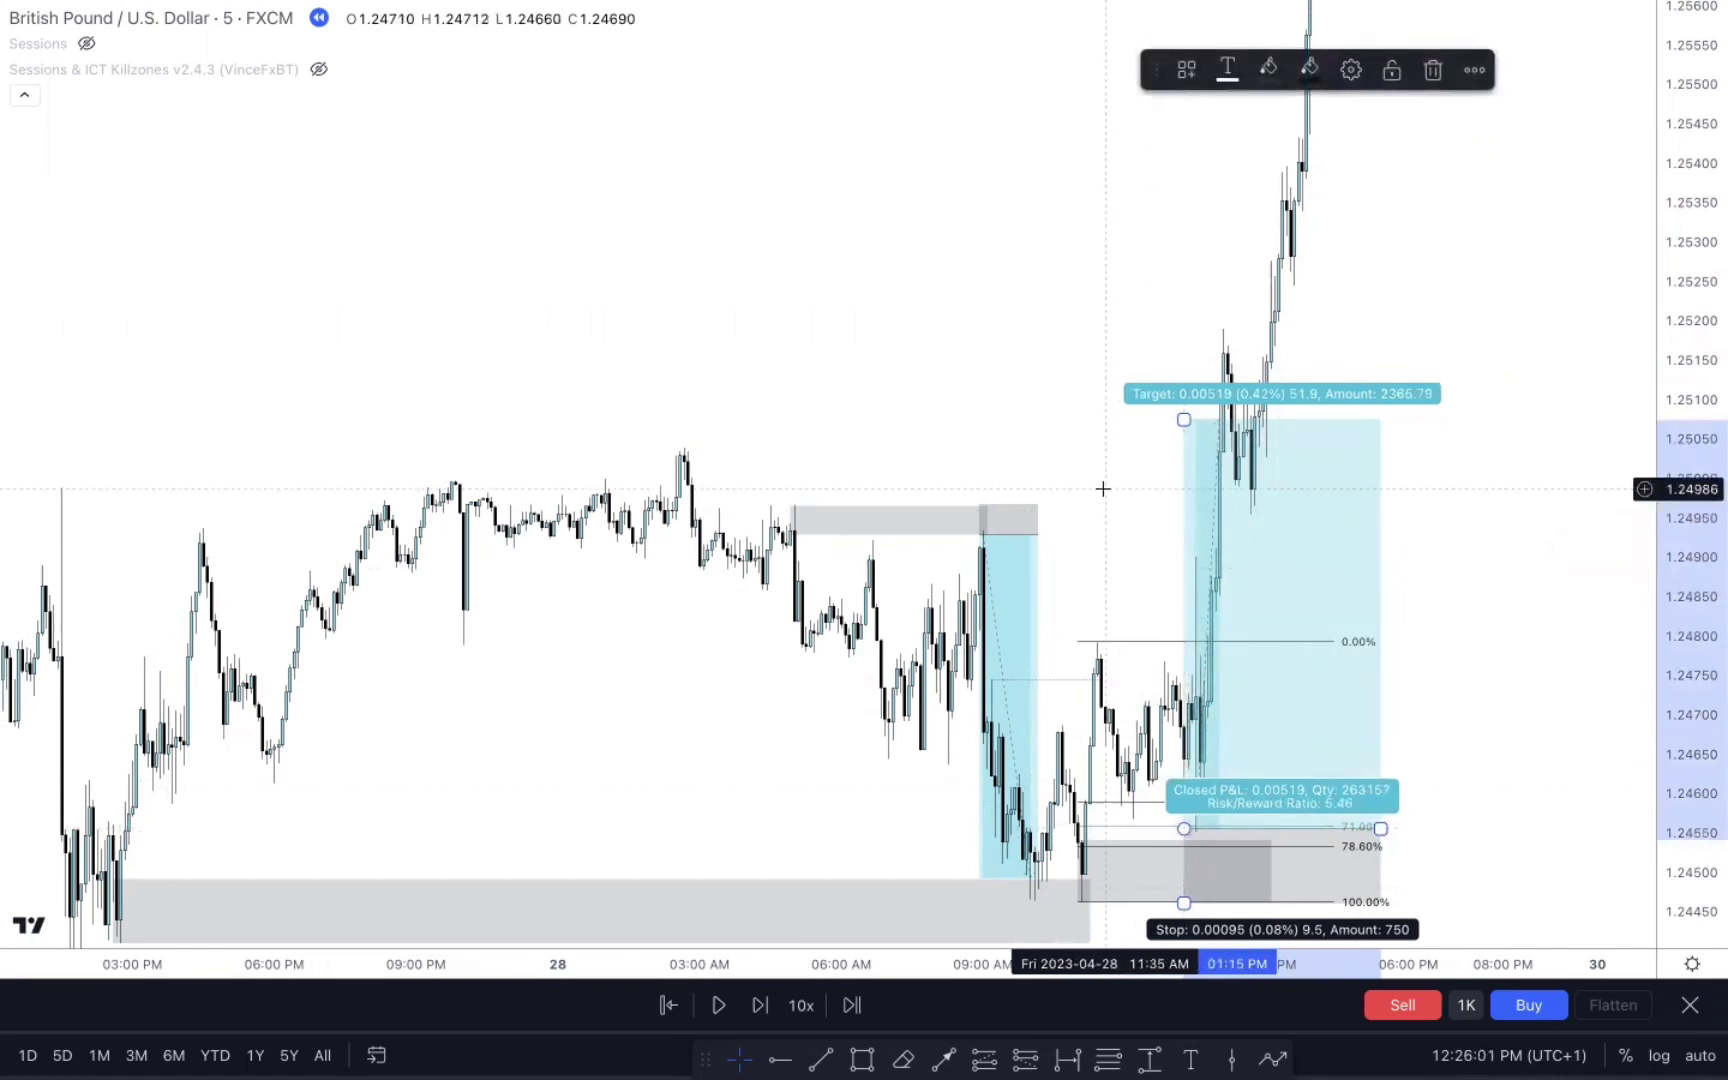
drag(1181, 418, 1162, 35)
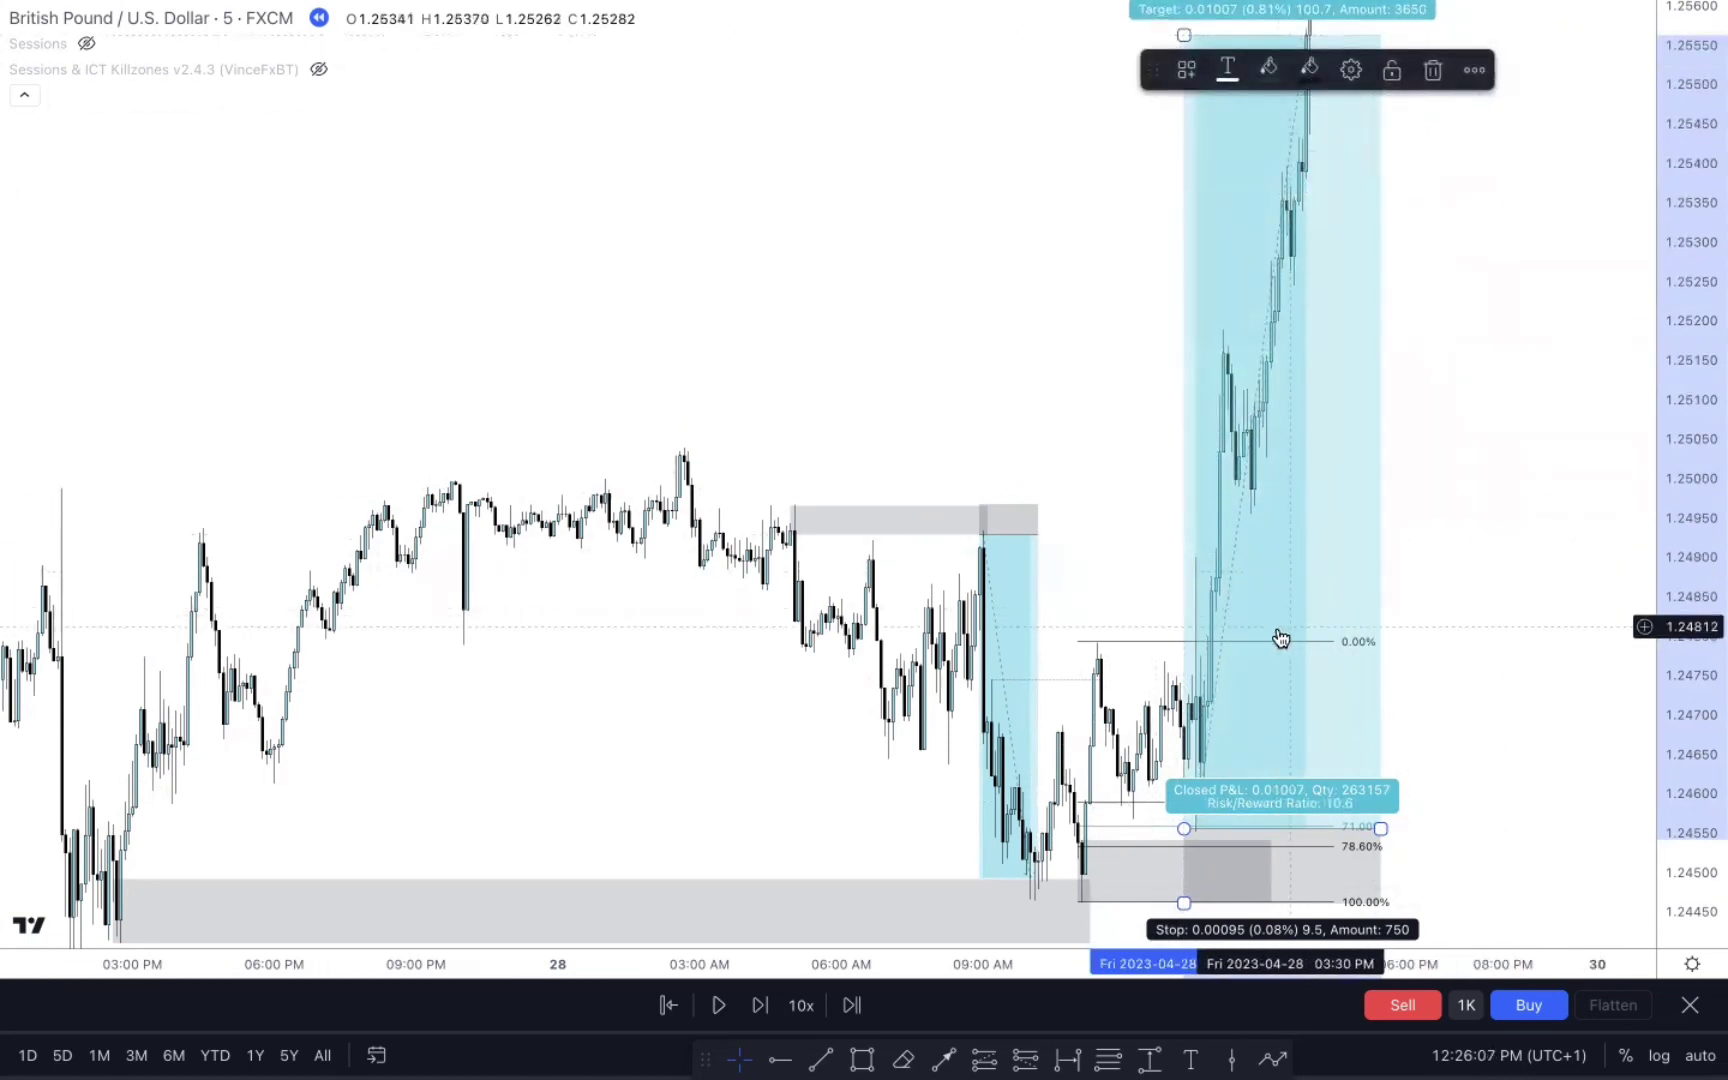
scroll(1280, 636, up, 3)
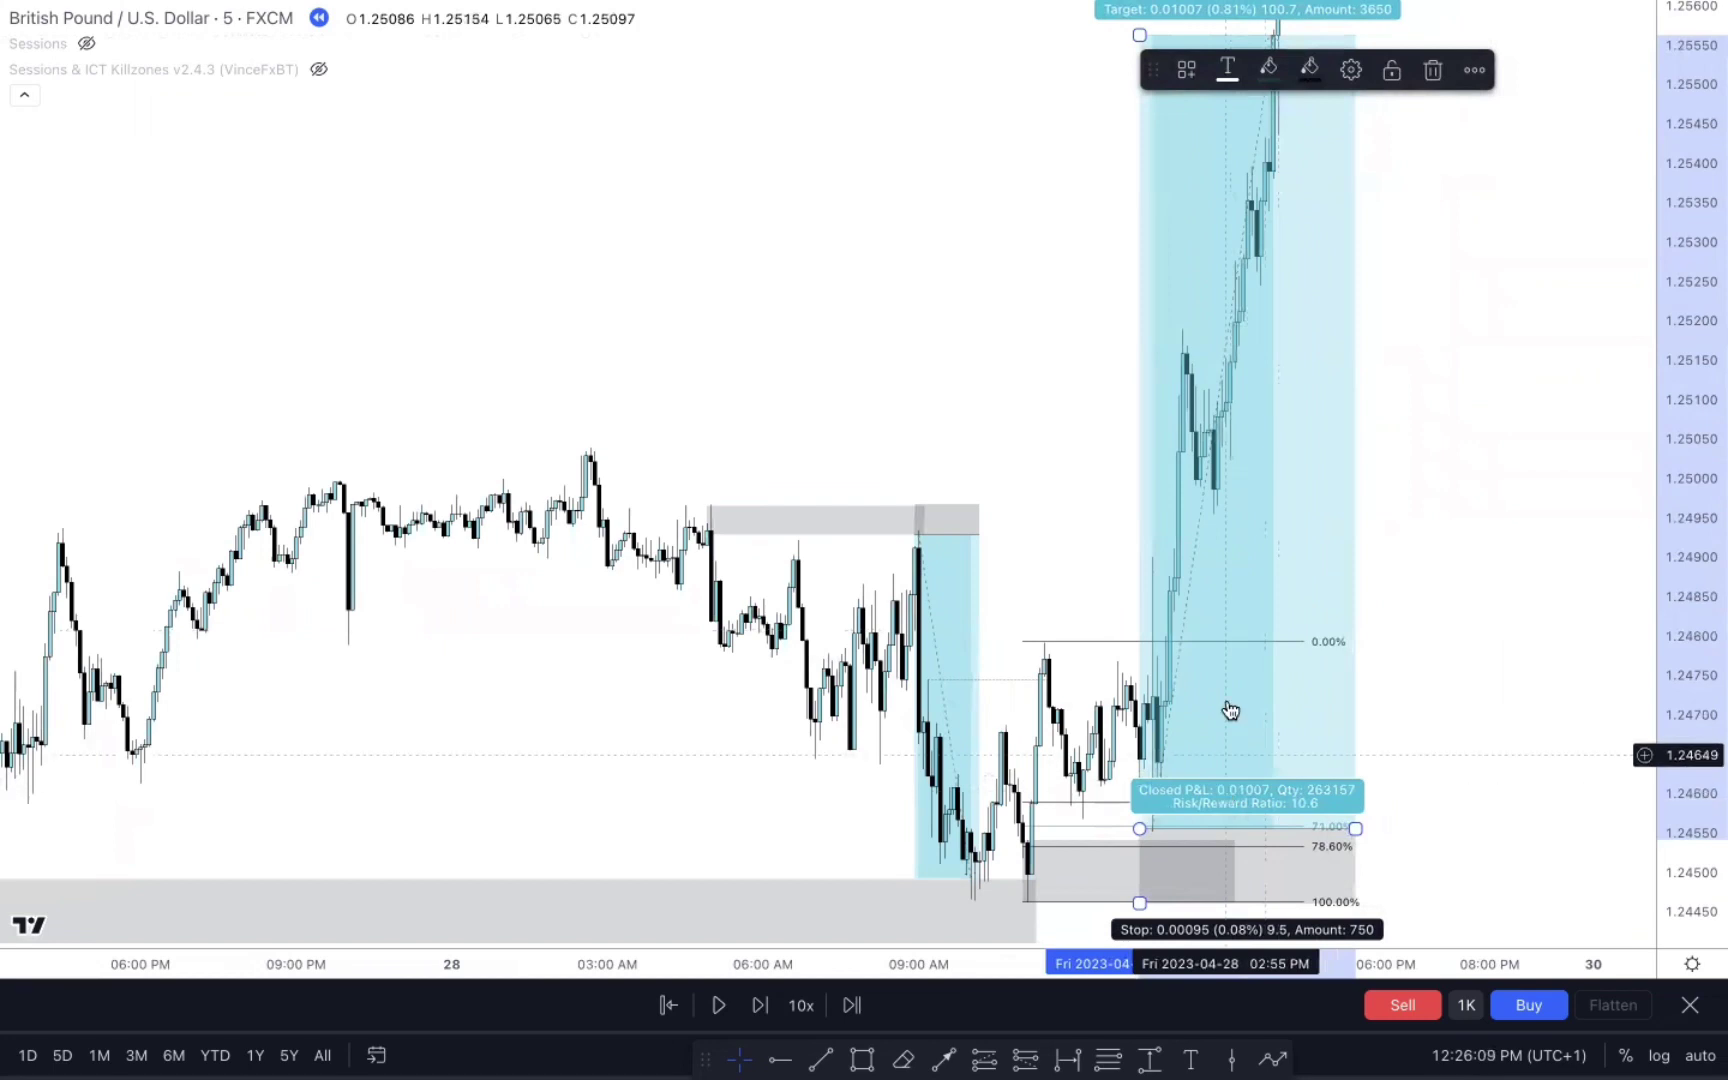
click(1038, 268)
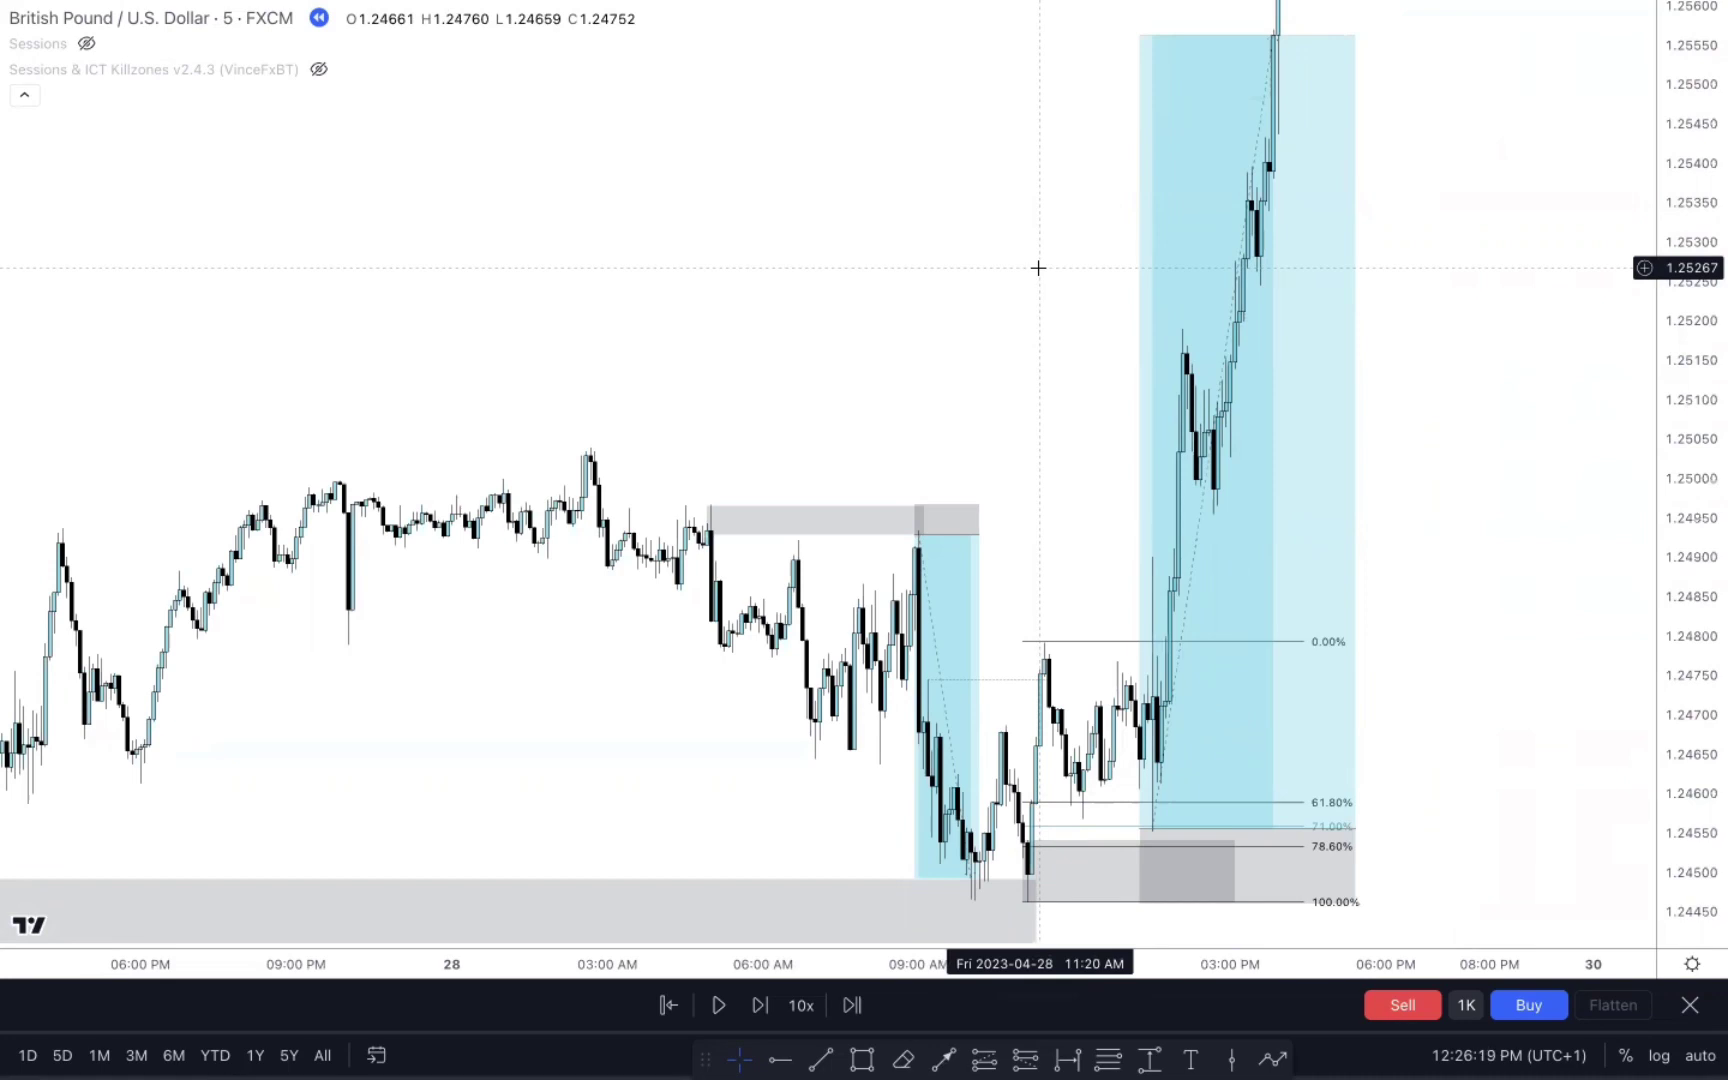
scroll(1038, 268, left, 3)
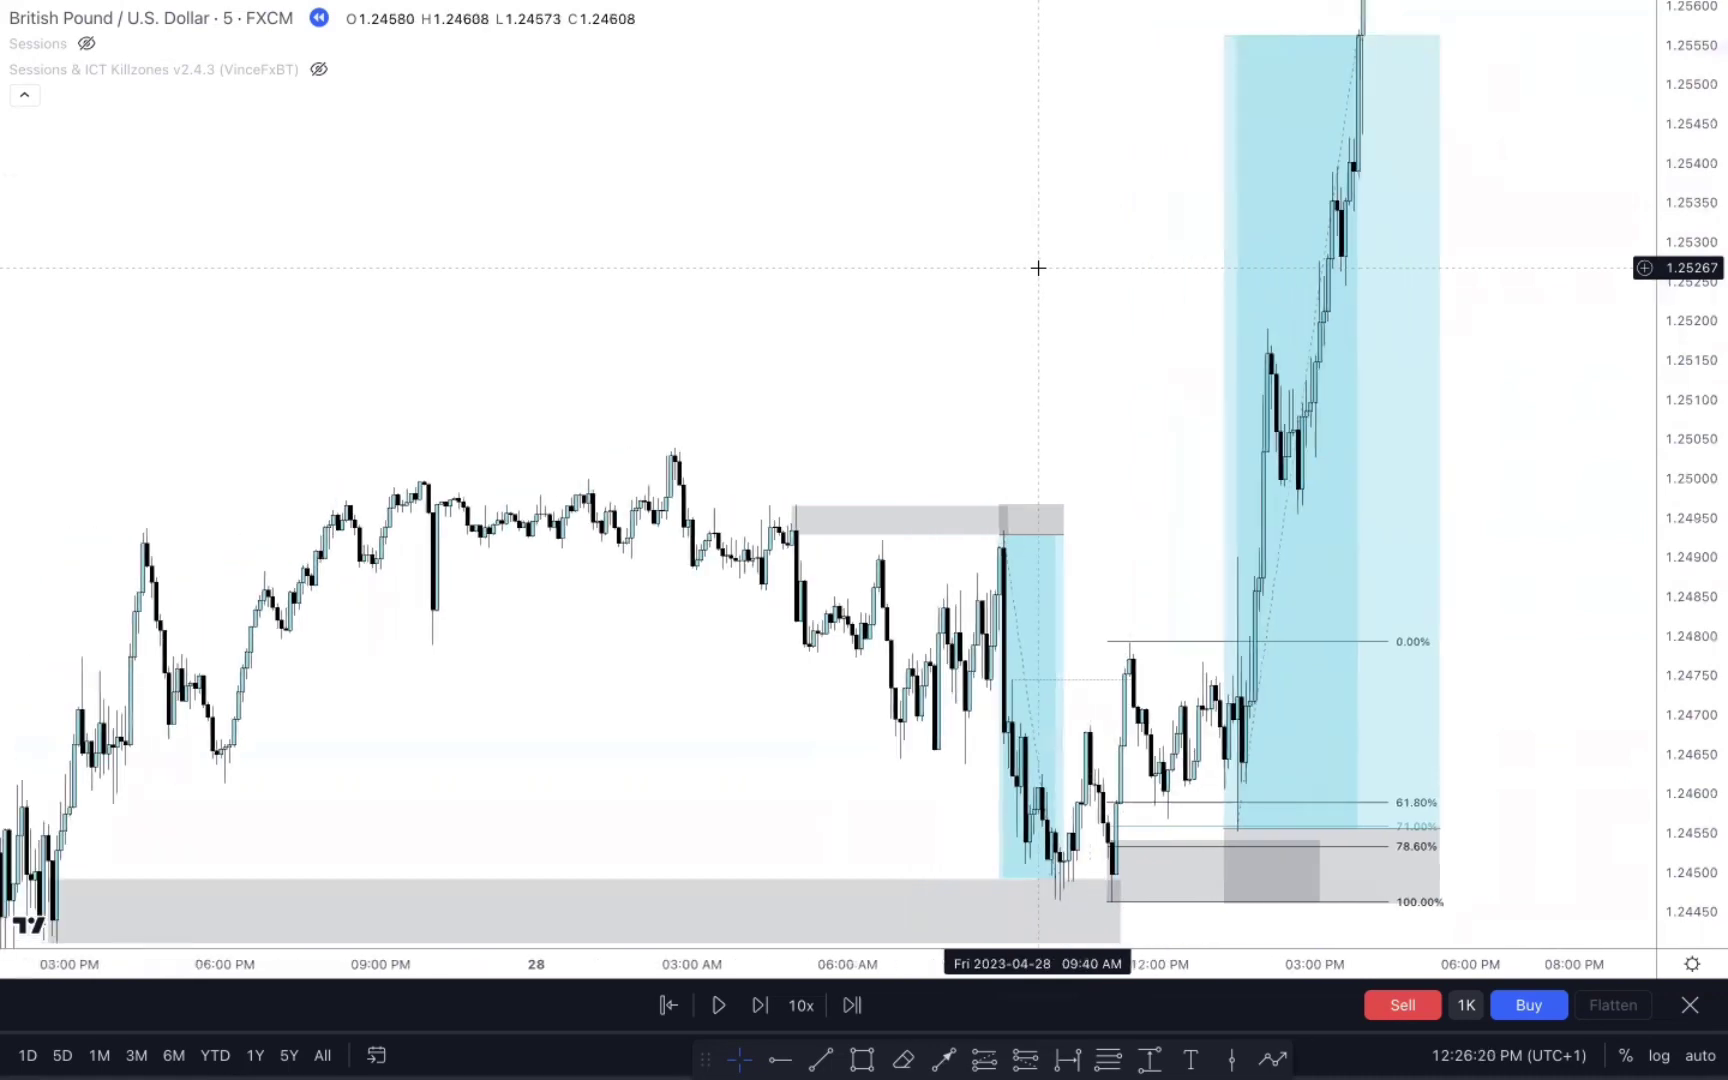
scroll(1038, 268, left, 3)
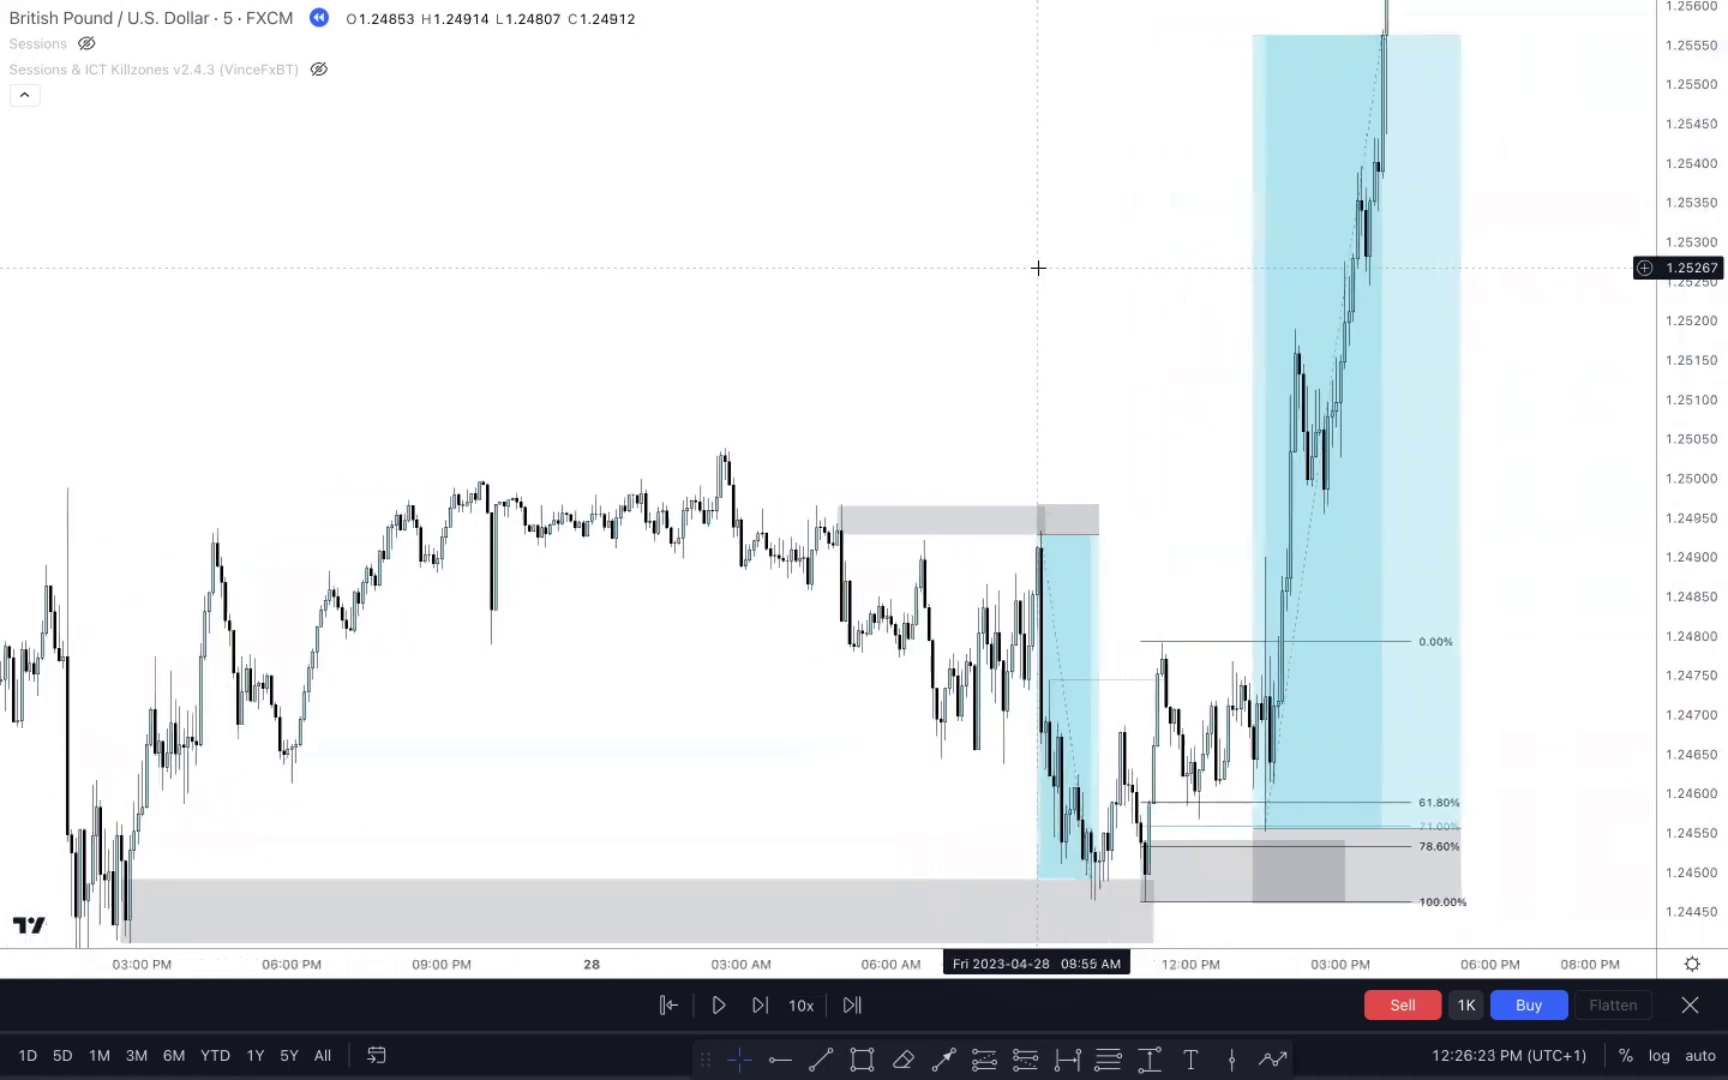